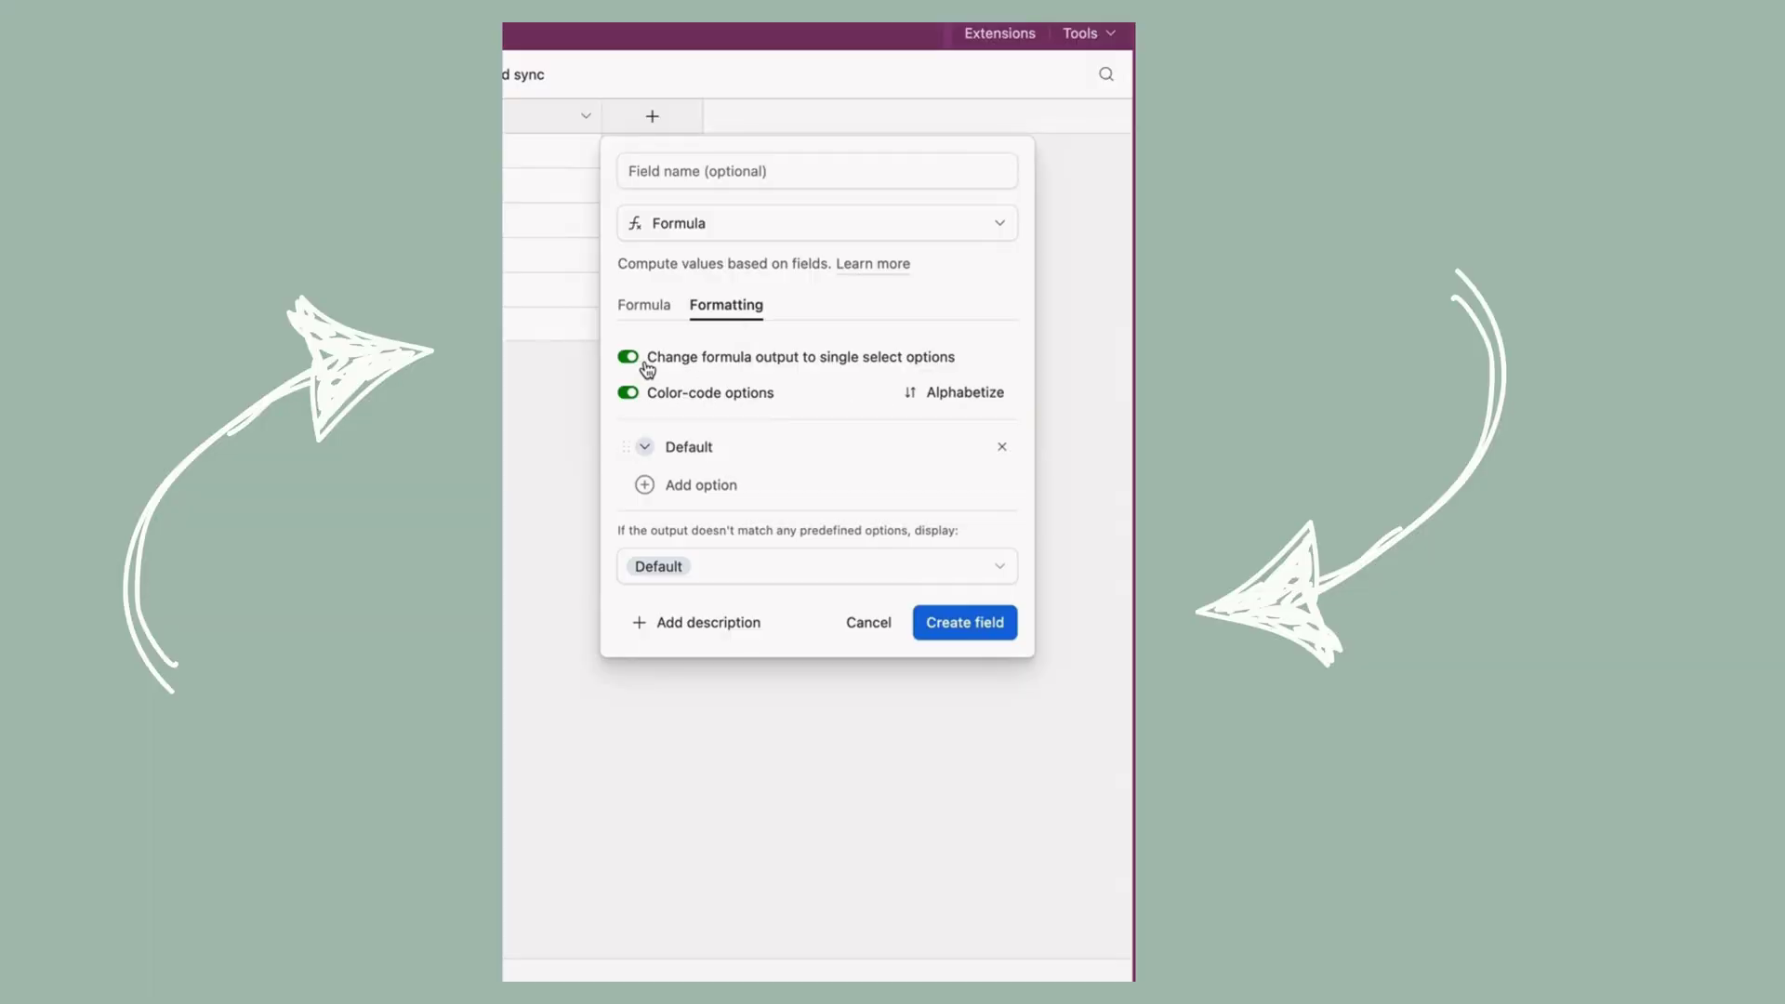
- Add a Past Due output option coloured red, and colour > 1 Week Remaining light green
{"action": "left_click", "coordinate": [730, 488]}
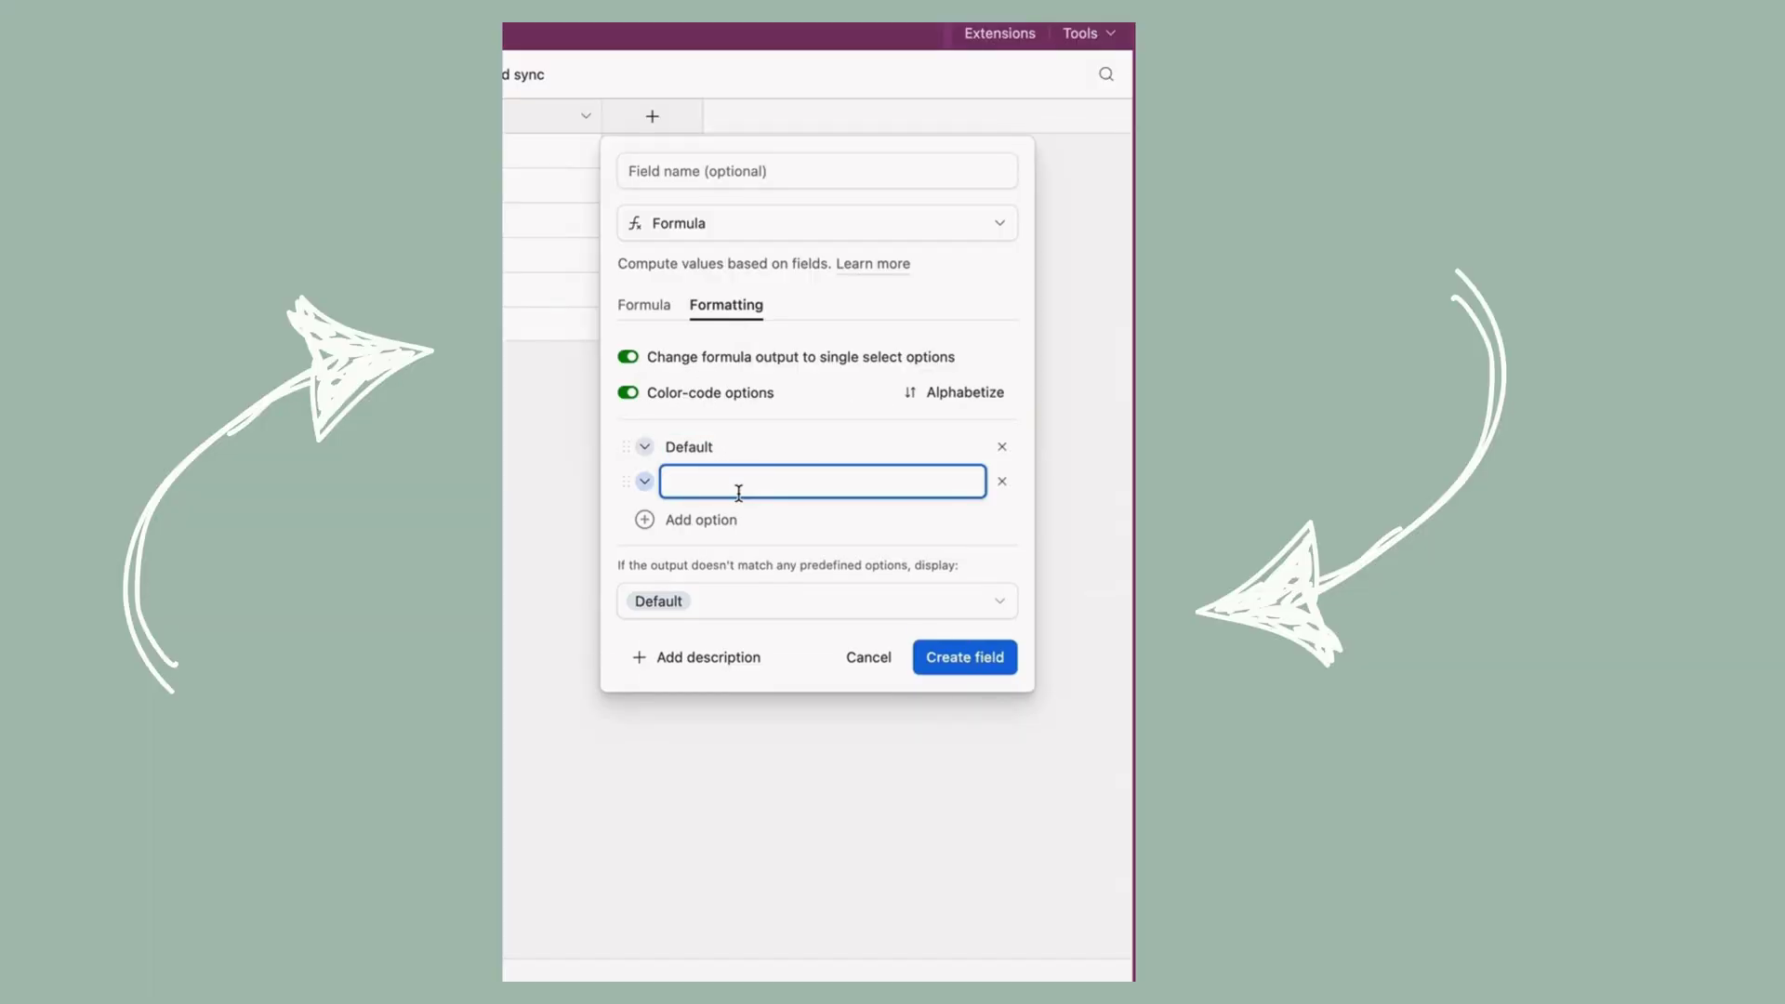
{"action": "type", "text": "Past Due"}
{"action": "left_click", "coordinate": [644, 482]}
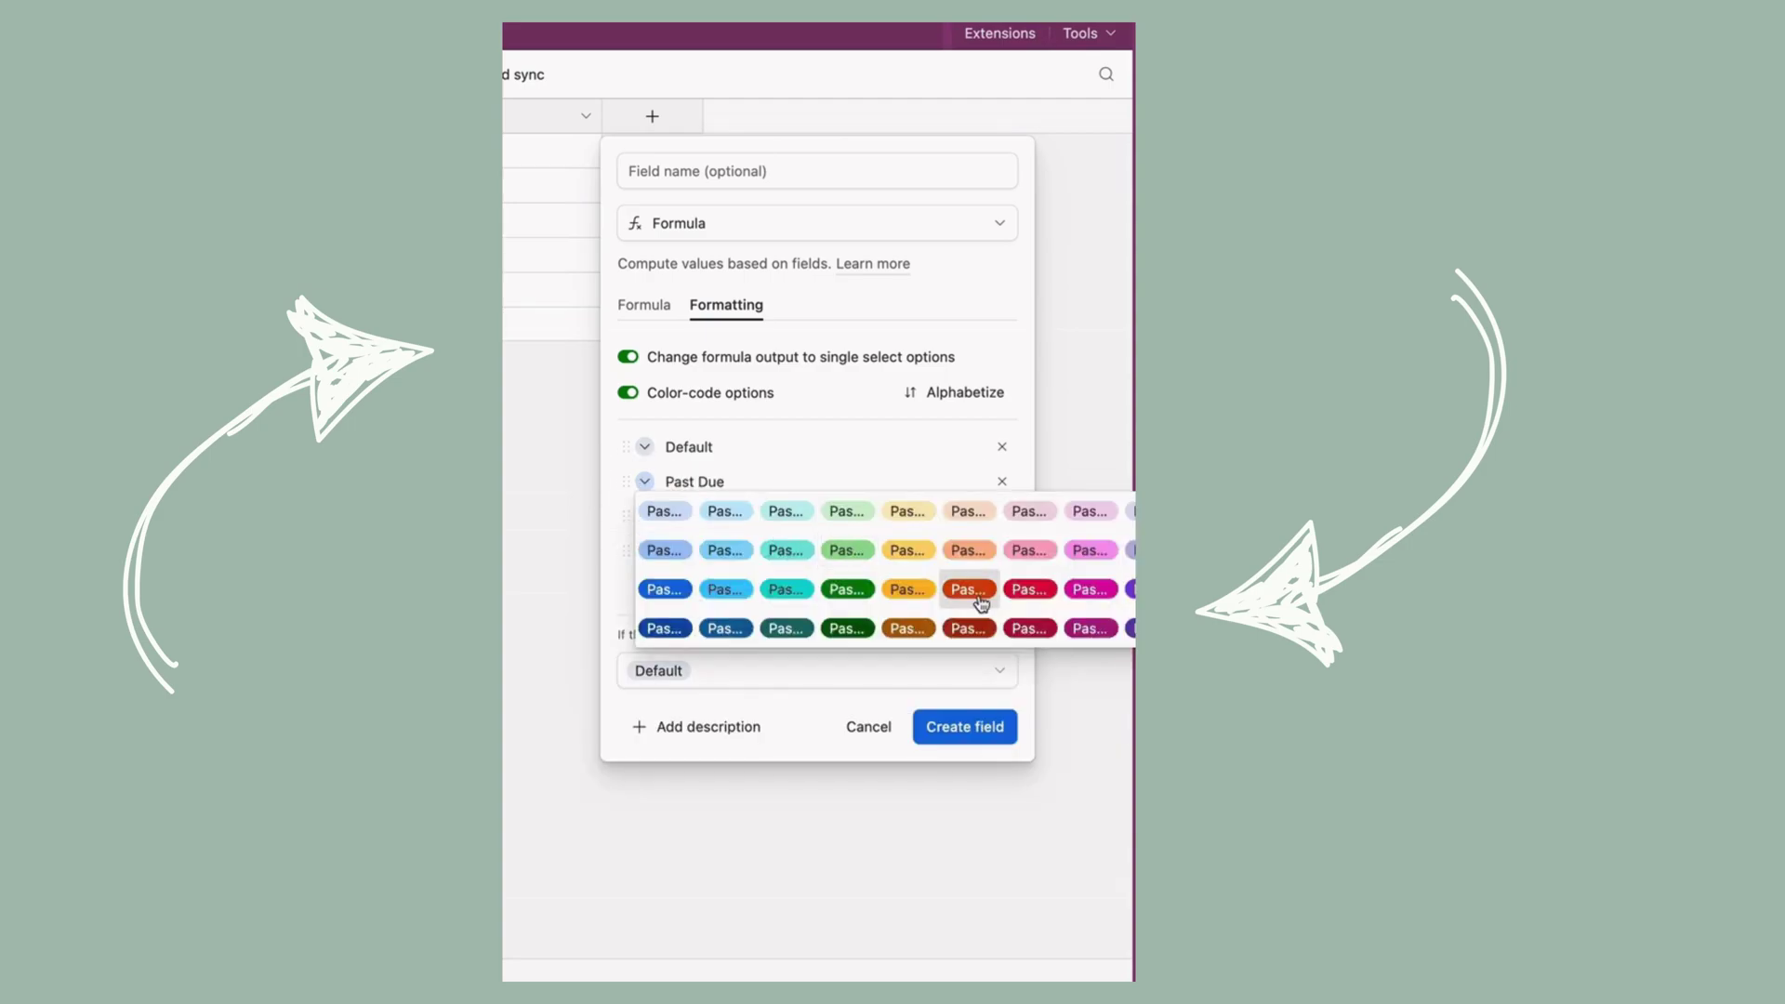
{"action": "left_click", "coordinate": [1029, 589]}
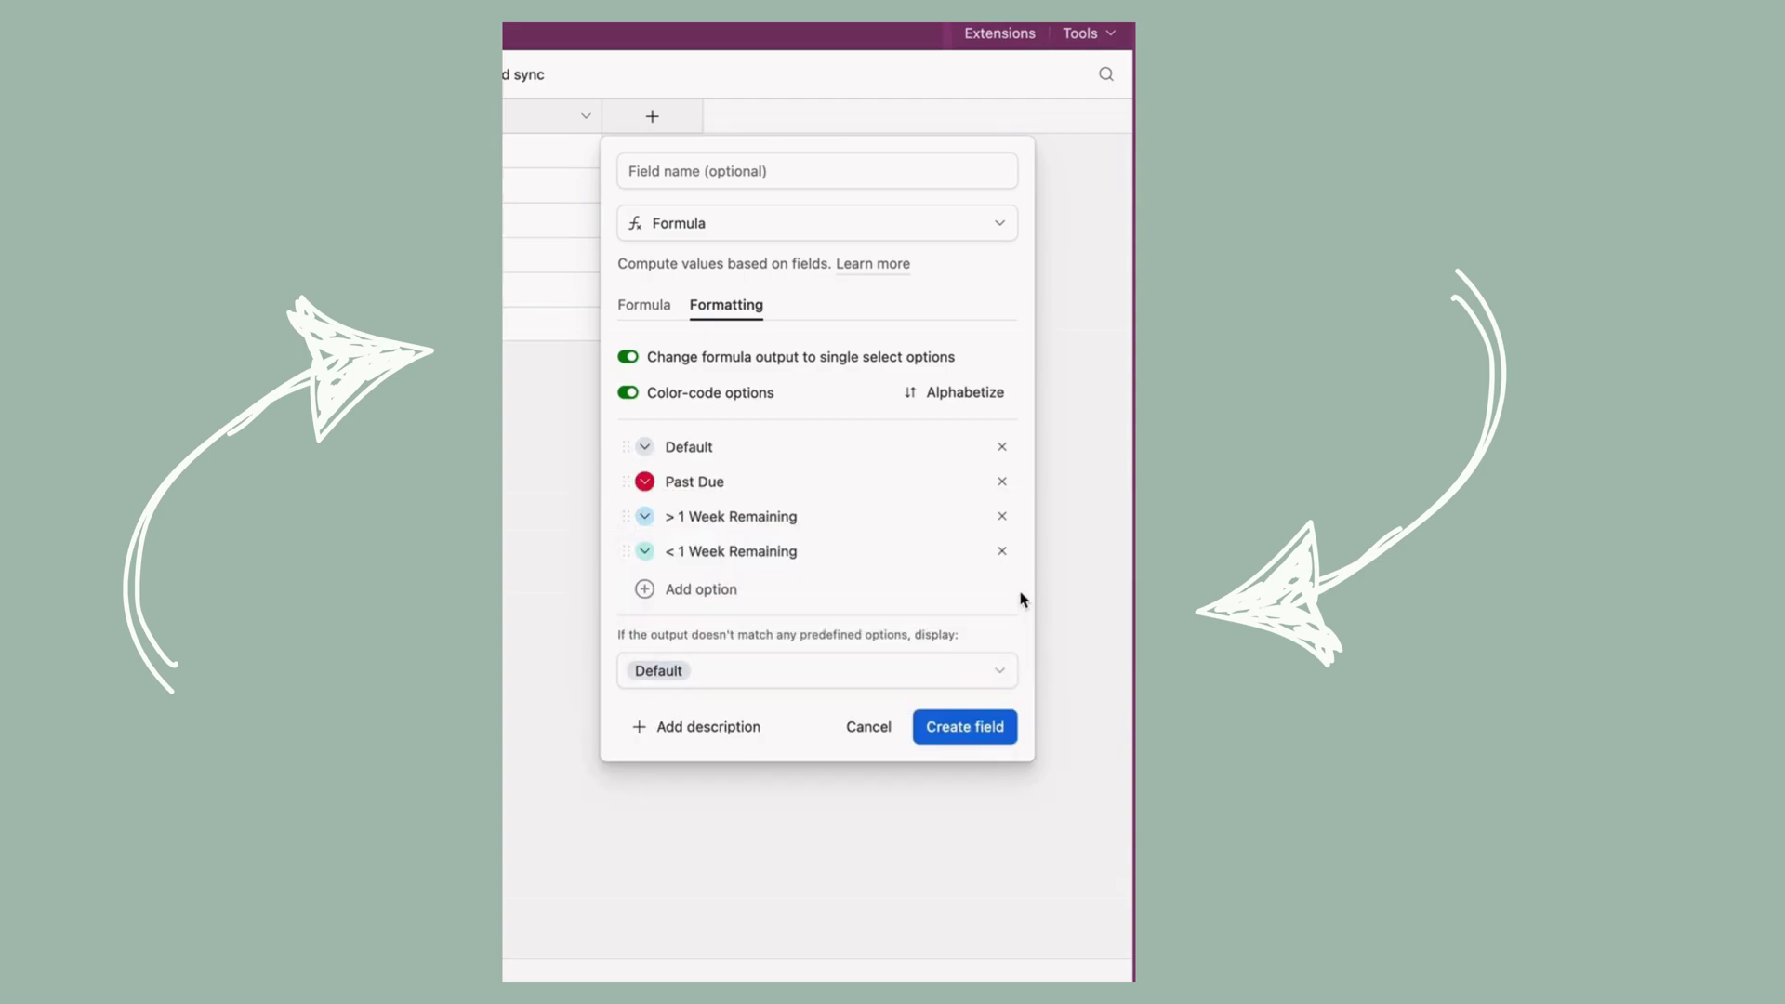
{"action": "left_click", "coordinate": [647, 519]}
{"action": "left_click", "coordinate": [847, 584]}
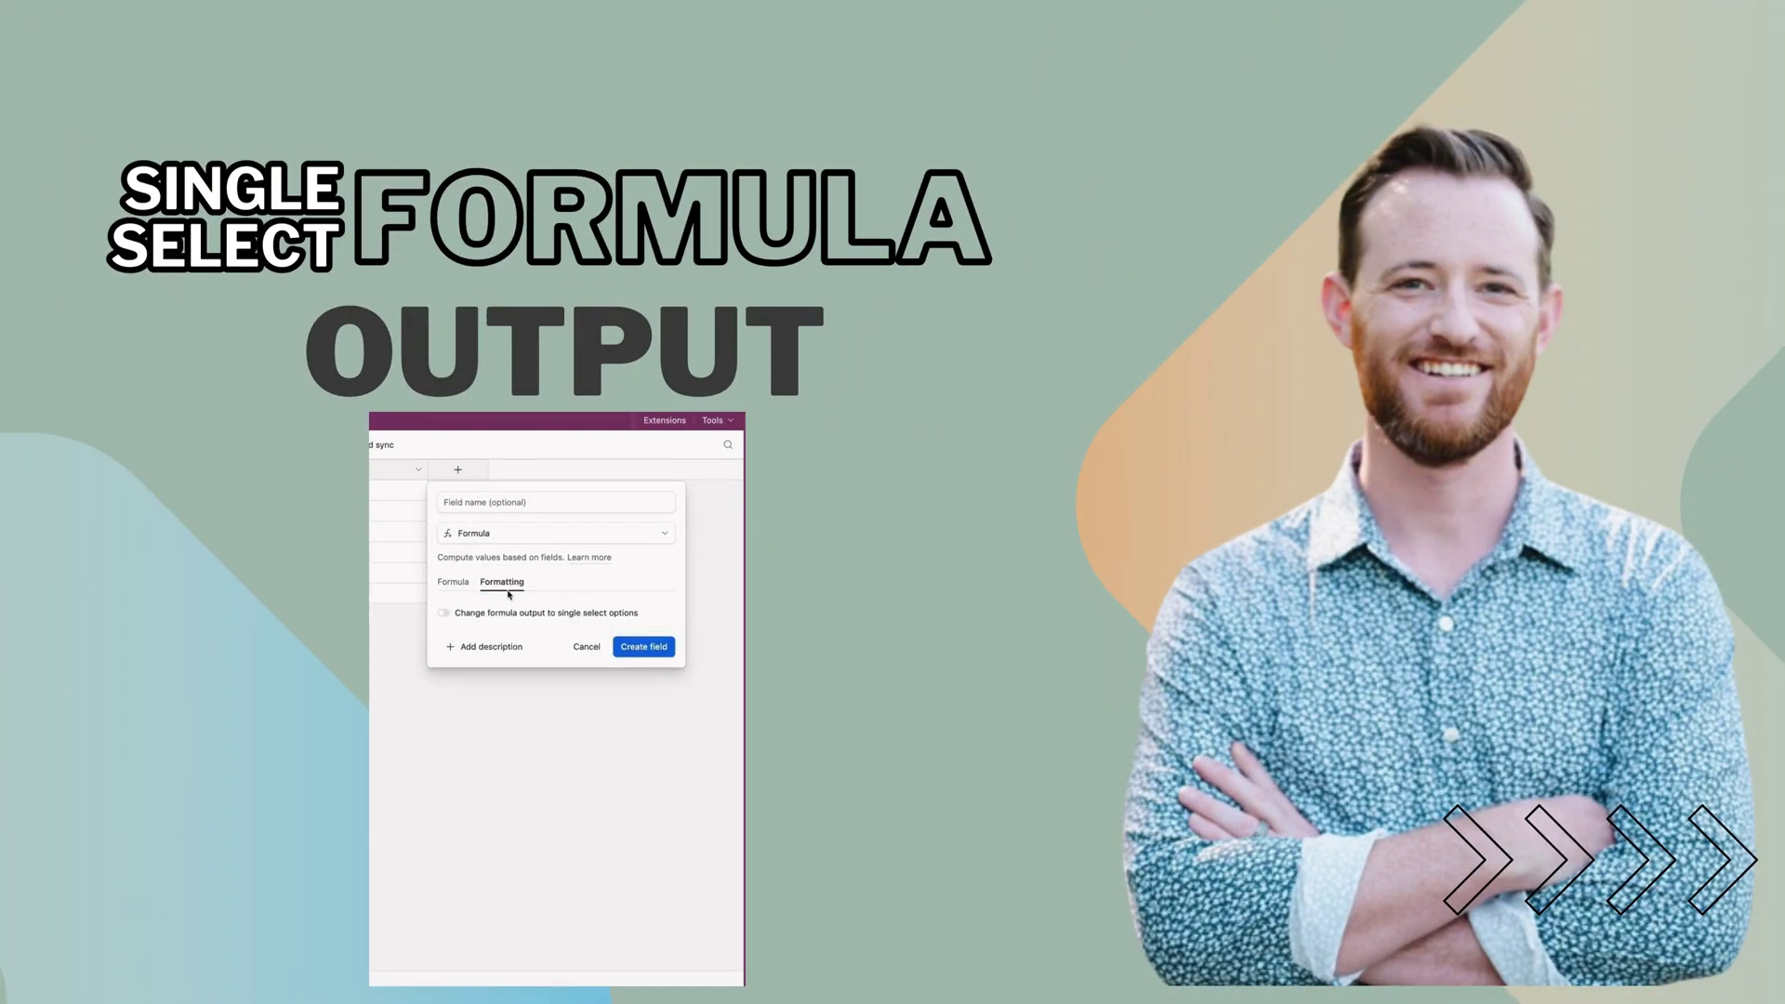
- Set the formula output to single-select options, add an option row, then view the announcement page
{"action": "left_click", "coordinate": [444, 613]}
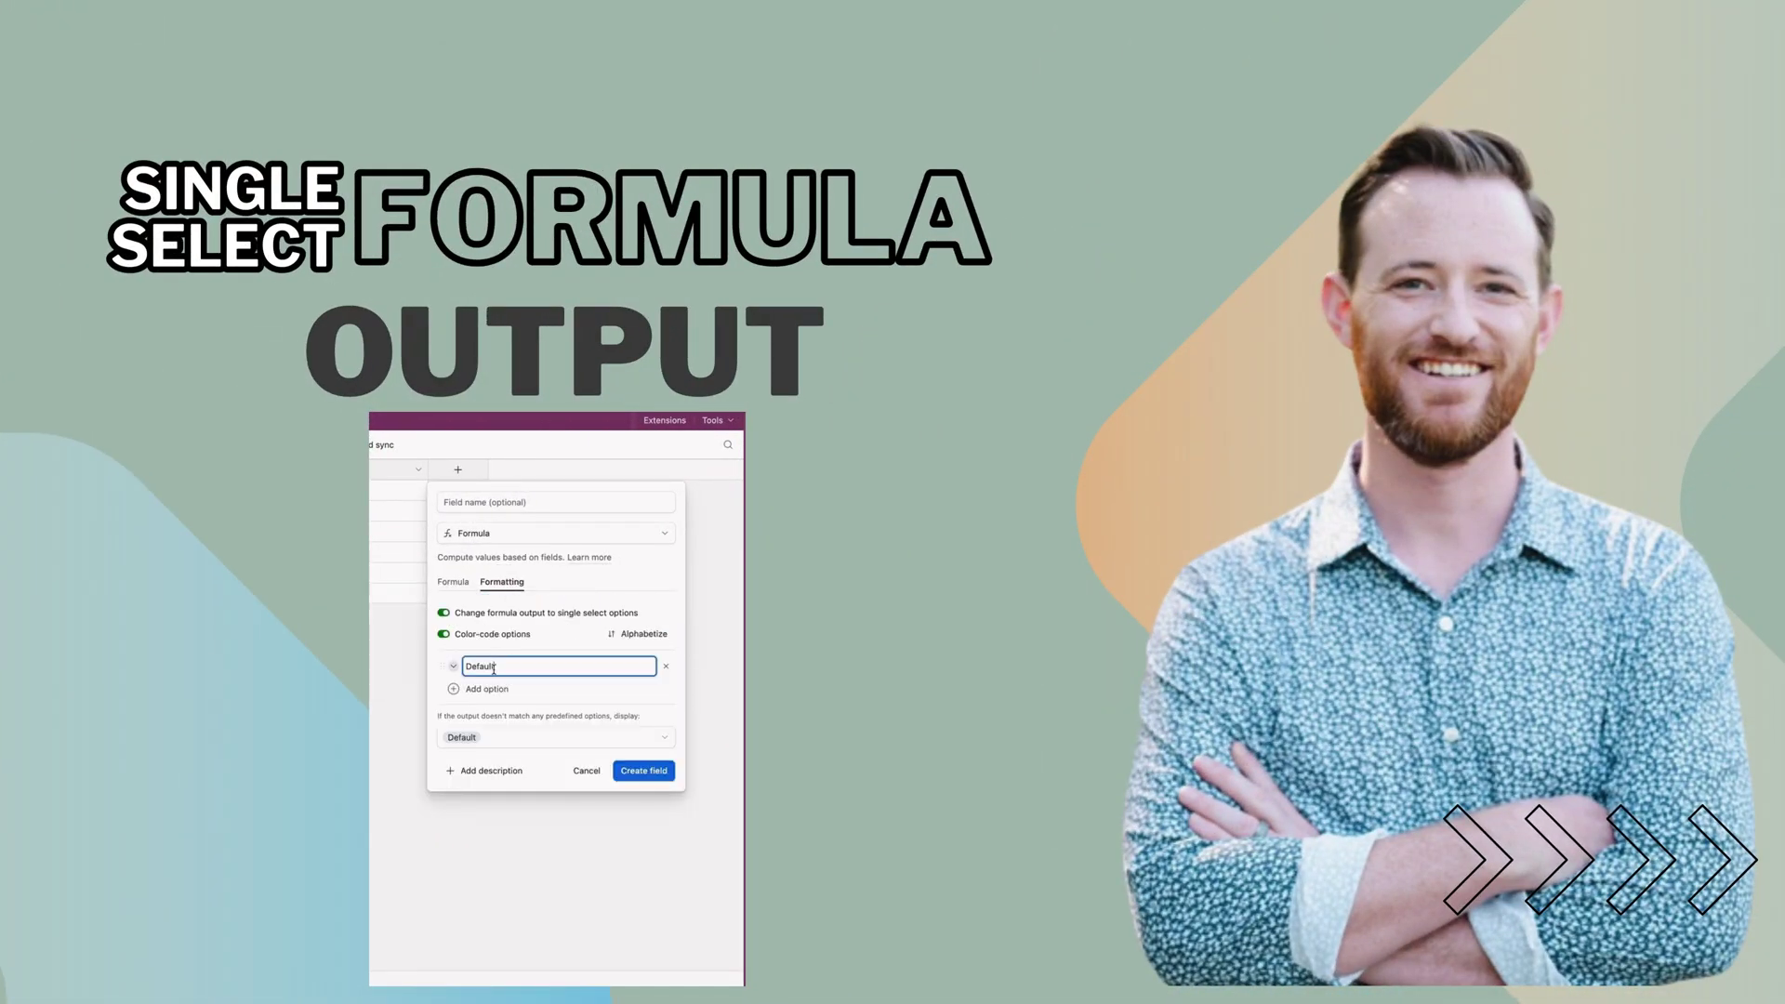
{"action": "left_click", "coordinate": [507, 691]}
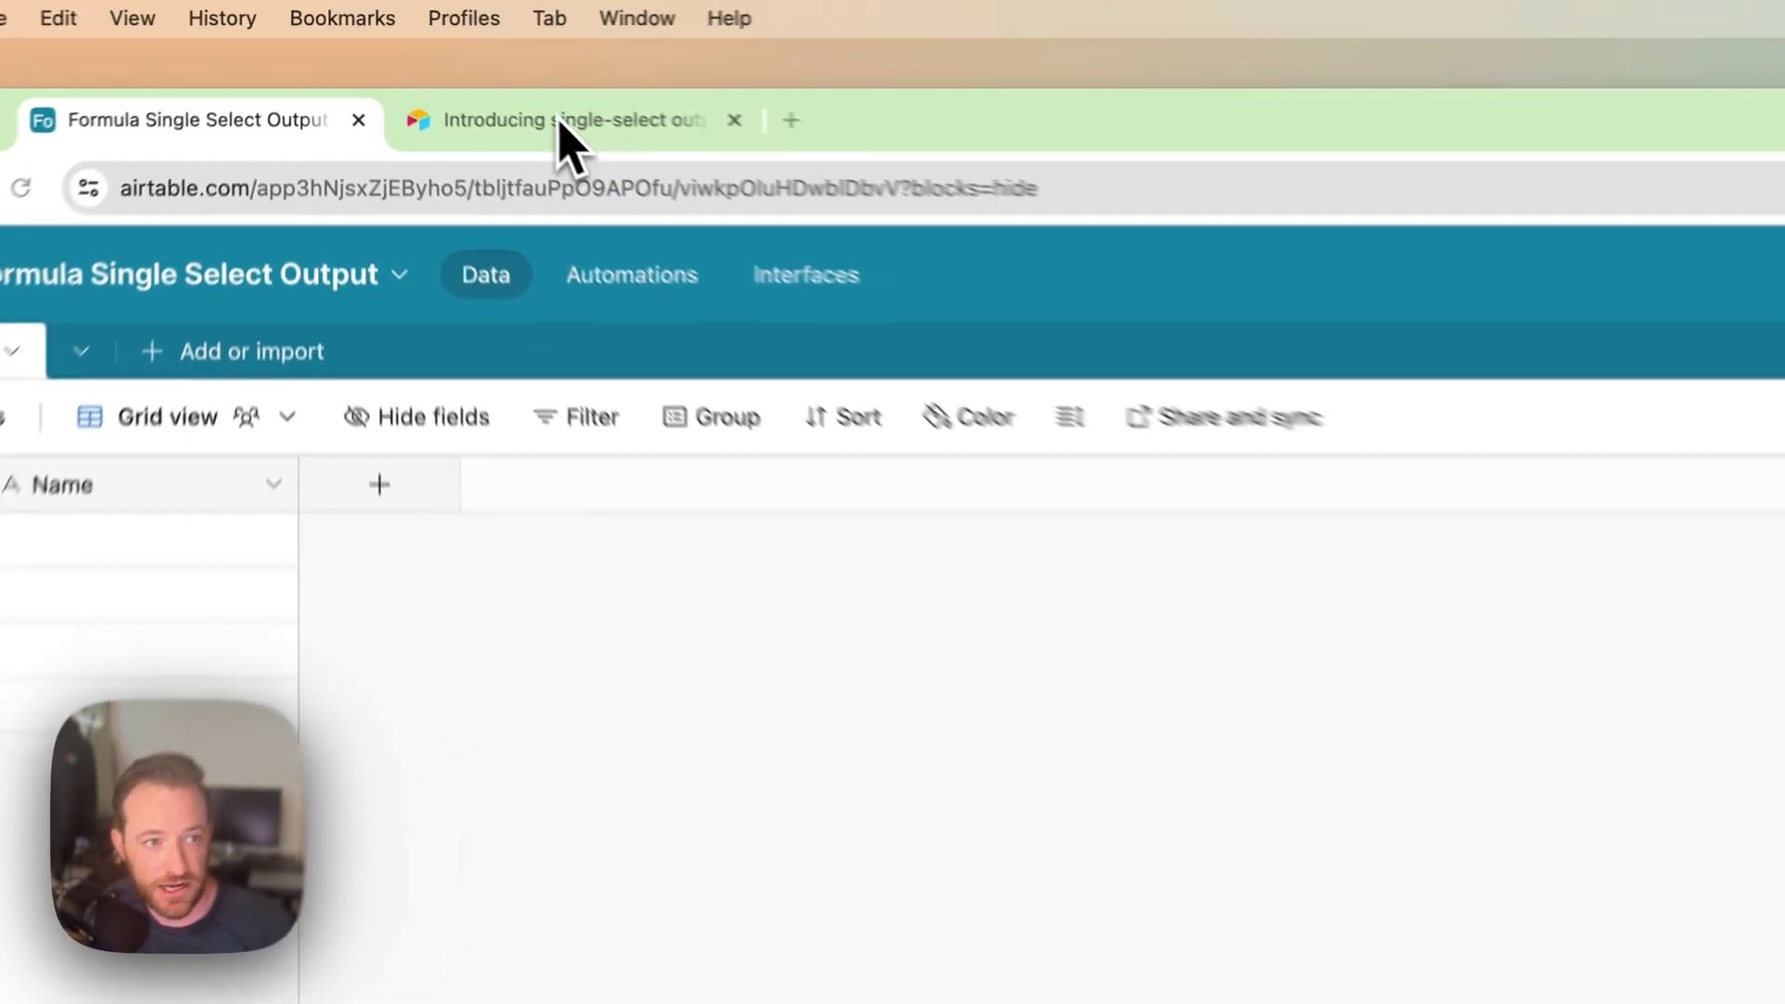
{"action": "left_click", "coordinate": [470, 72]}
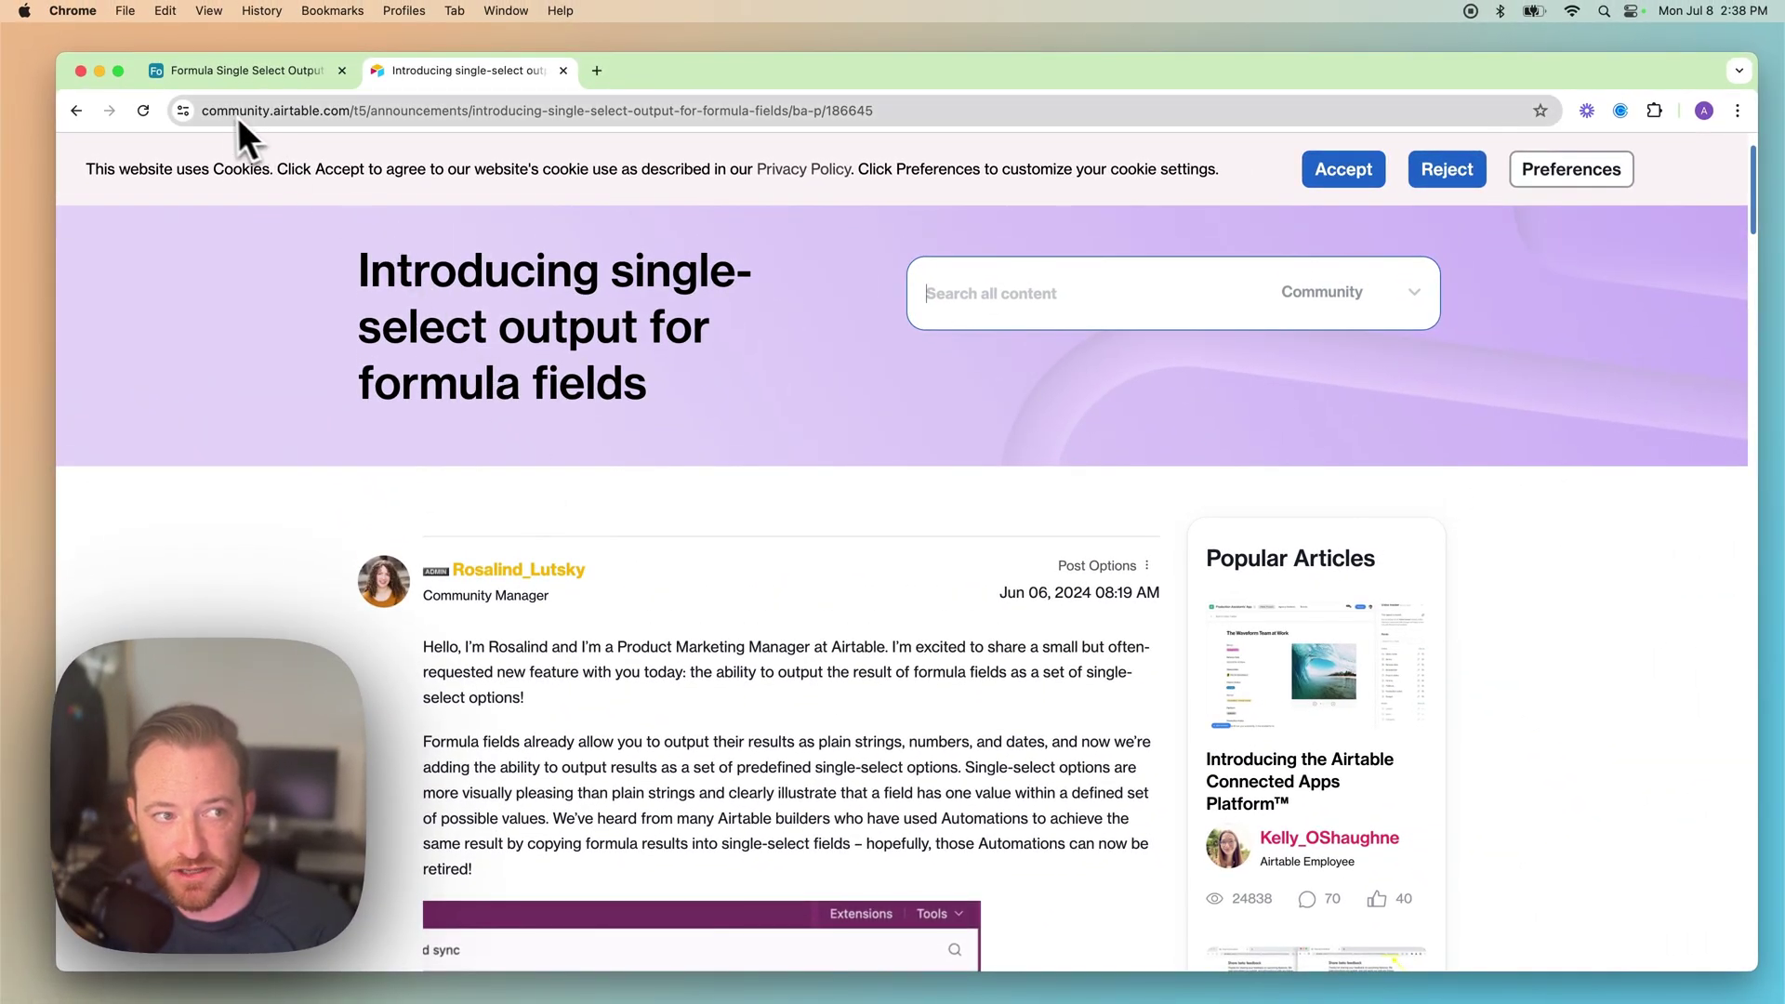
{"action": "scroll", "coordinate": [874, 651], "scroll_direction": "down", "scroll_amount": 3}
{"action": "scroll", "coordinate": [923, 678], "scroll_direction": "down", "scroll_amount": 1}
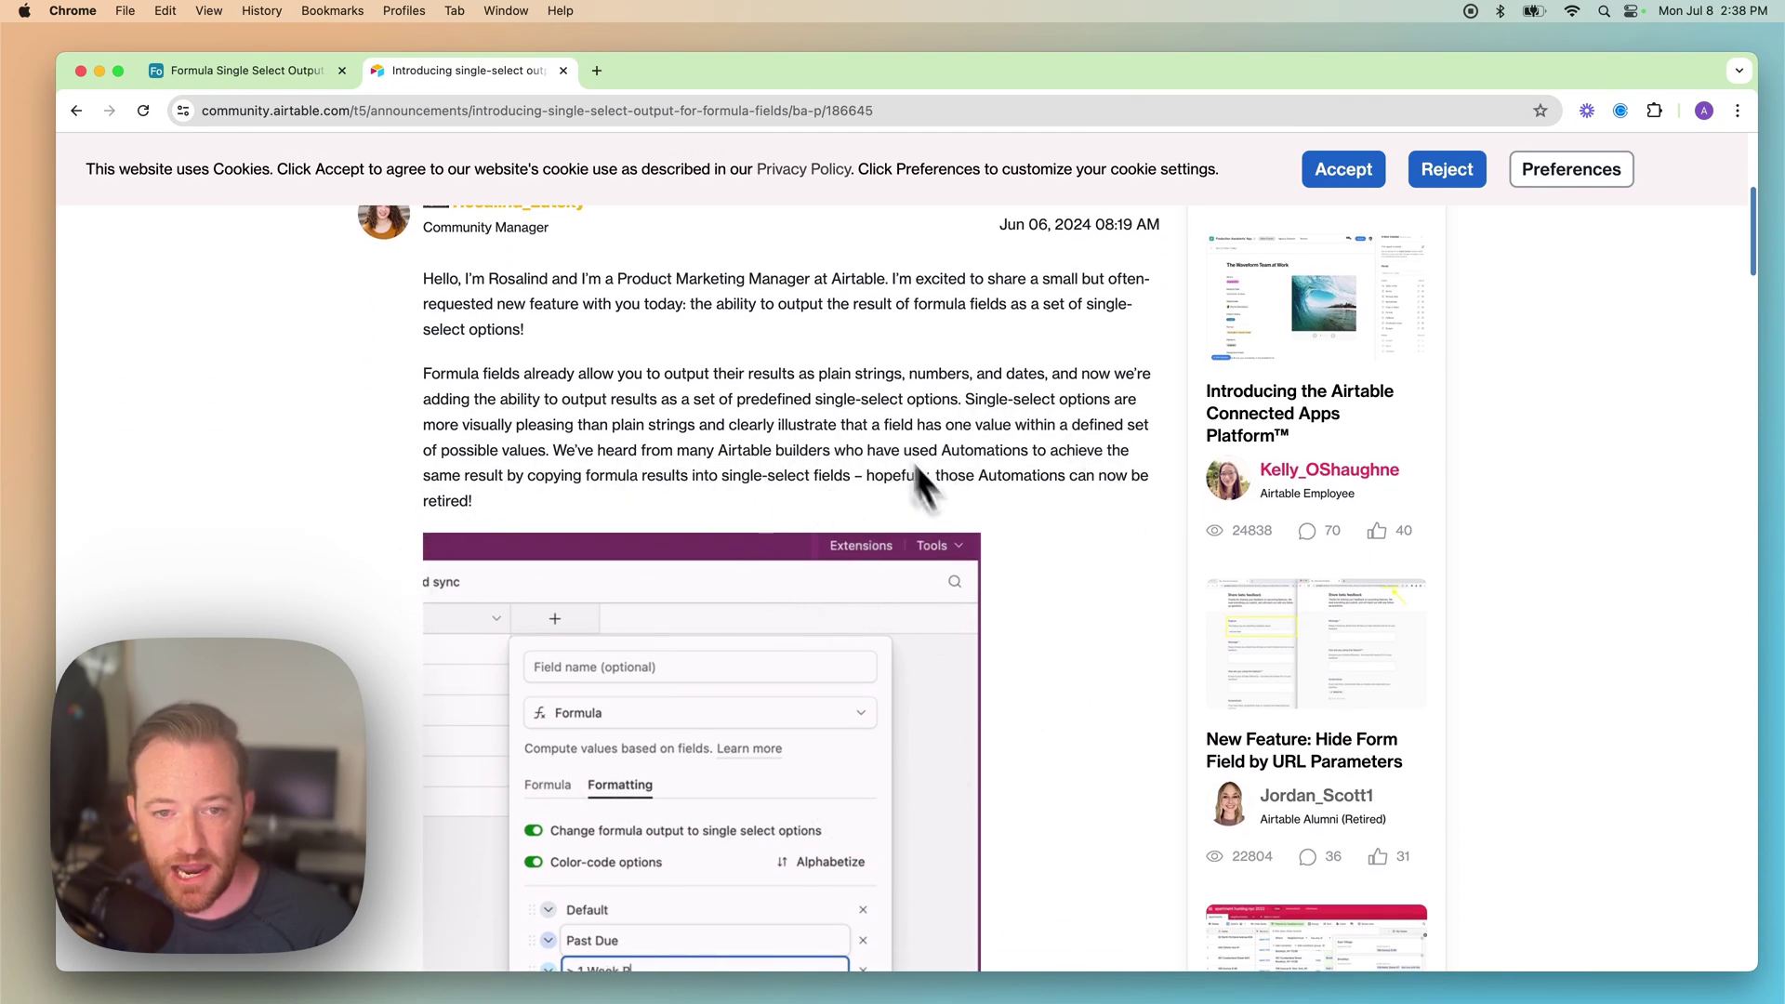
{"action": "scroll", "coordinate": [1123, 614], "scroll_direction": "down", "scroll_amount": 4}
{"action": "scroll", "coordinate": [1130, 621], "scroll_direction": "down", "scroll_amount": 3}
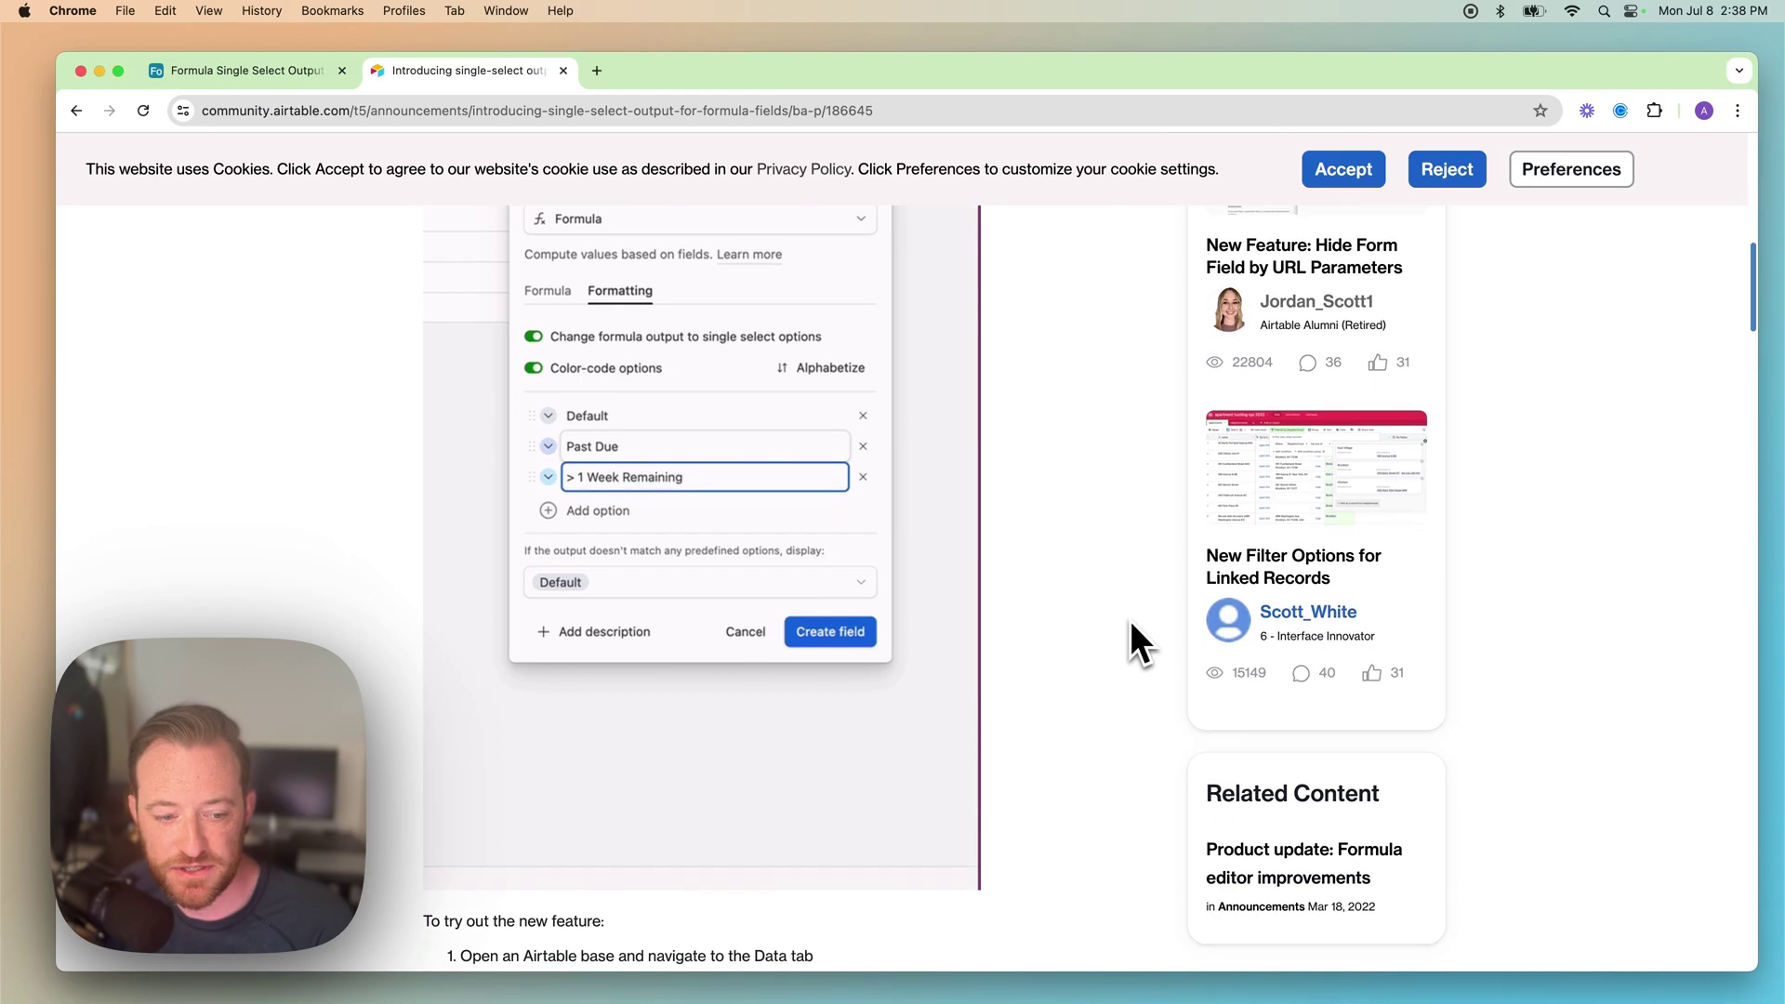
{"action": "scroll", "coordinate": [1130, 622], "scroll_direction": "up", "scroll_amount": 7}
{"action": "scroll", "coordinate": [1130, 621], "scroll_direction": "up", "scroll_amount": 2}
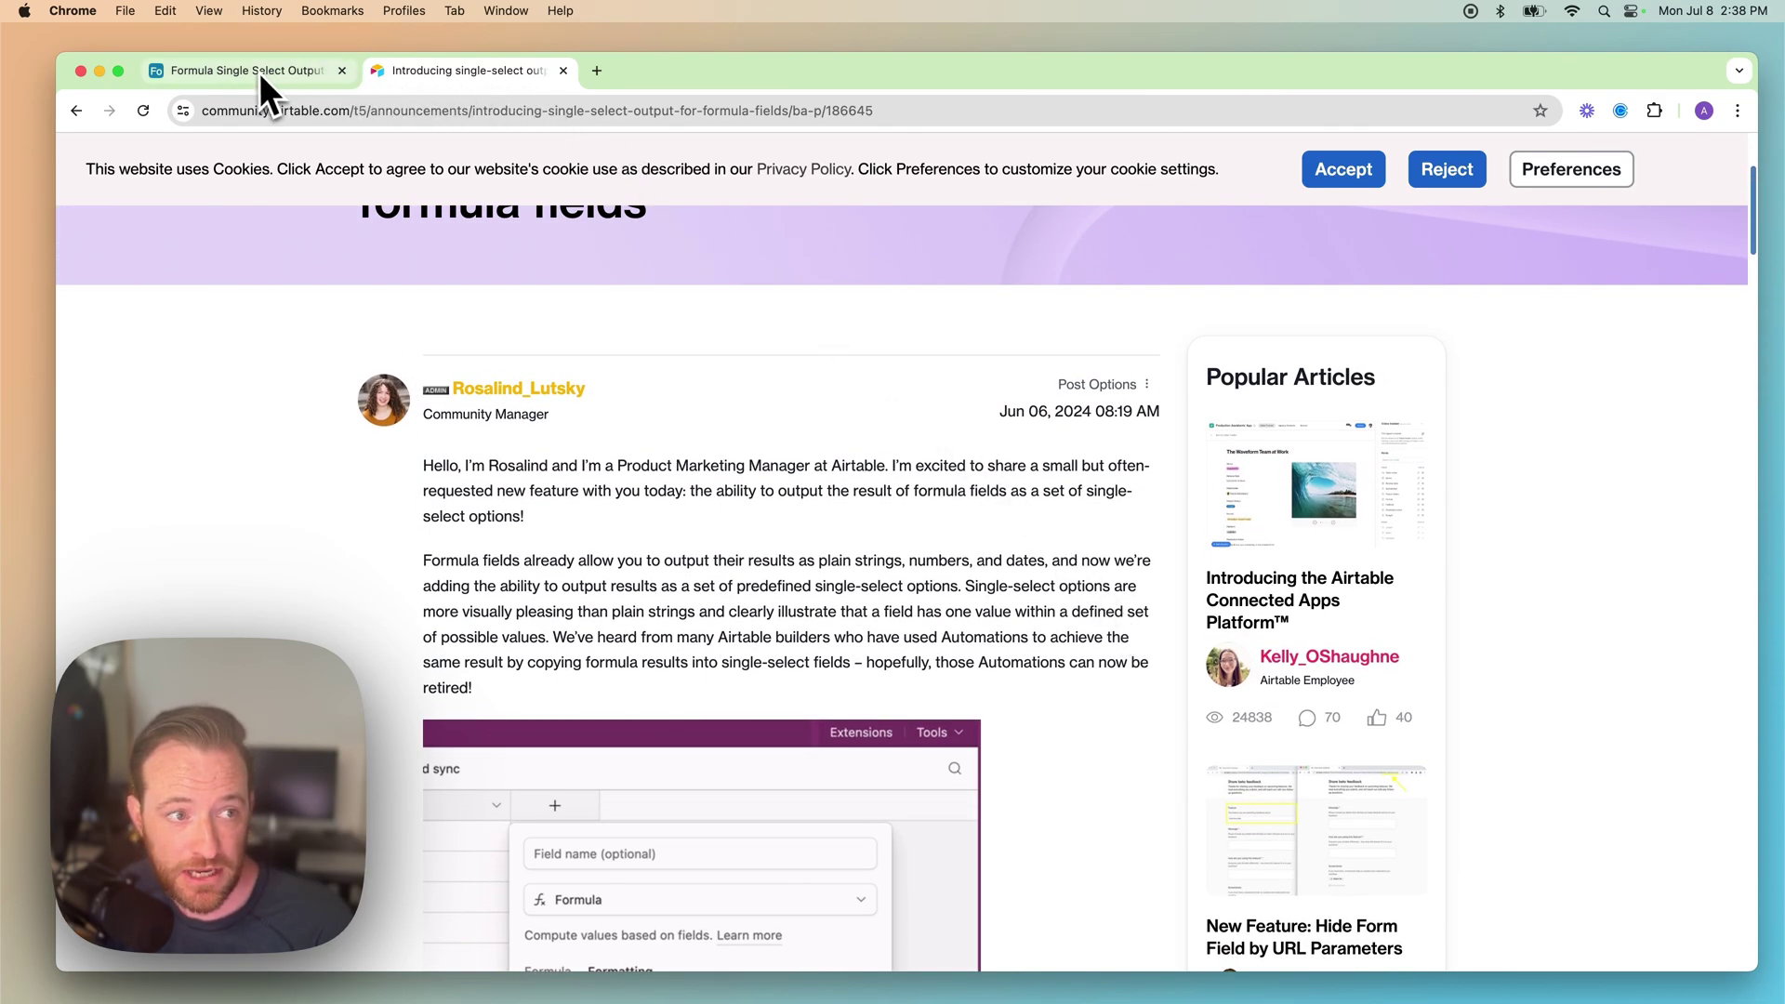
- Return to the Formula Single Select Output base tab
{"action": "left_click", "coordinate": [259, 72]}
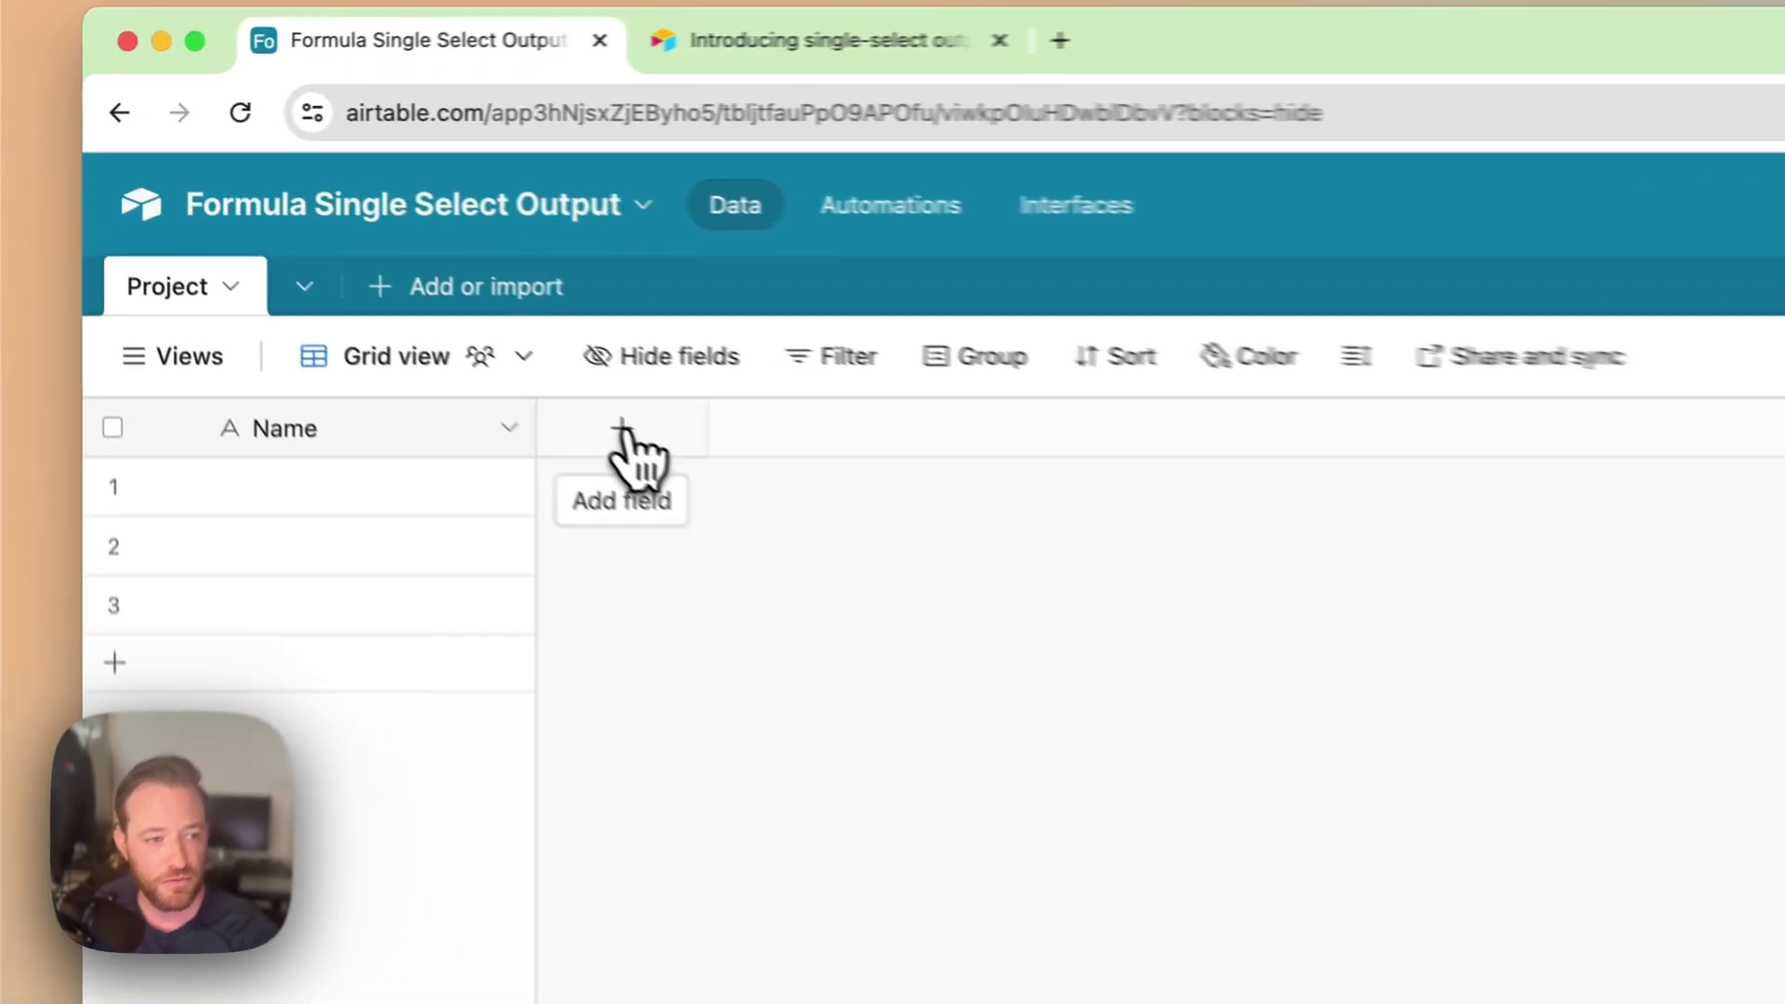
- Create a new Date field named Start Date
{"action": "left_click", "coordinate": [344, 277]}
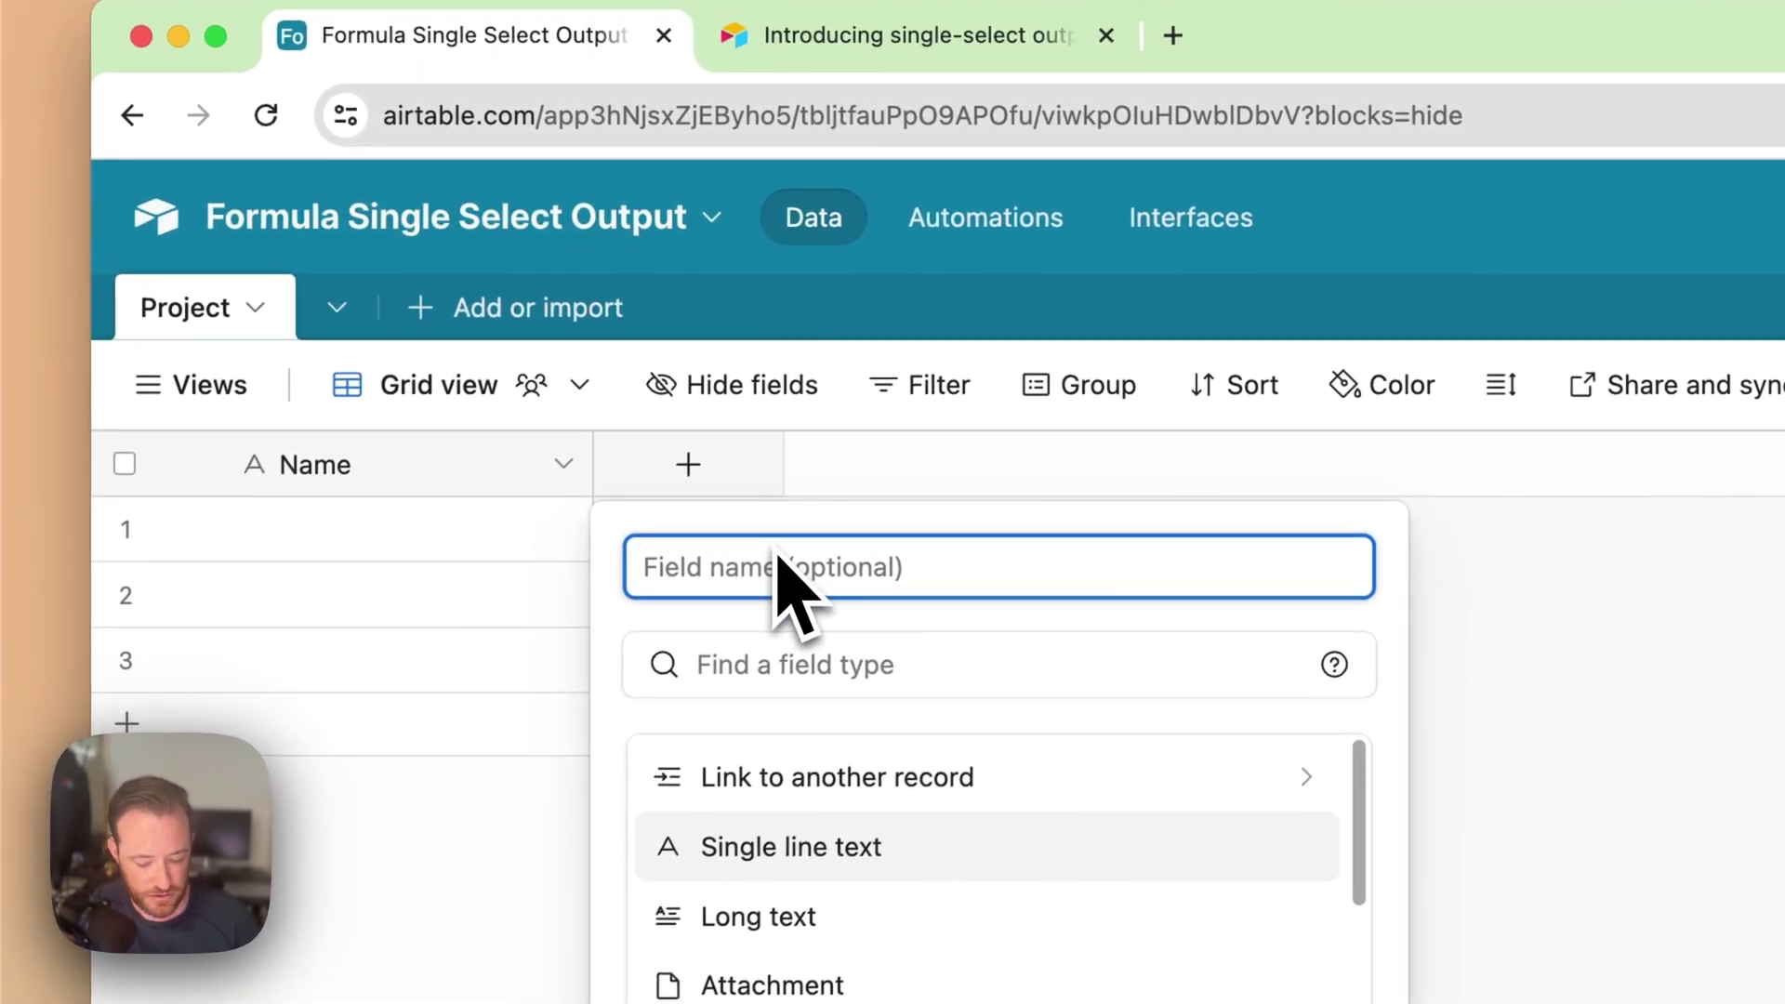
{"action": "type", "text": "Start Date"}
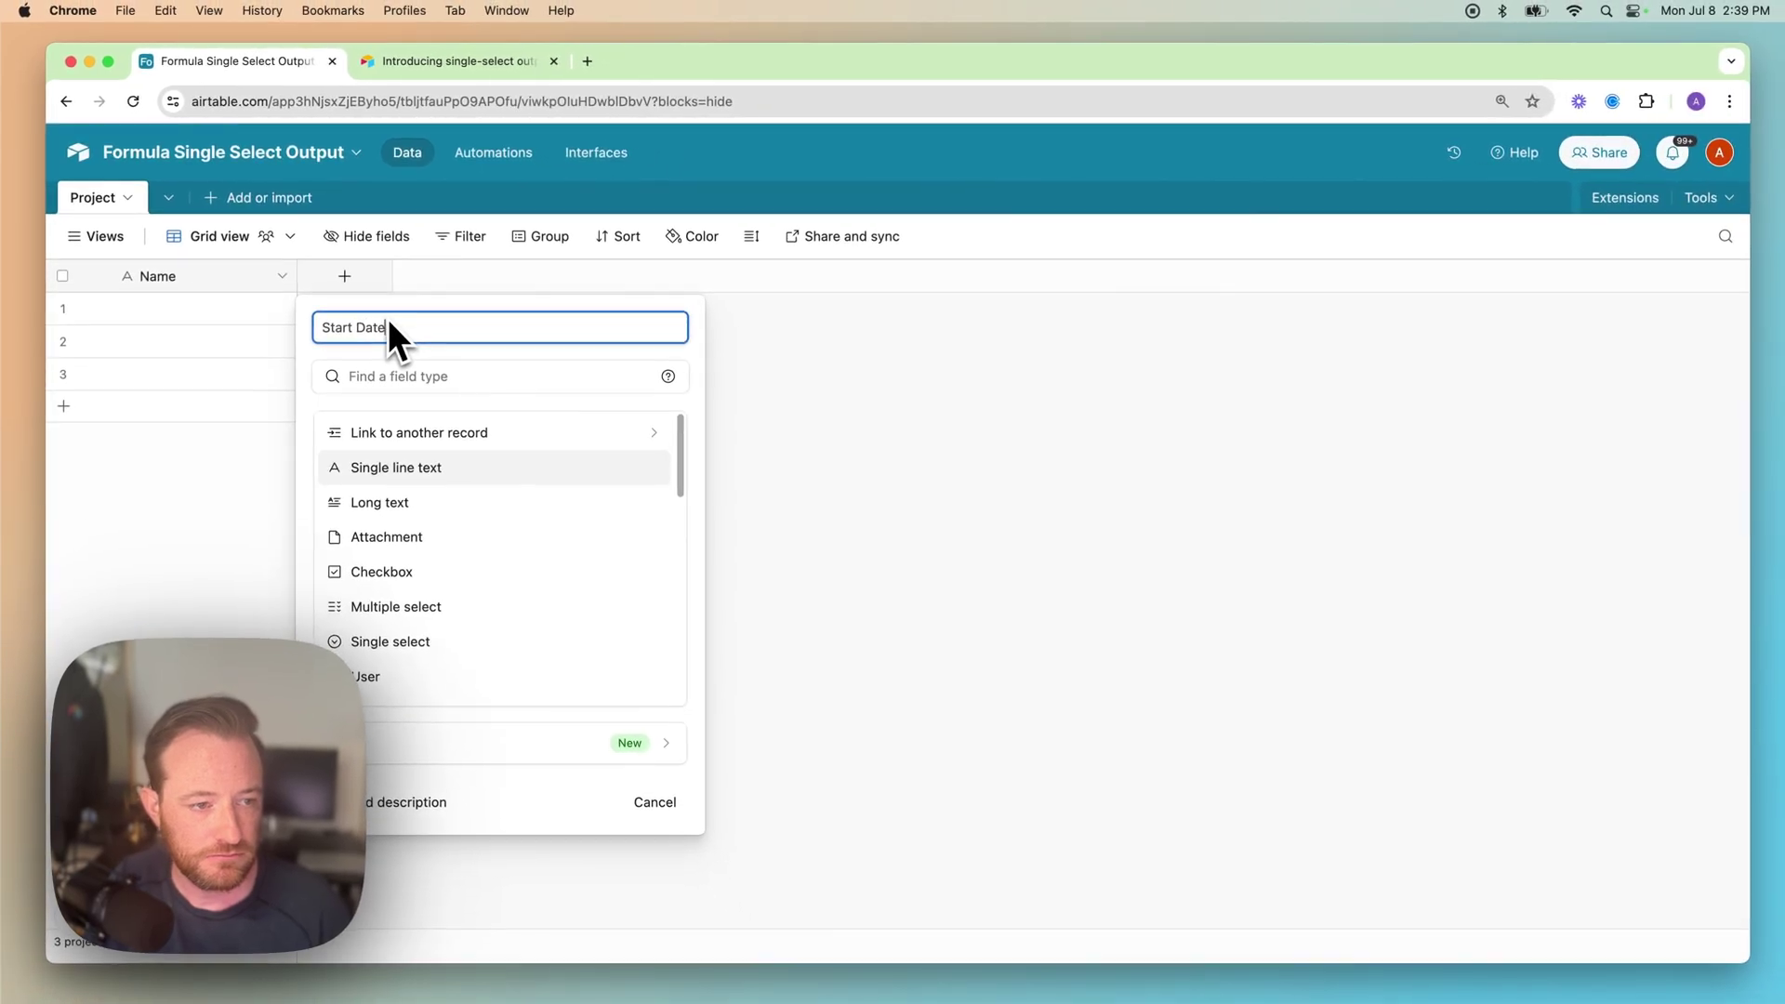
{"action": "key", "text": "Tab"}
{"action": "type", "text": "date"}
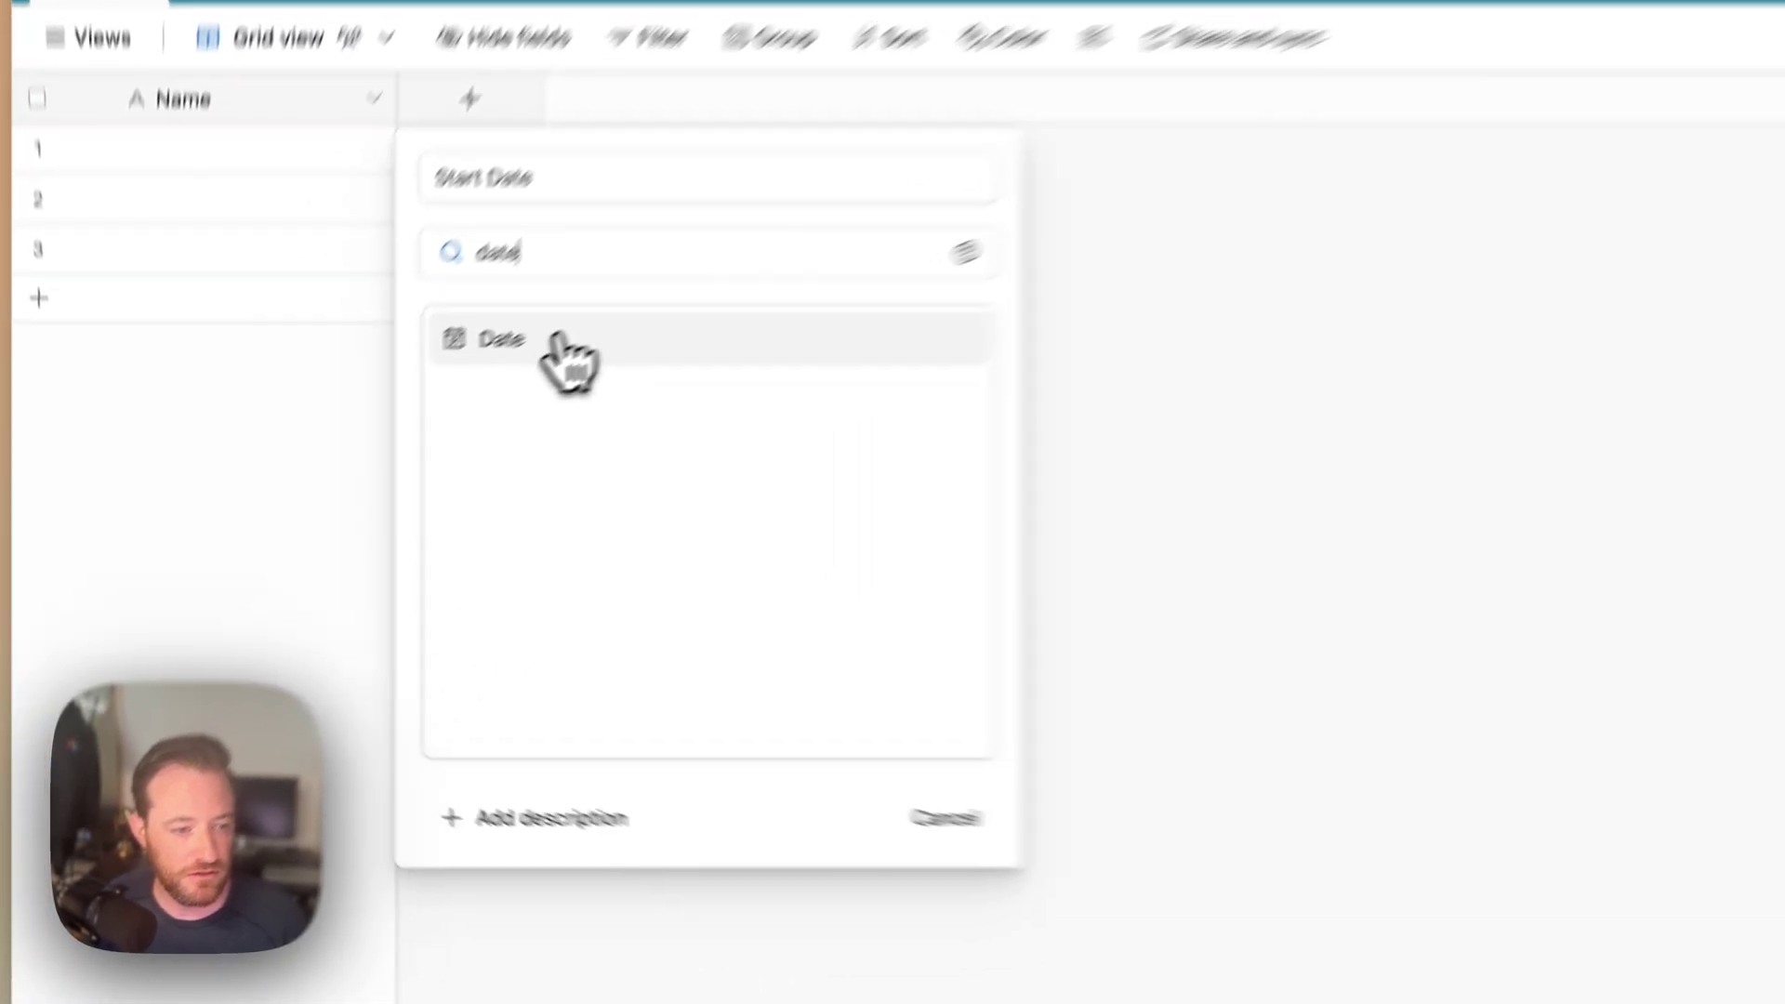
{"action": "left_click", "coordinate": [400, 435]}
{"action": "left_click", "coordinate": [1163, 798]}
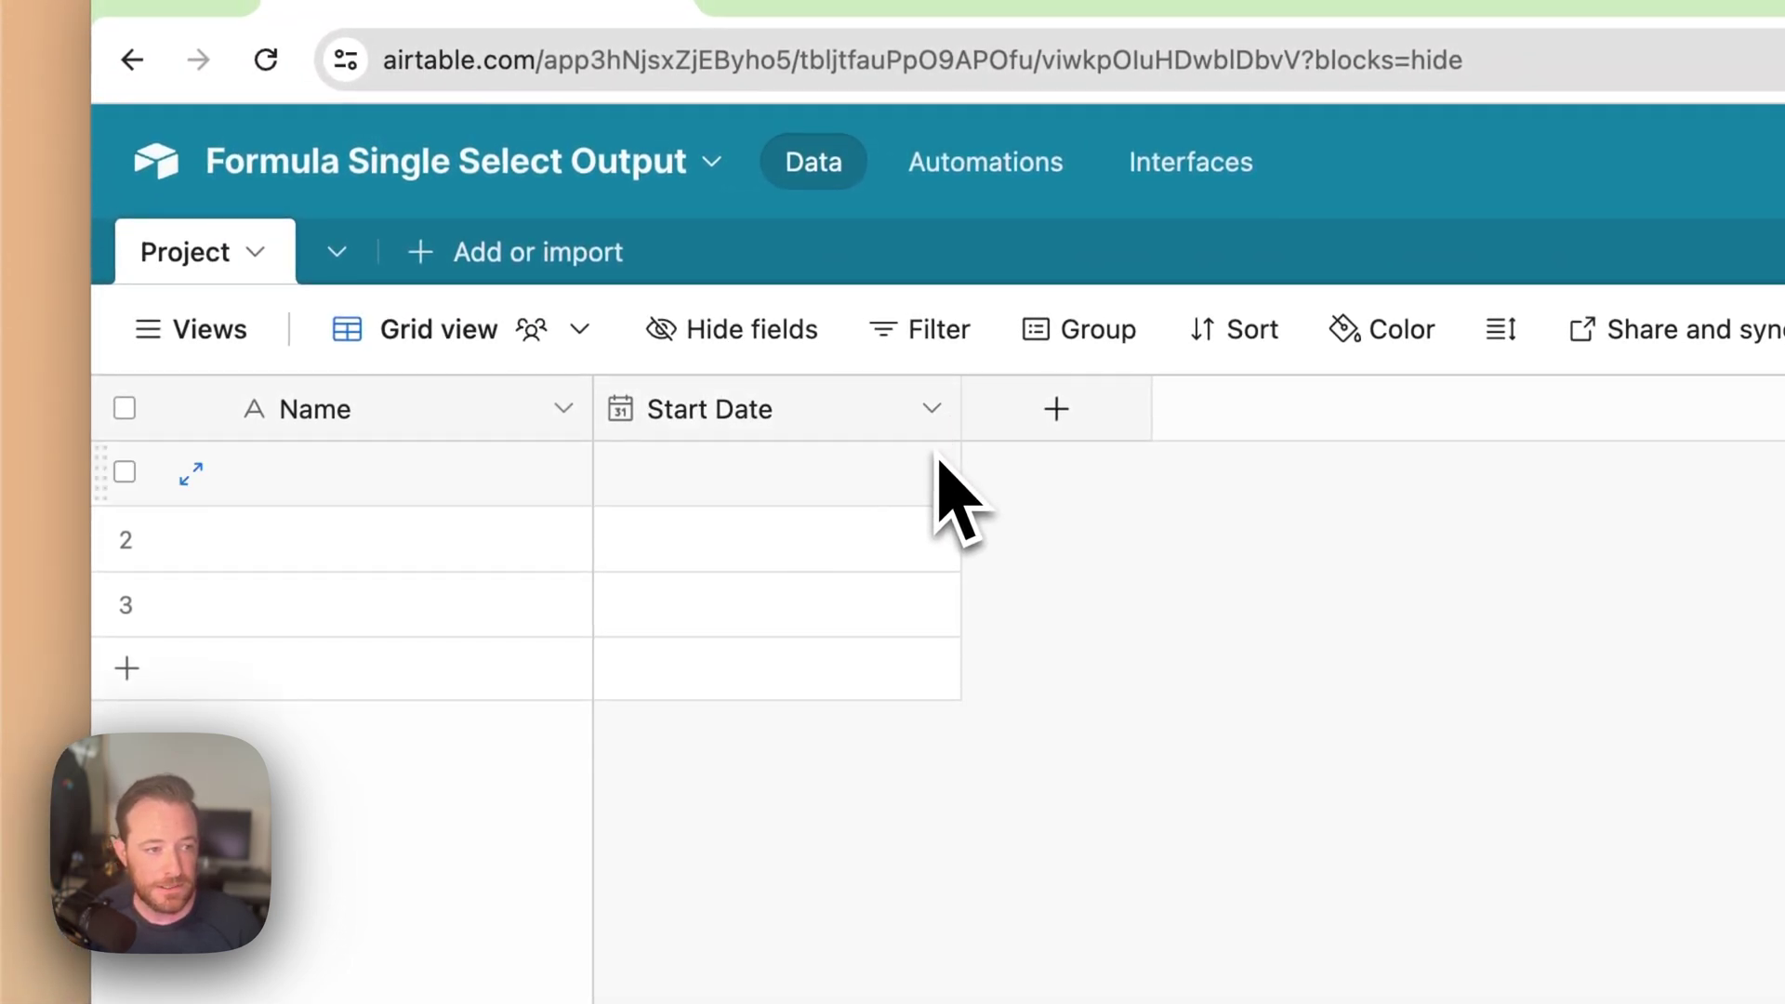
- Name the first three records Project 1, Project 2 and Project 3
{"action": "double_click", "coordinate": [384, 477]}
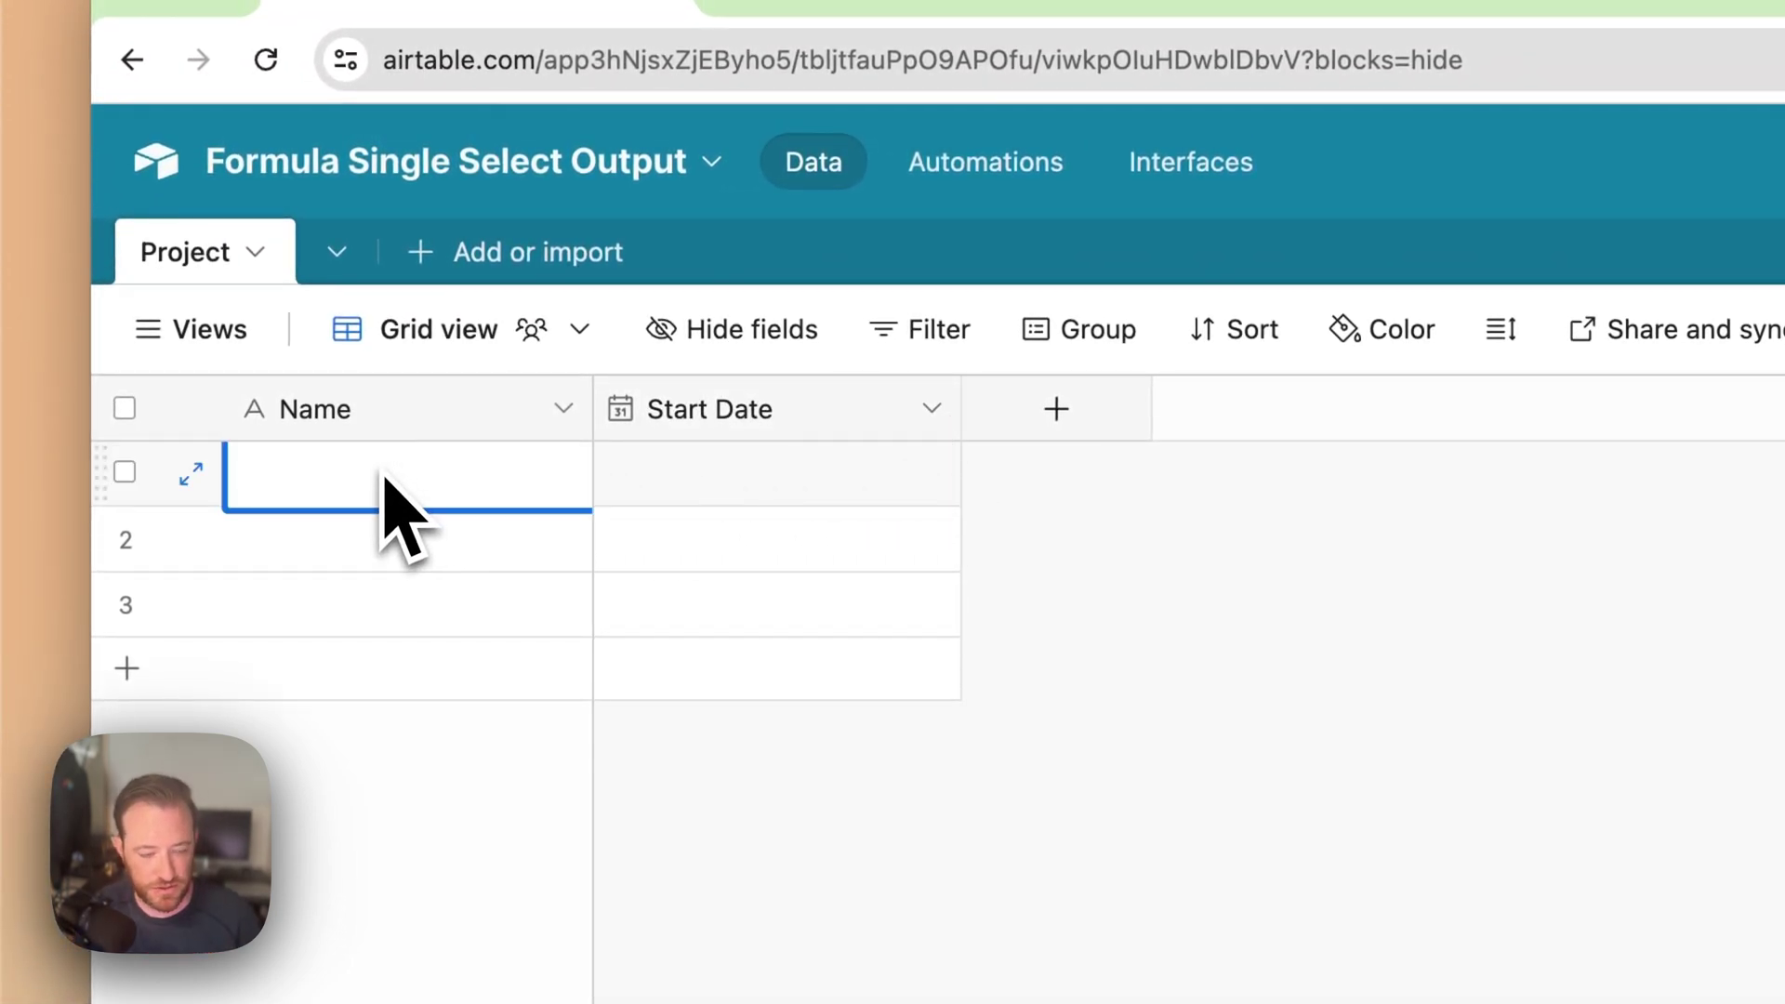
{"action": "type", "text": "Project 1"}
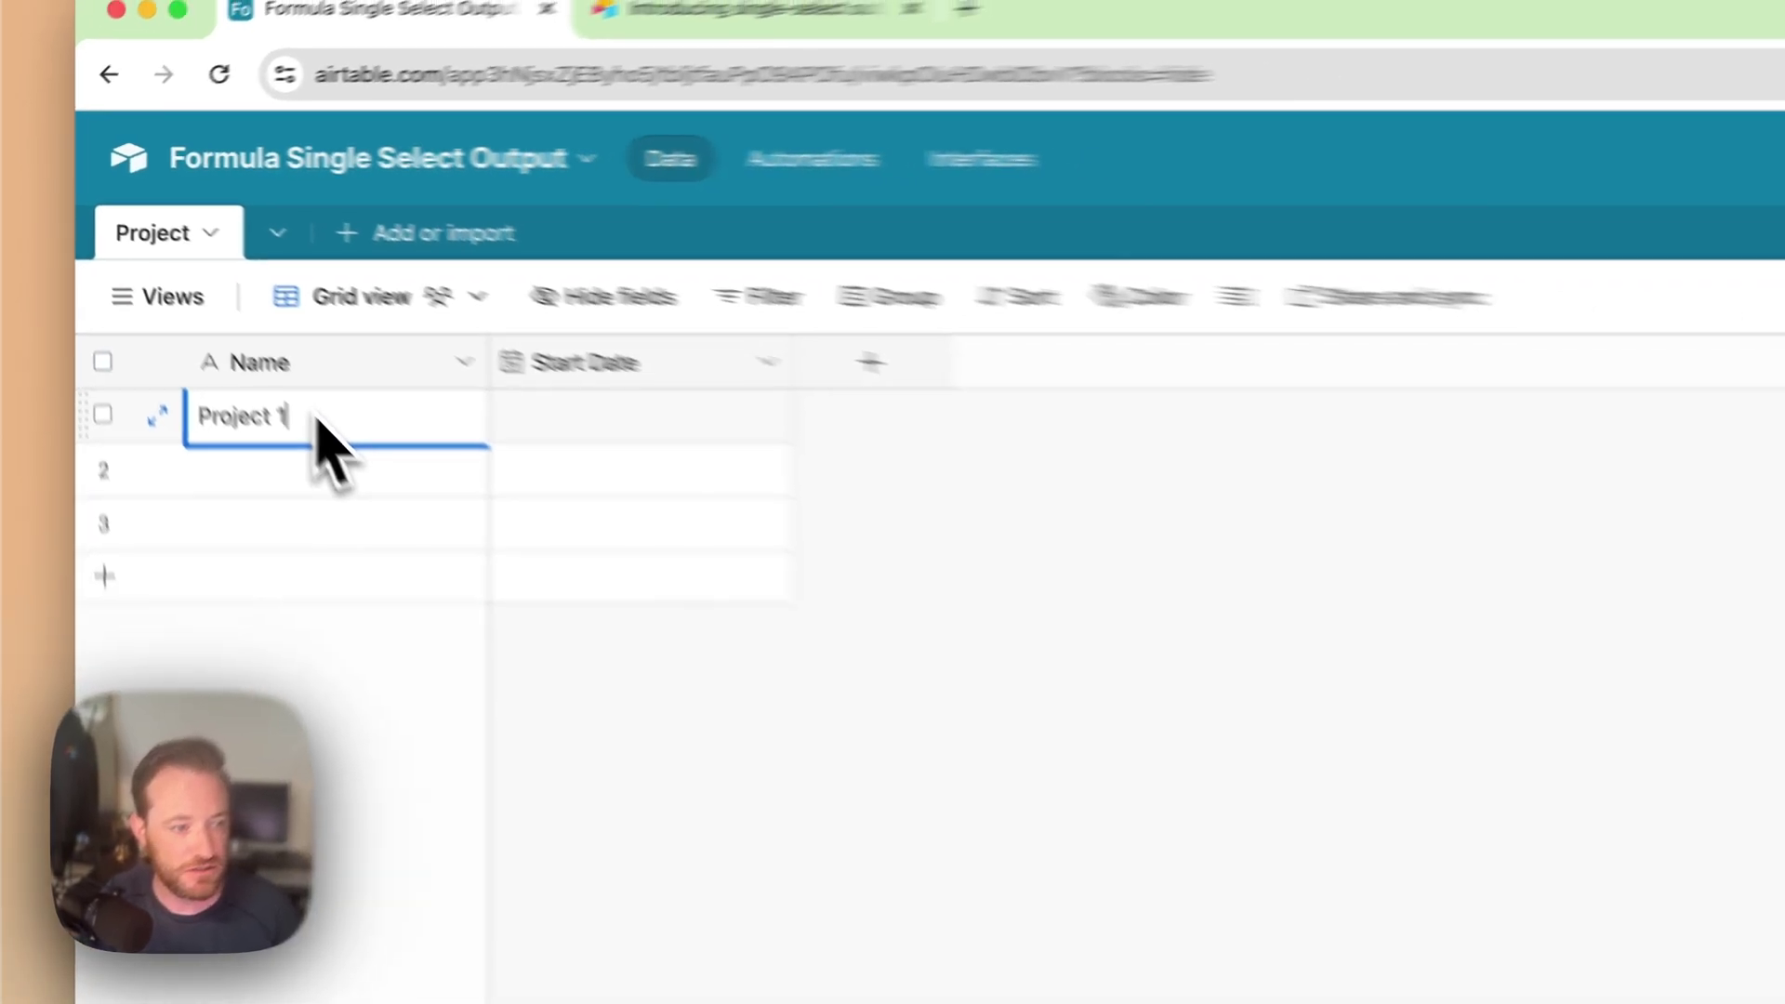
{"action": "key", "text": "Return"}
{"action": "type", "text": "Project 2"}
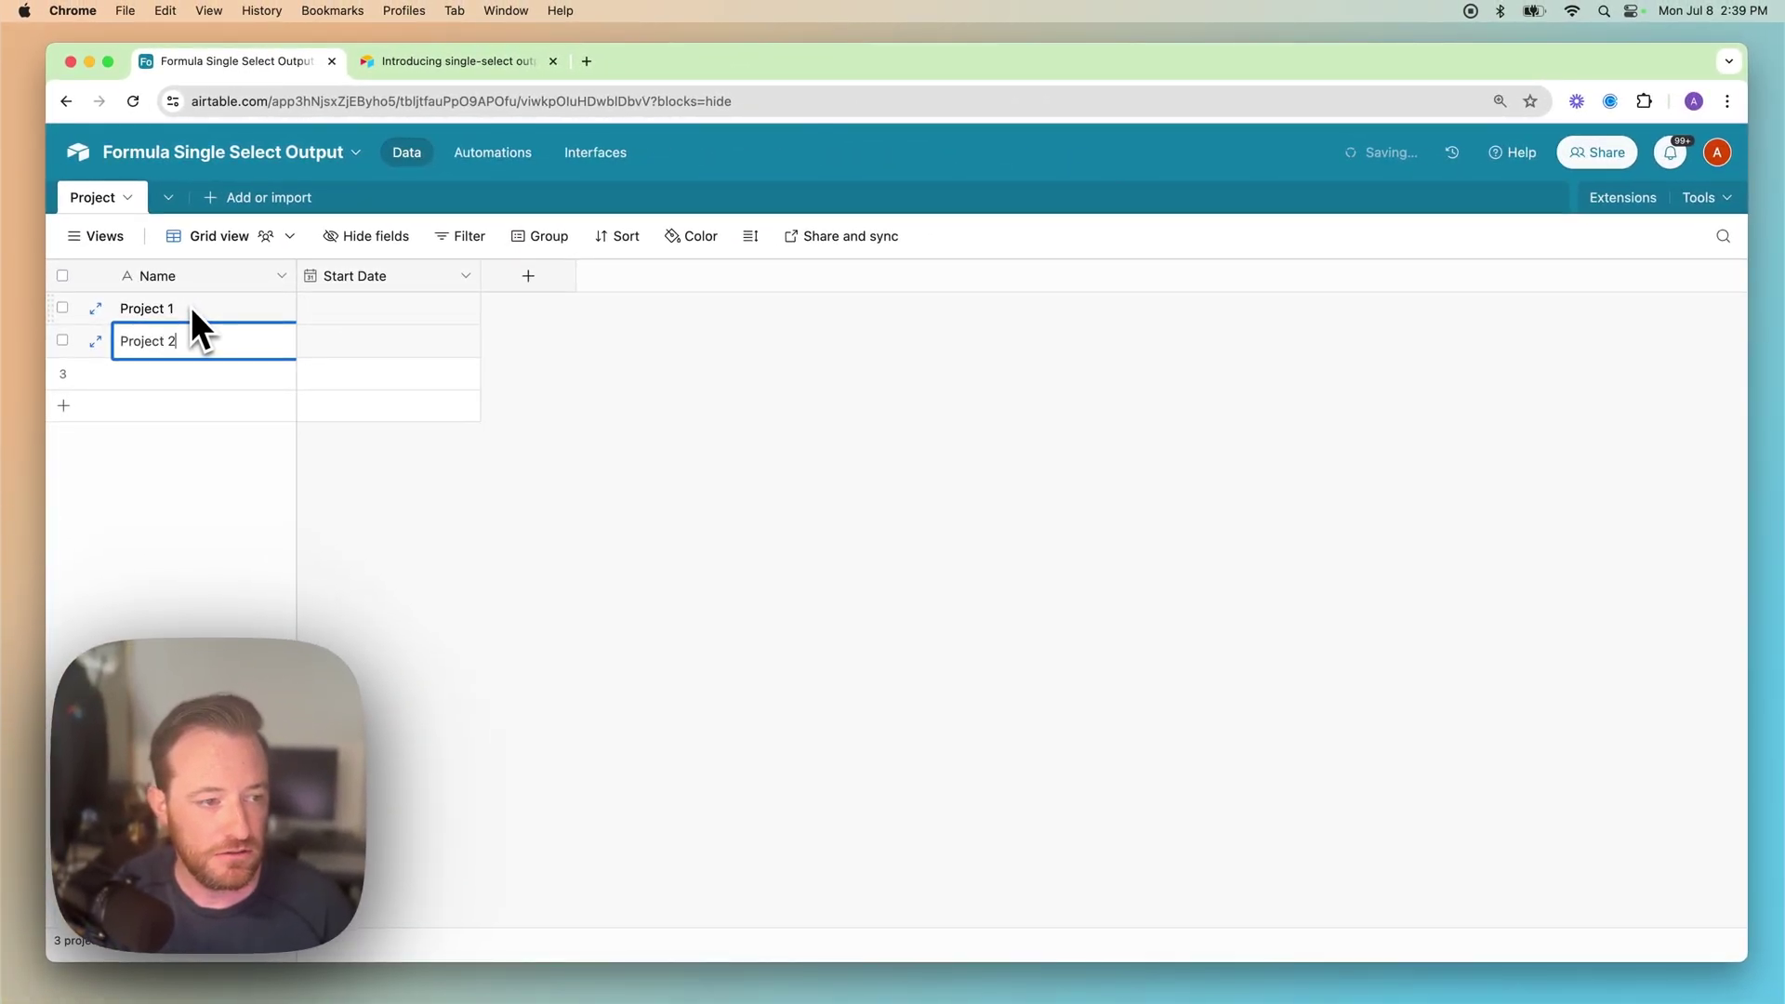
{"action": "key", "text": "Return"}
{"action": "type", "text": "Project 3"}
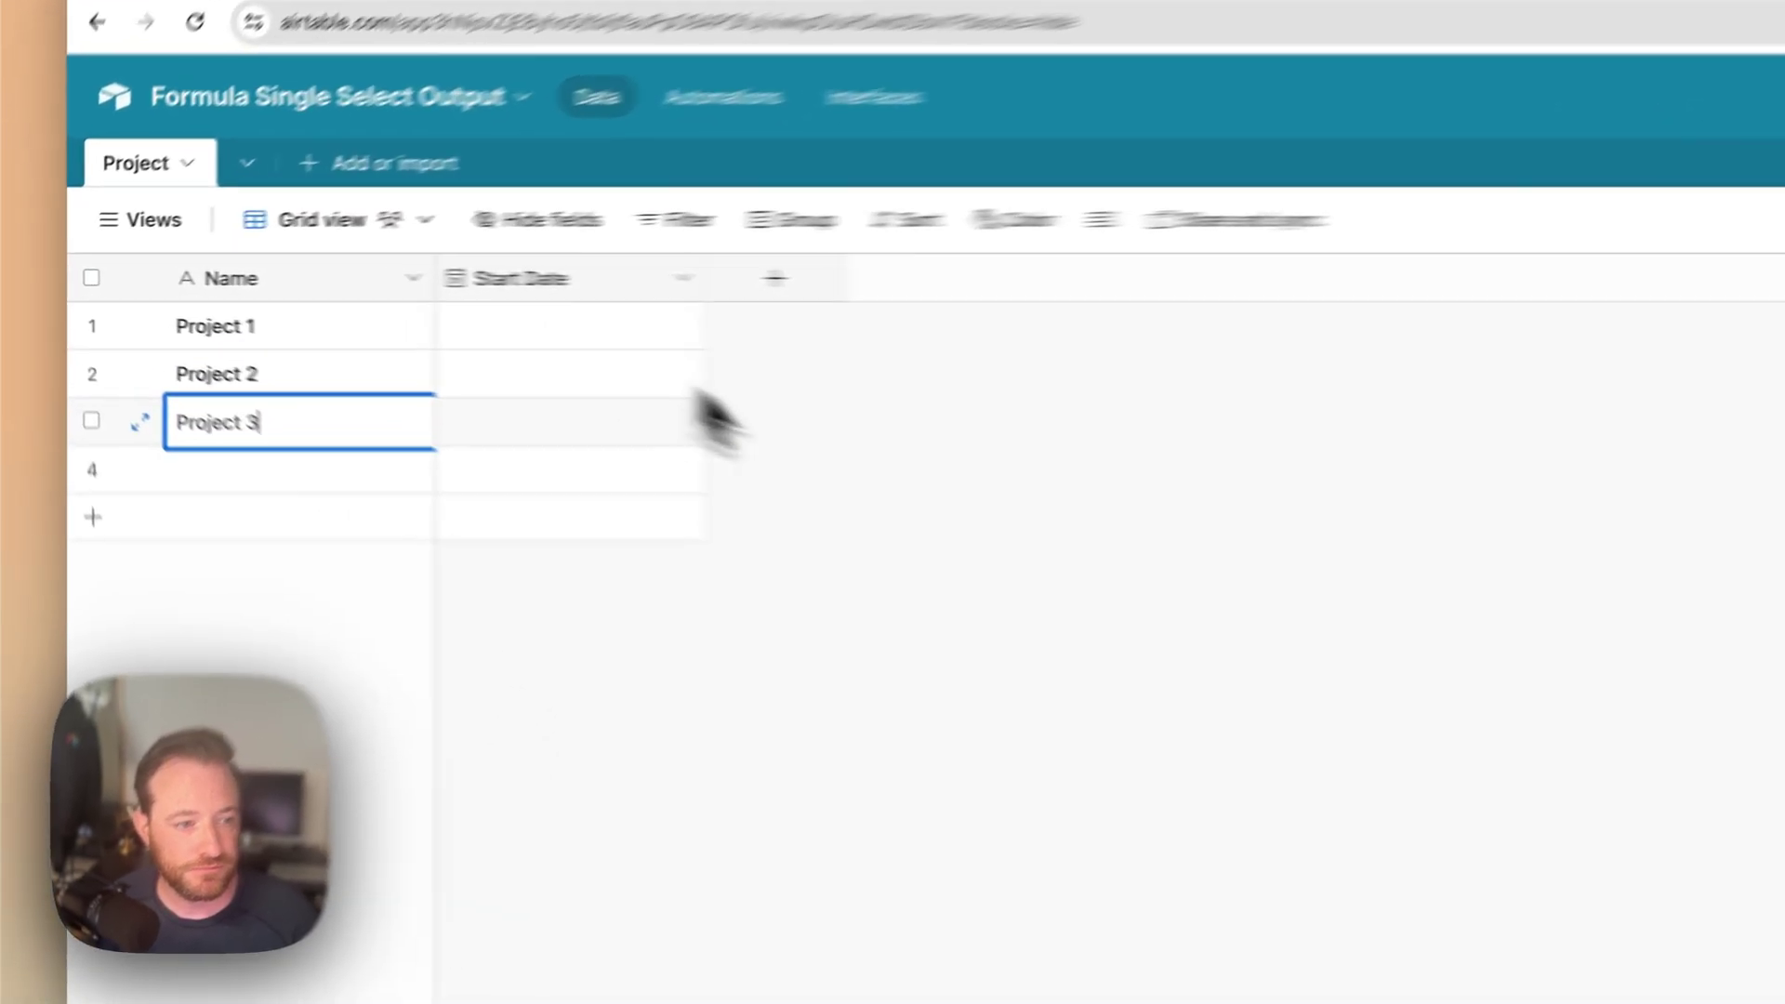
- Give Project 1 a start date of 7/10/2024 and delete the empty fourth row
{"action": "double_click", "coordinate": [391, 310]}
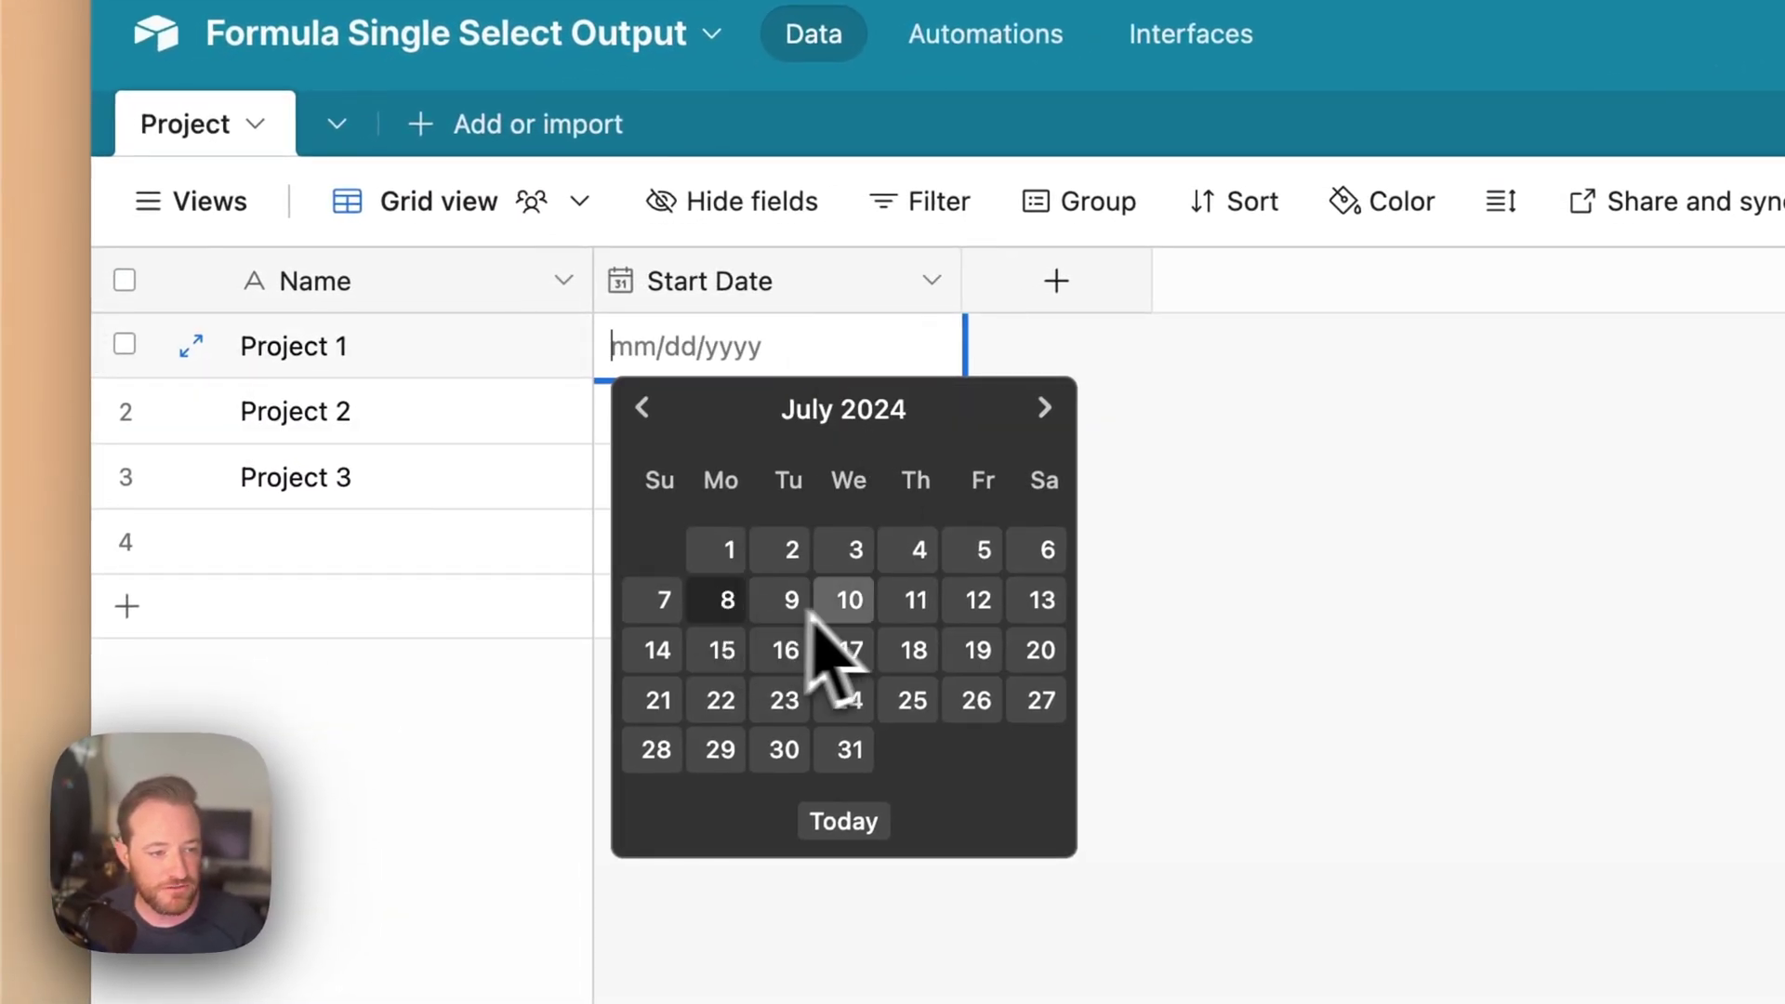
{"action": "left_click", "coordinate": [849, 599]}
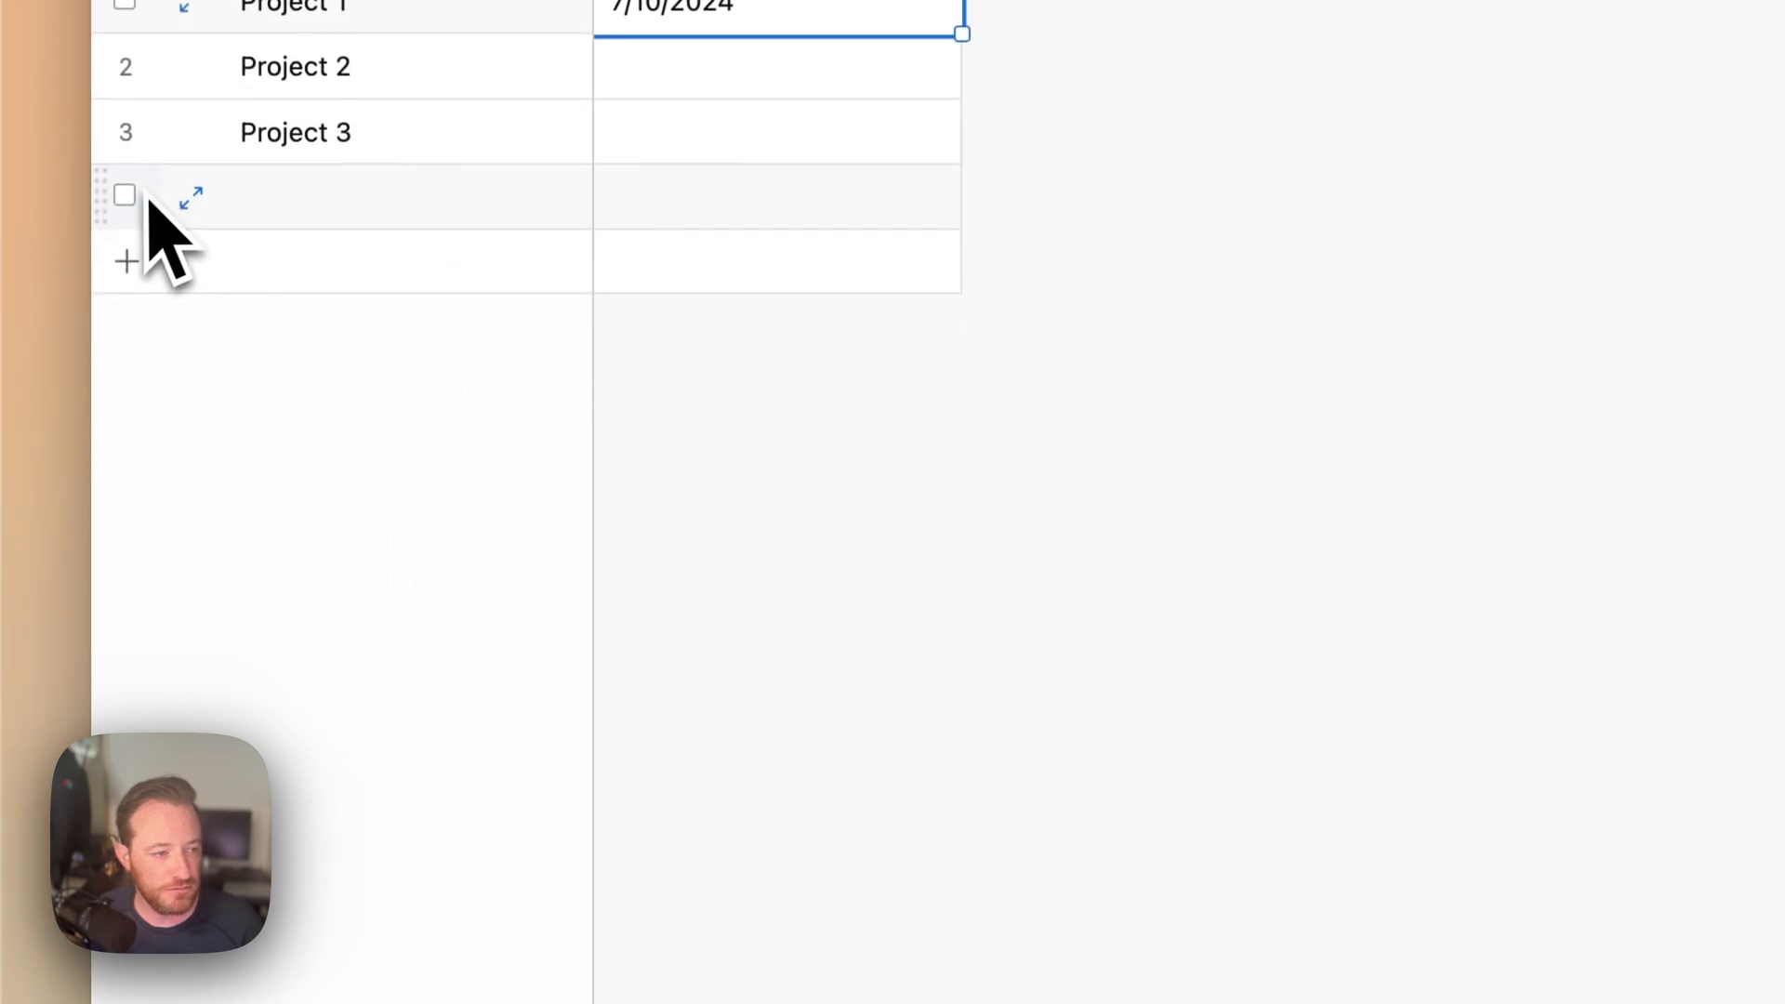
{"action": "right_click", "coordinate": [130, 237]}
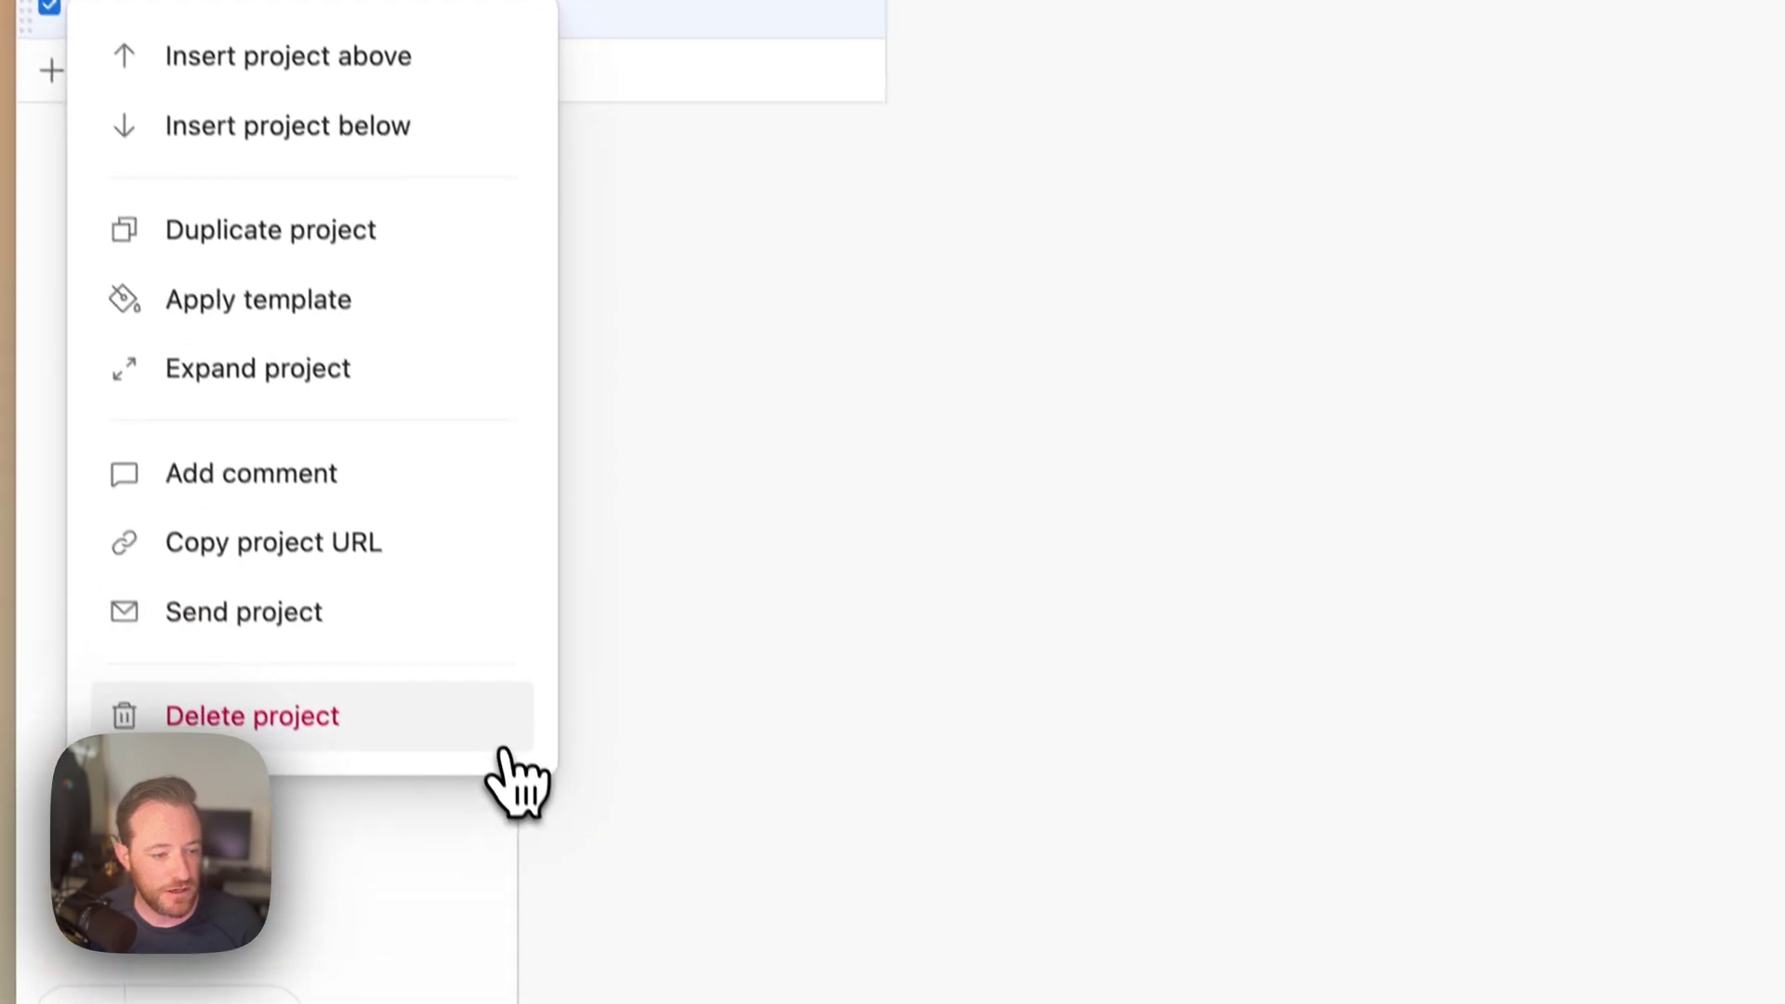
{"action": "left_click", "coordinate": [503, 751]}
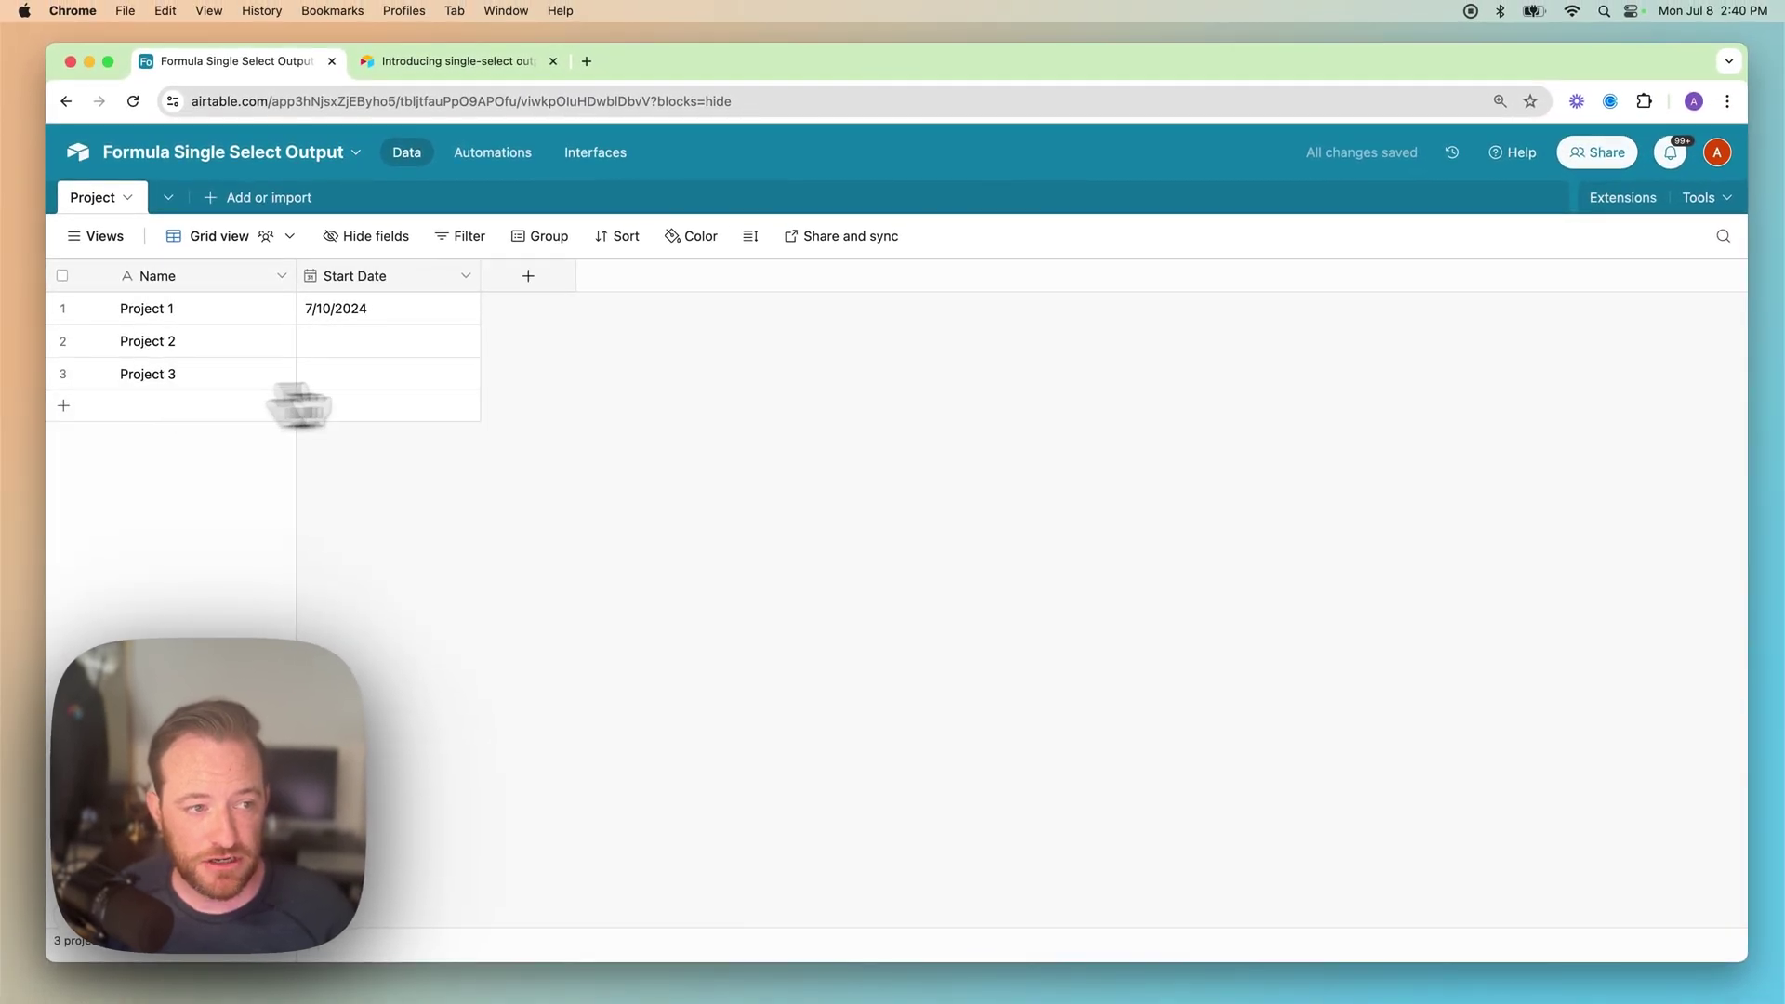
- Add a new field named Schedule Status and search the field types for 'form'
{"action": "left_click", "coordinate": [528, 275]}
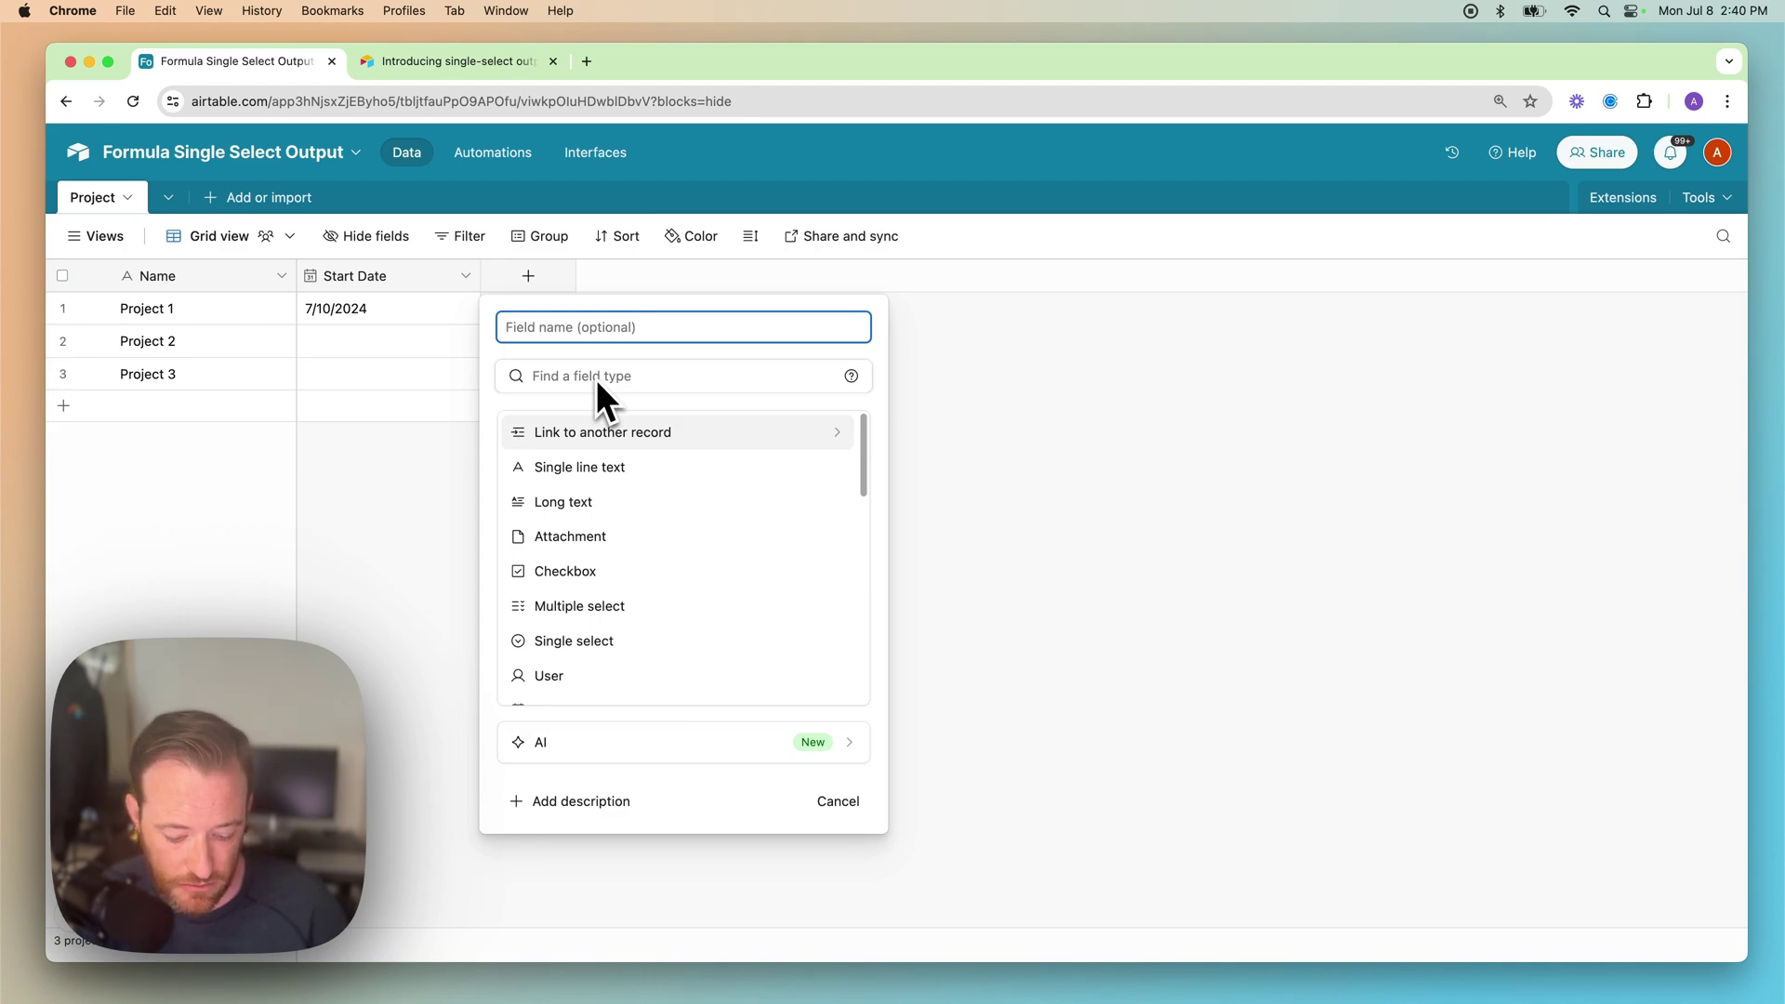
{"action": "type", "text": "Sch"}
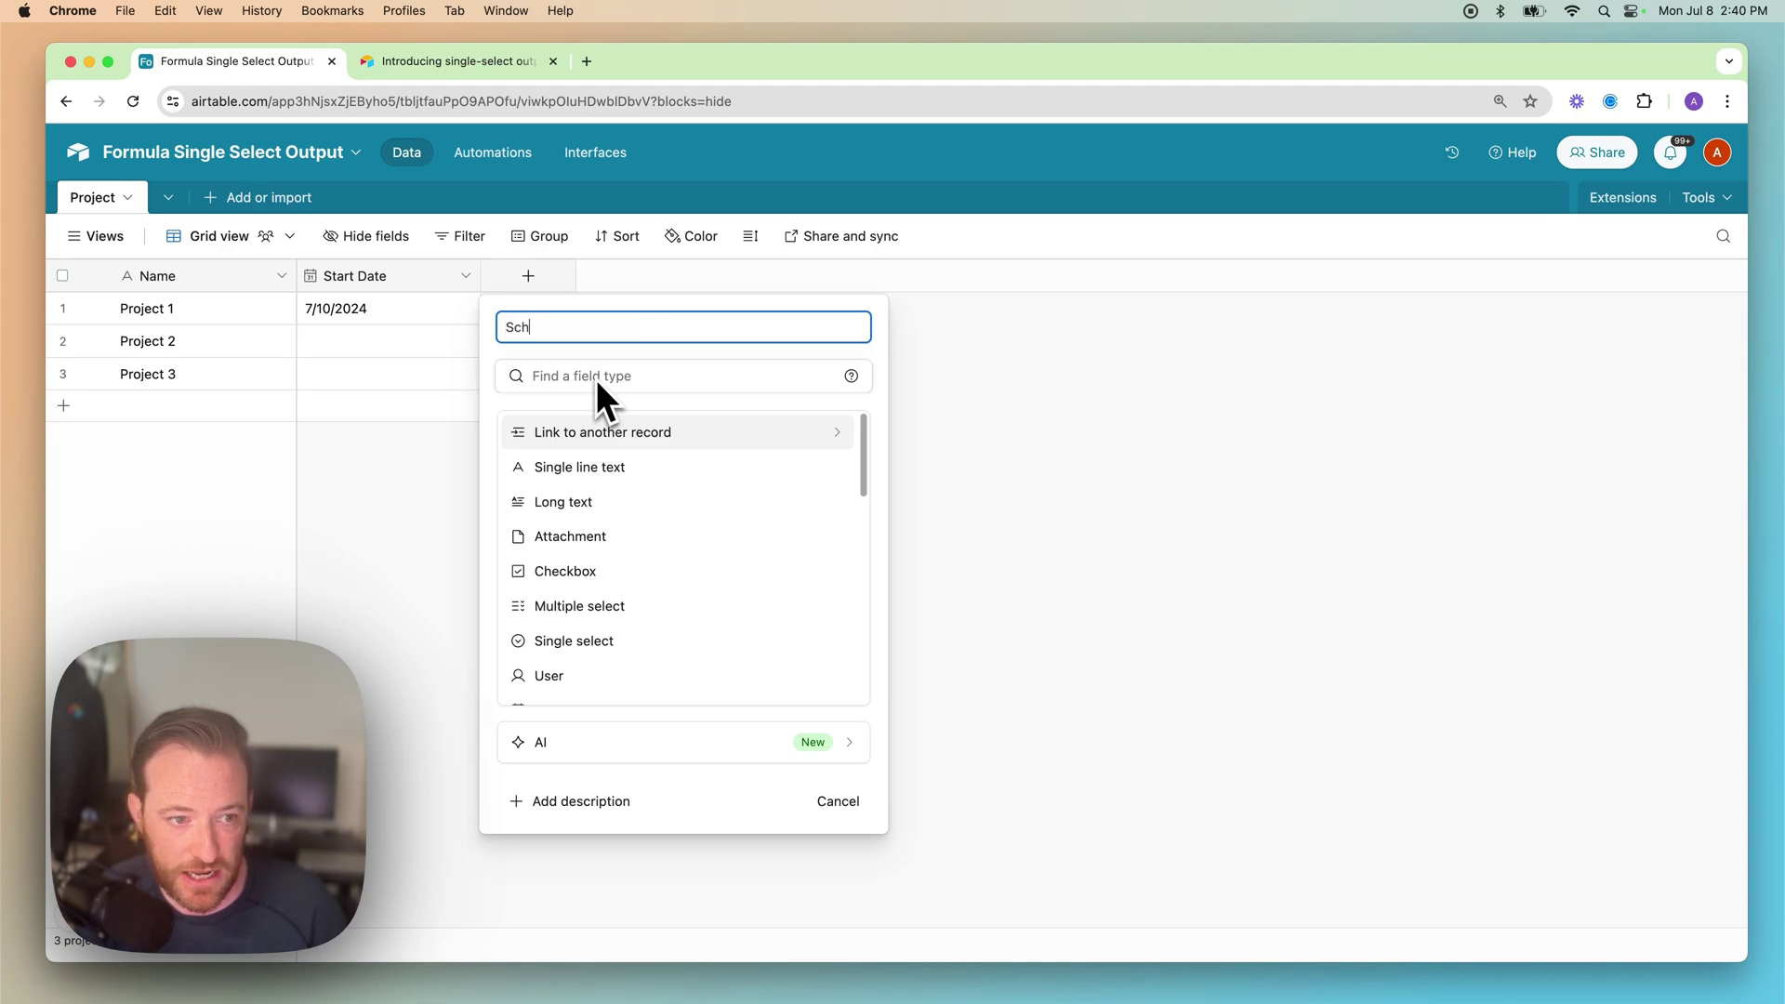
{"action": "type", "text": "edule Status"}
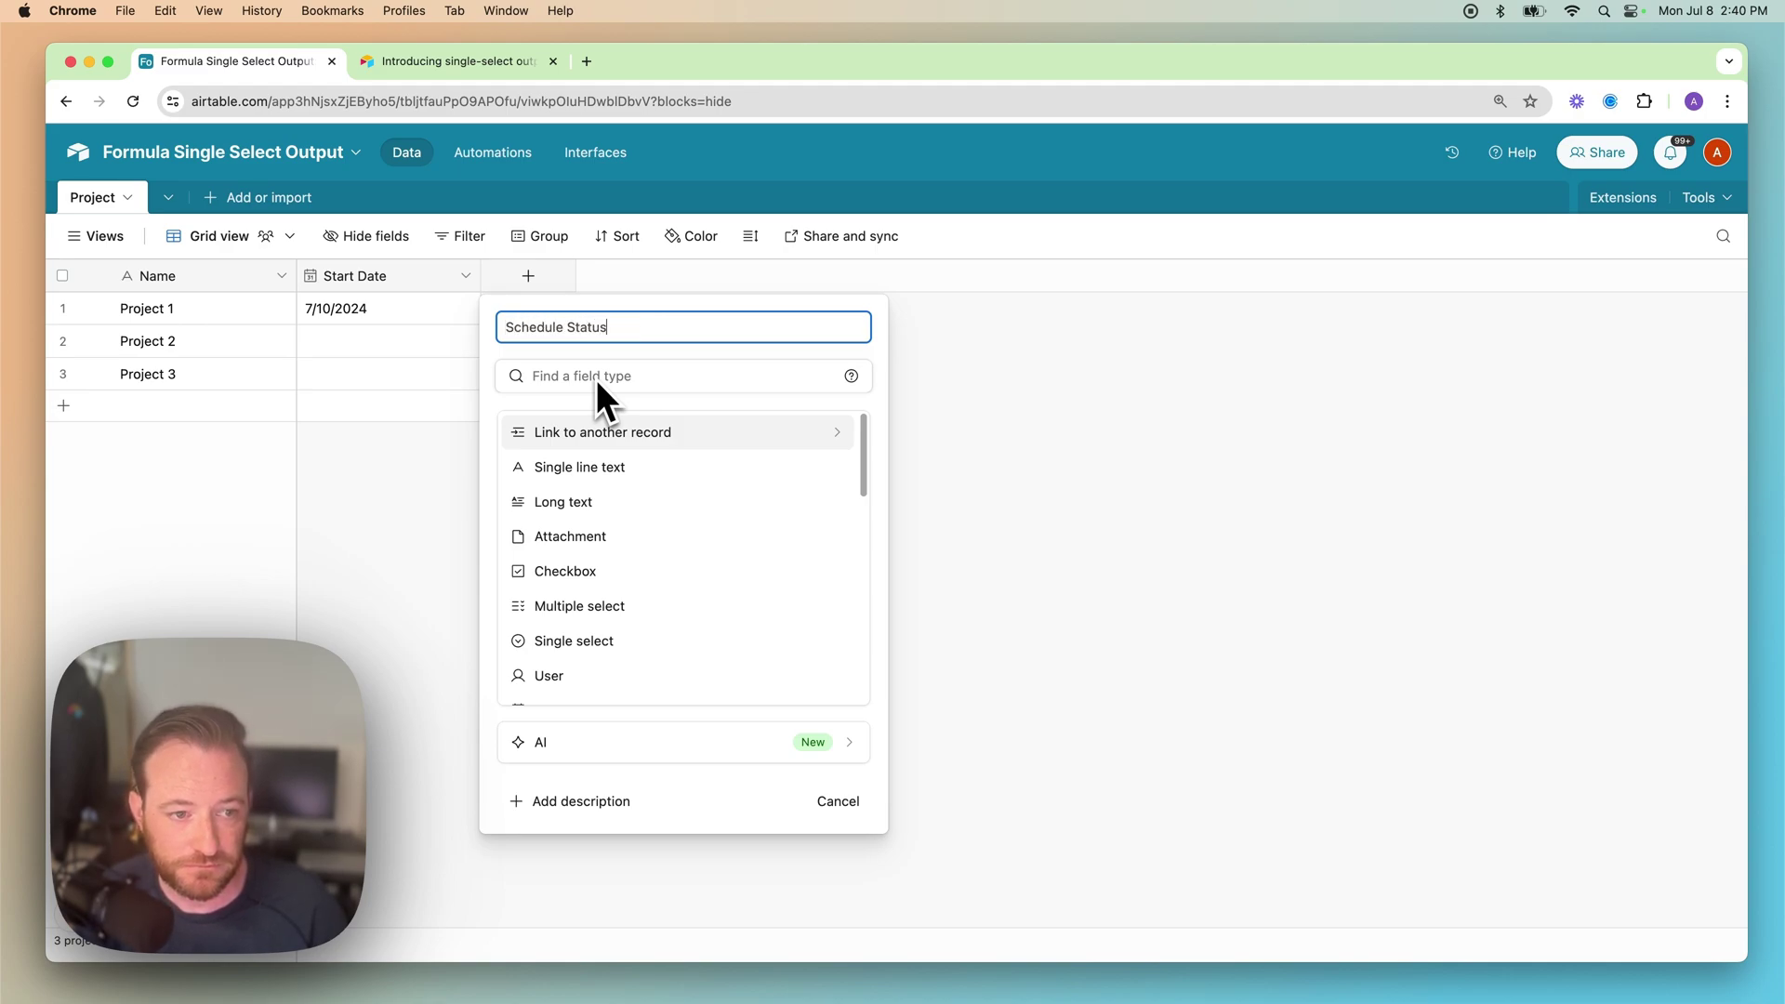
{"action": "key", "text": "Tab"}
{"action": "type", "text": "form"}
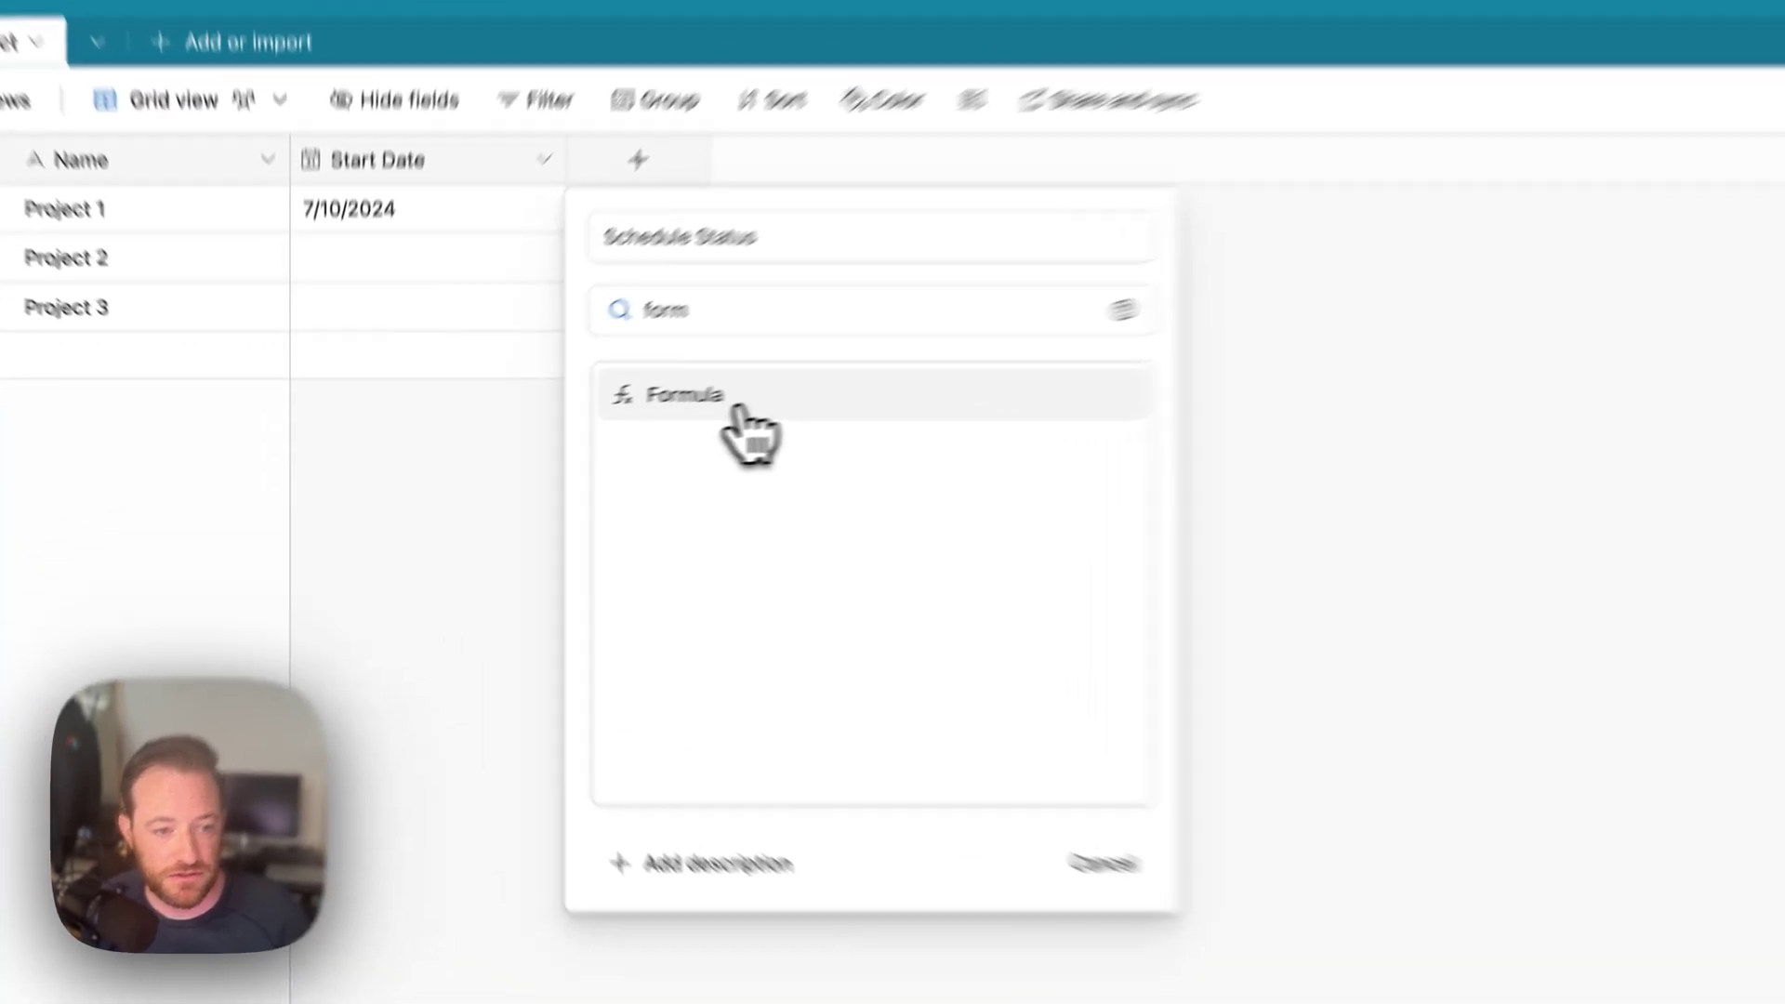
- Make Schedule Status a Formula field with IF({Start Date},'Scheduled','Need to Schedule')
{"action": "left_click", "coordinate": [595, 435]}
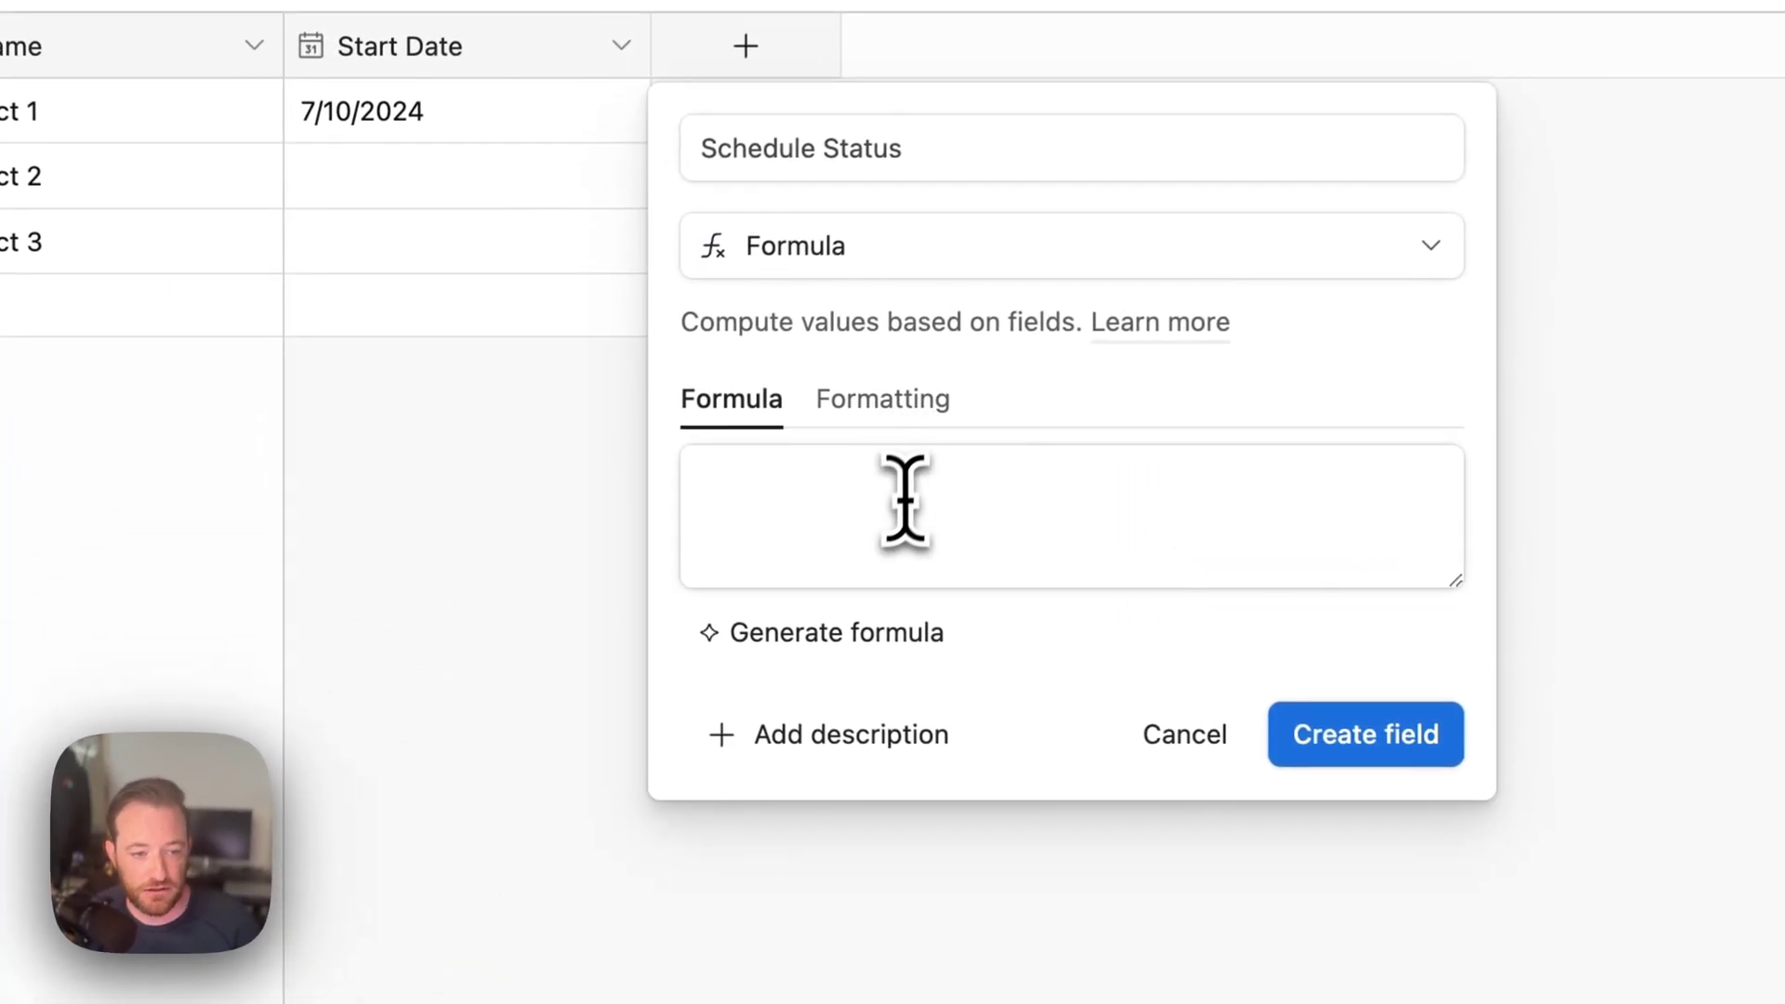
{"action": "left_click", "coordinate": [869, 500]}
{"action": "type", "text": "IF"}
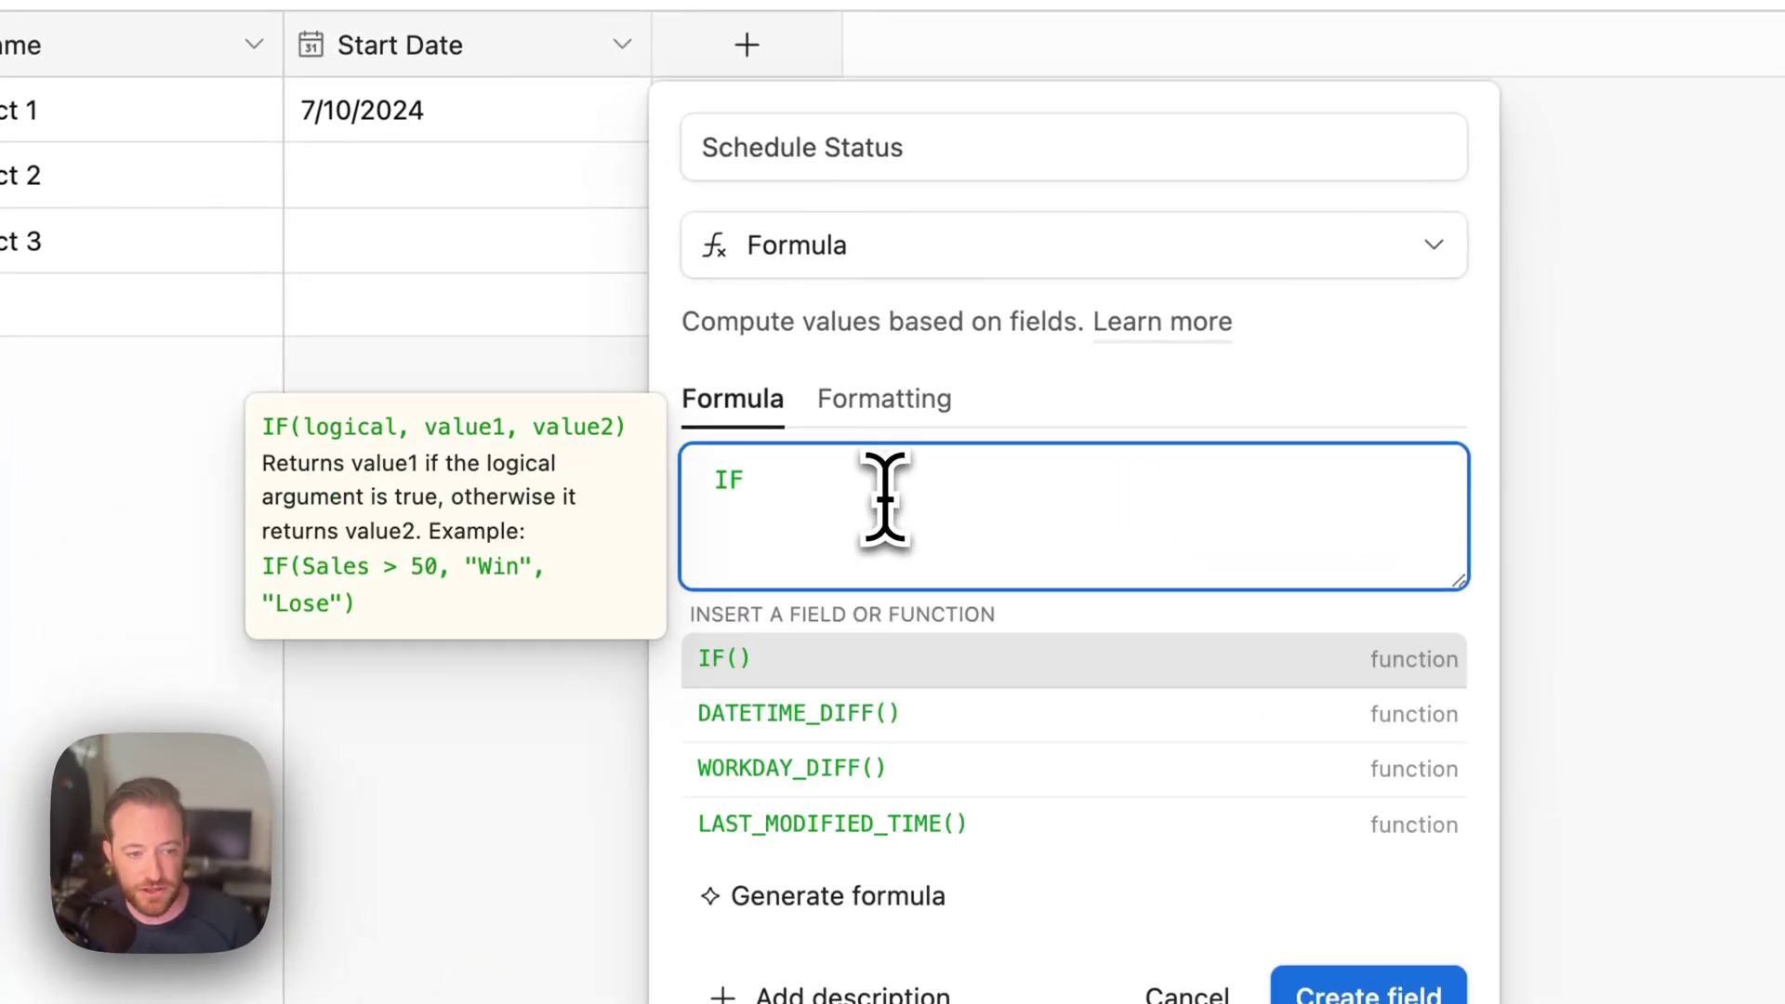
{"action": "left_click", "coordinate": [888, 651]}
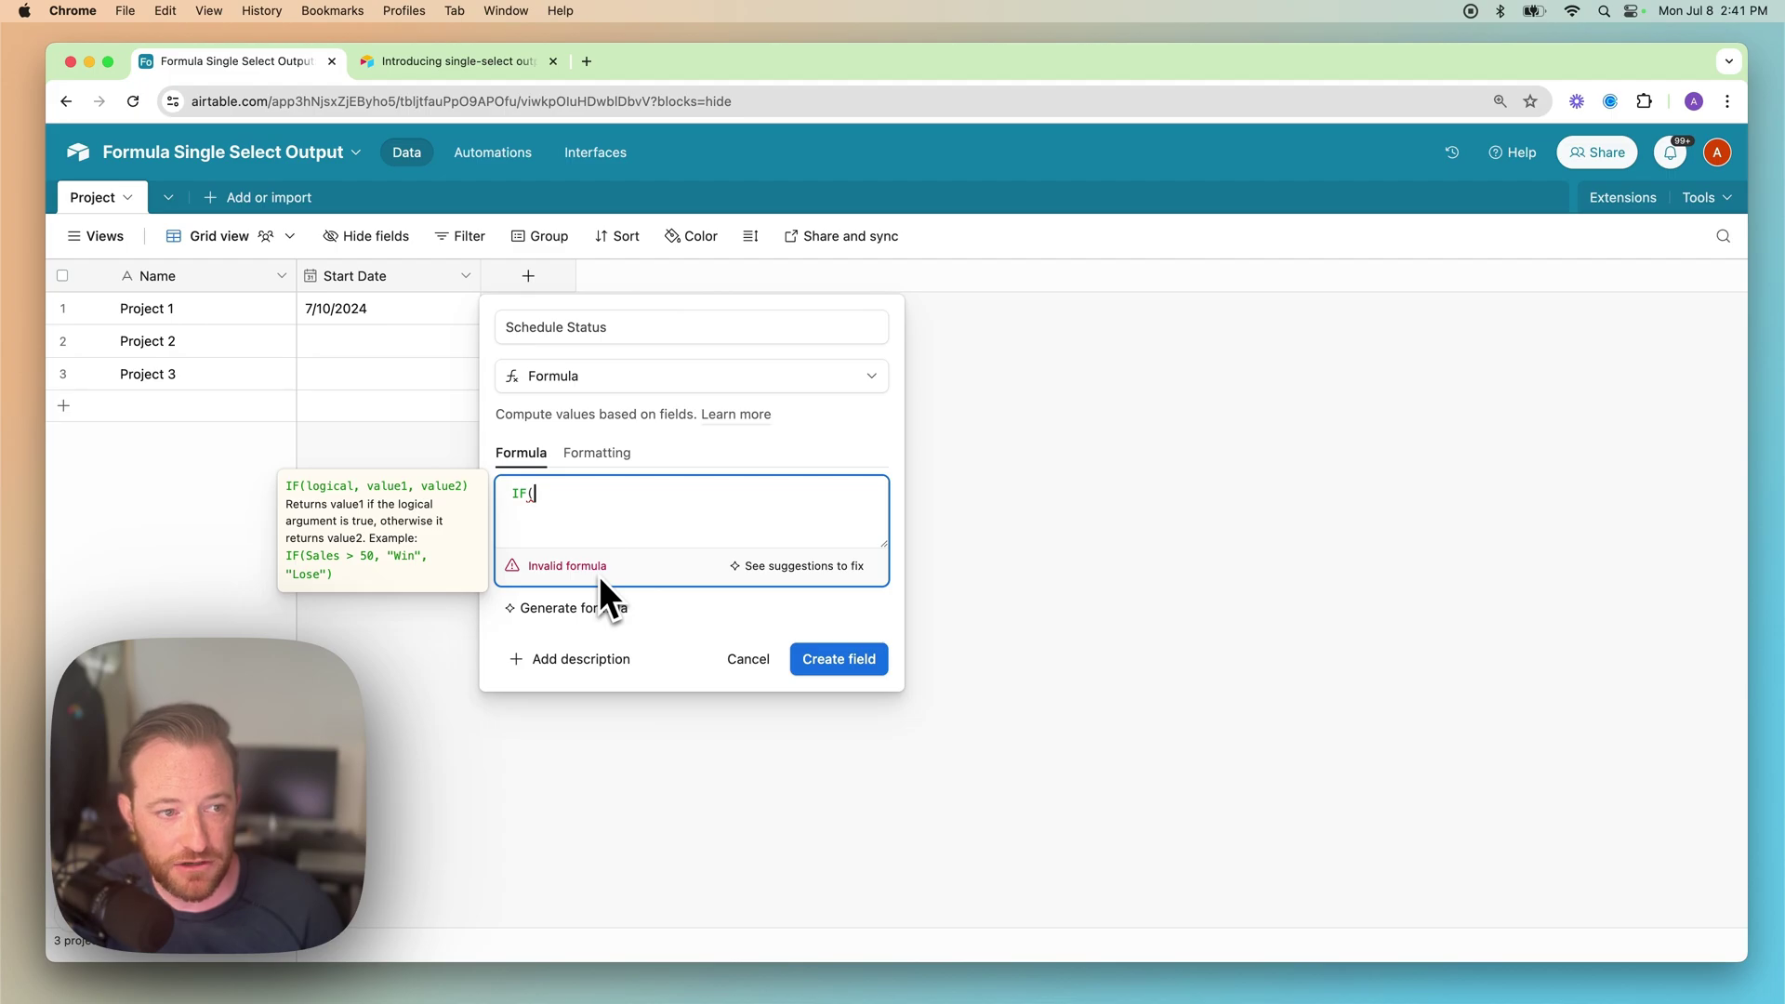
{"action": "type", "text": "sta"}
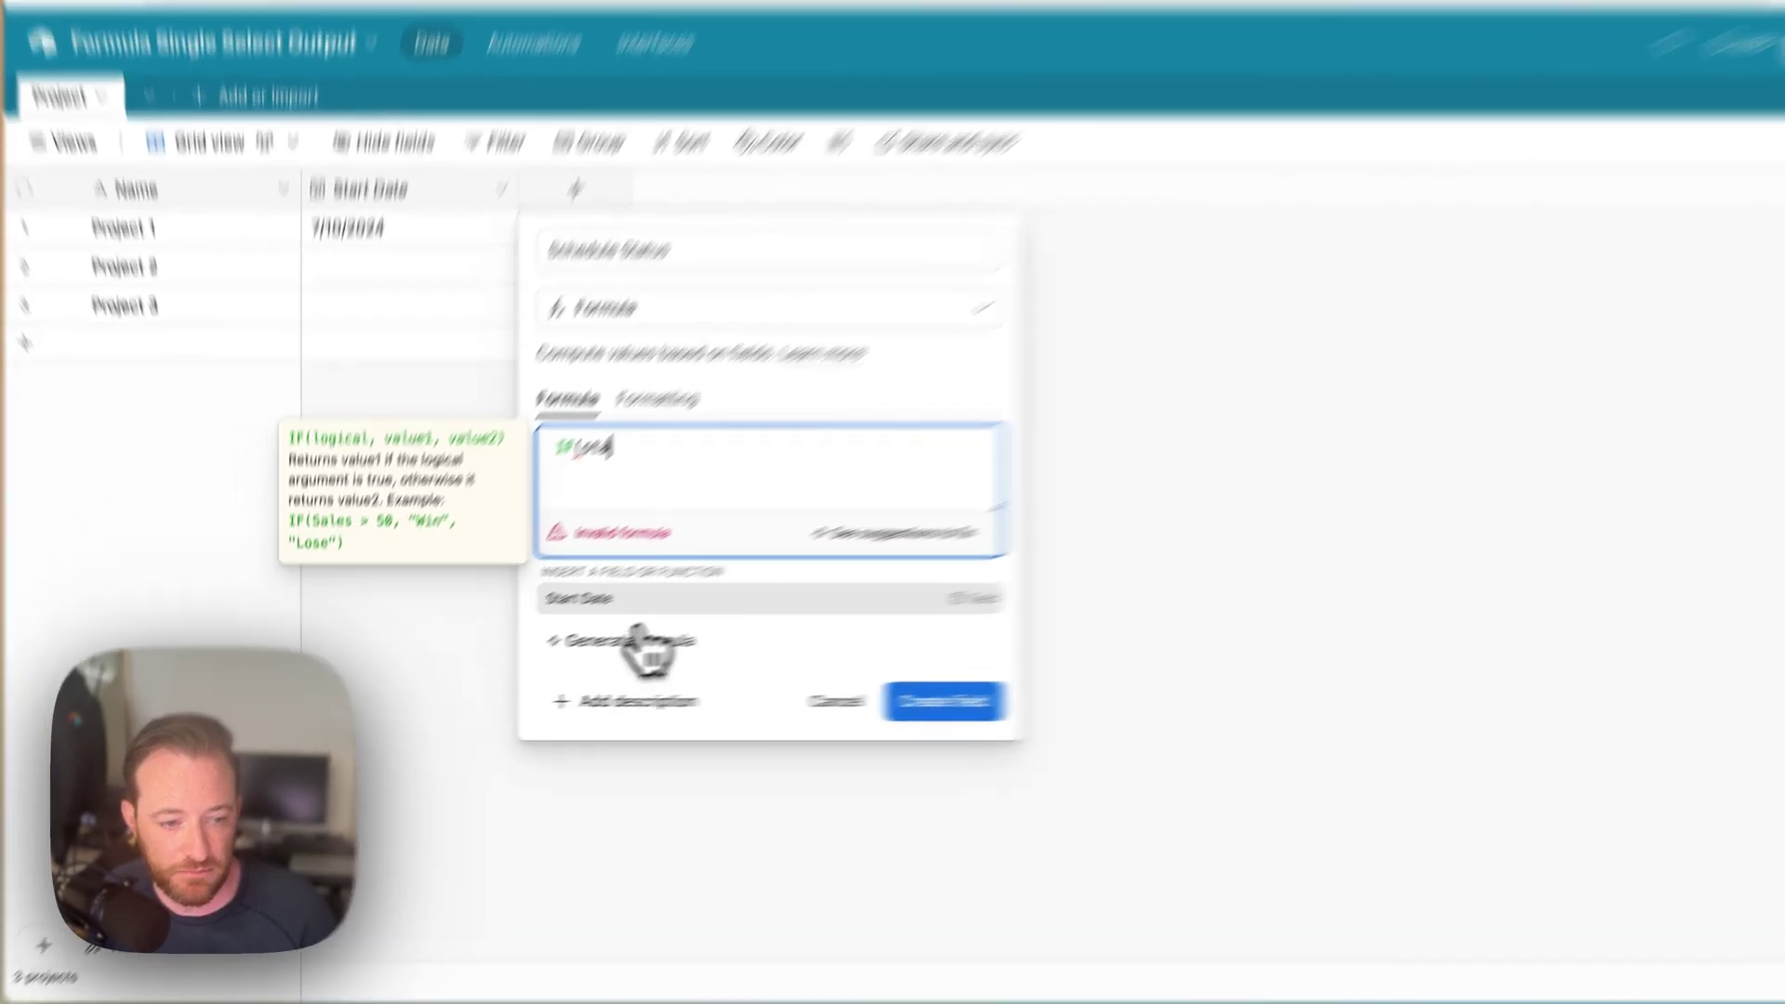
{"action": "key", "text": "Tab"}
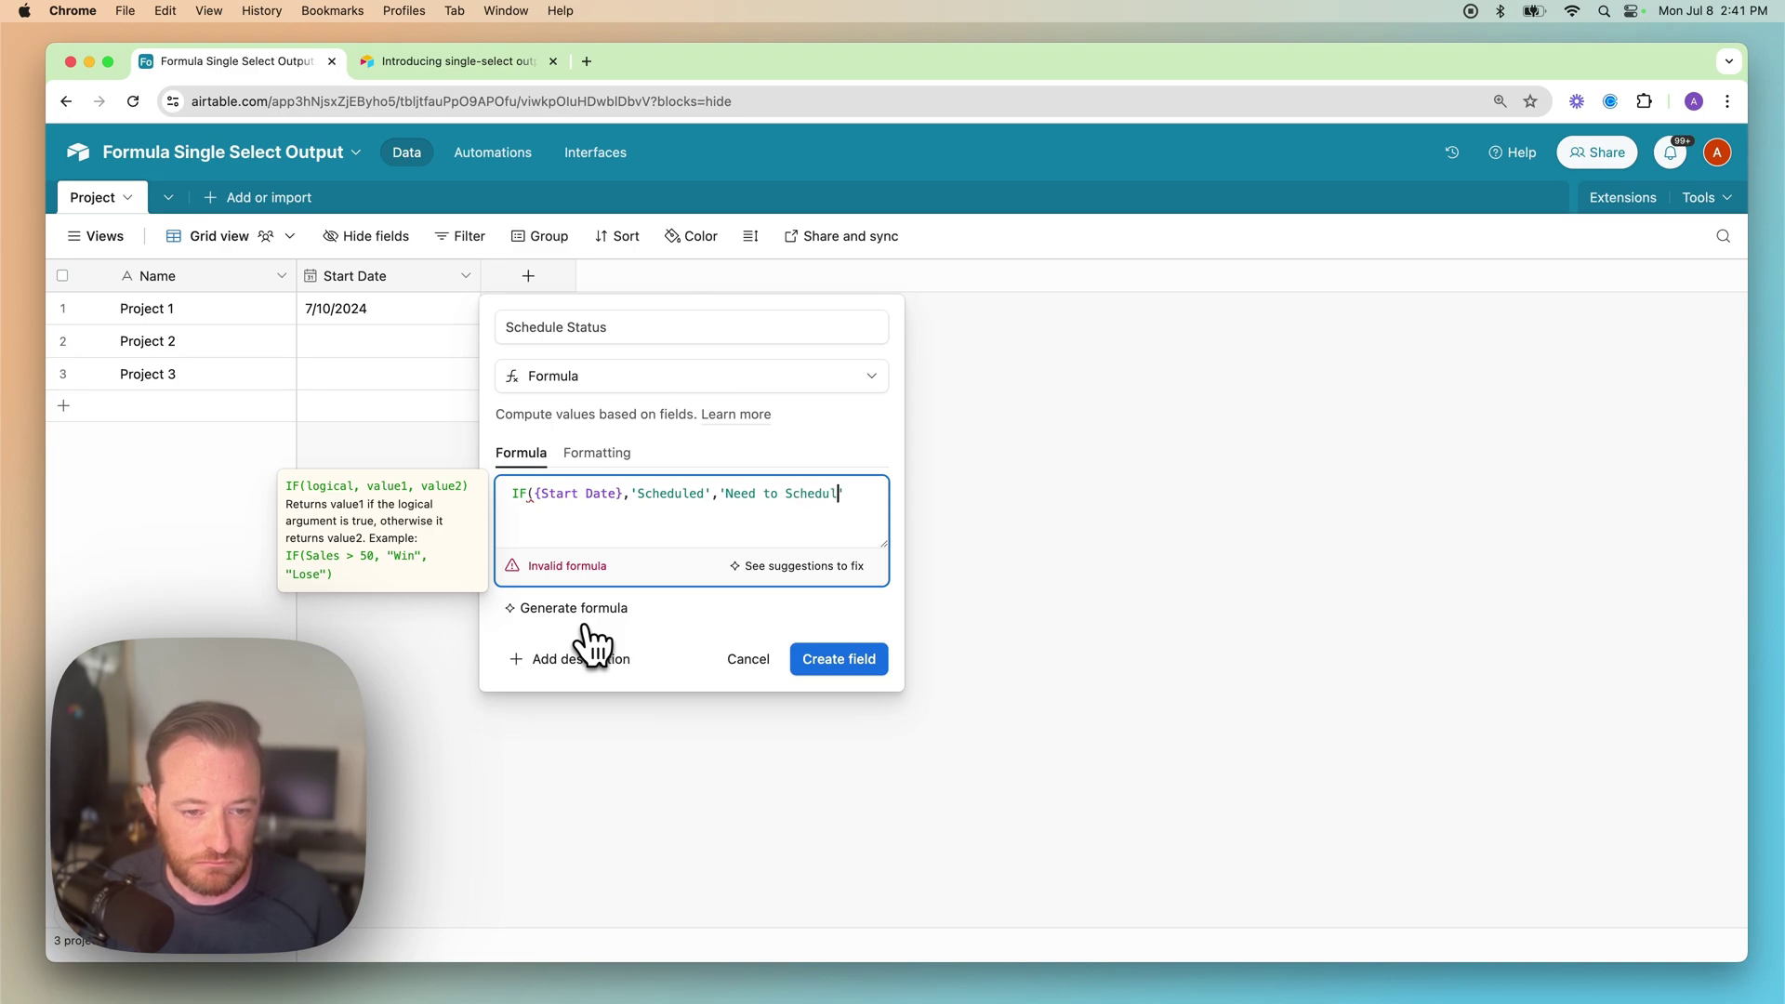
{"action": "type", "text": ")"}
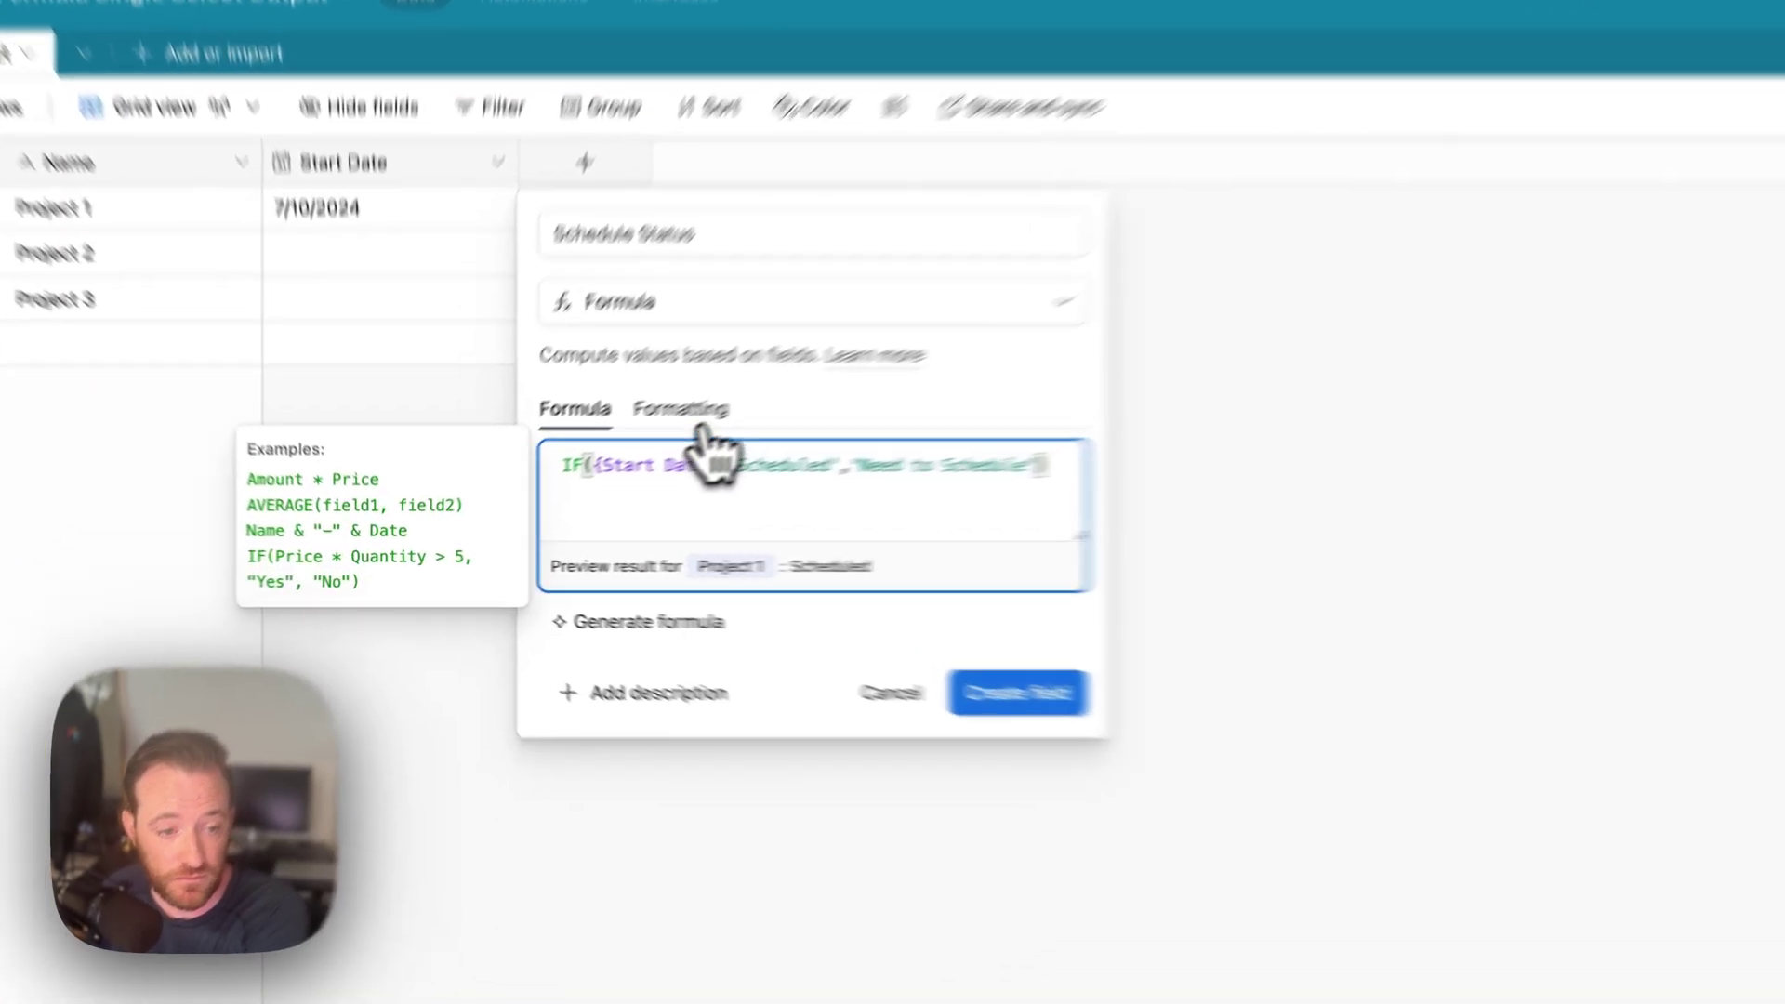
{"action": "left_click", "coordinate": [603, 455]}
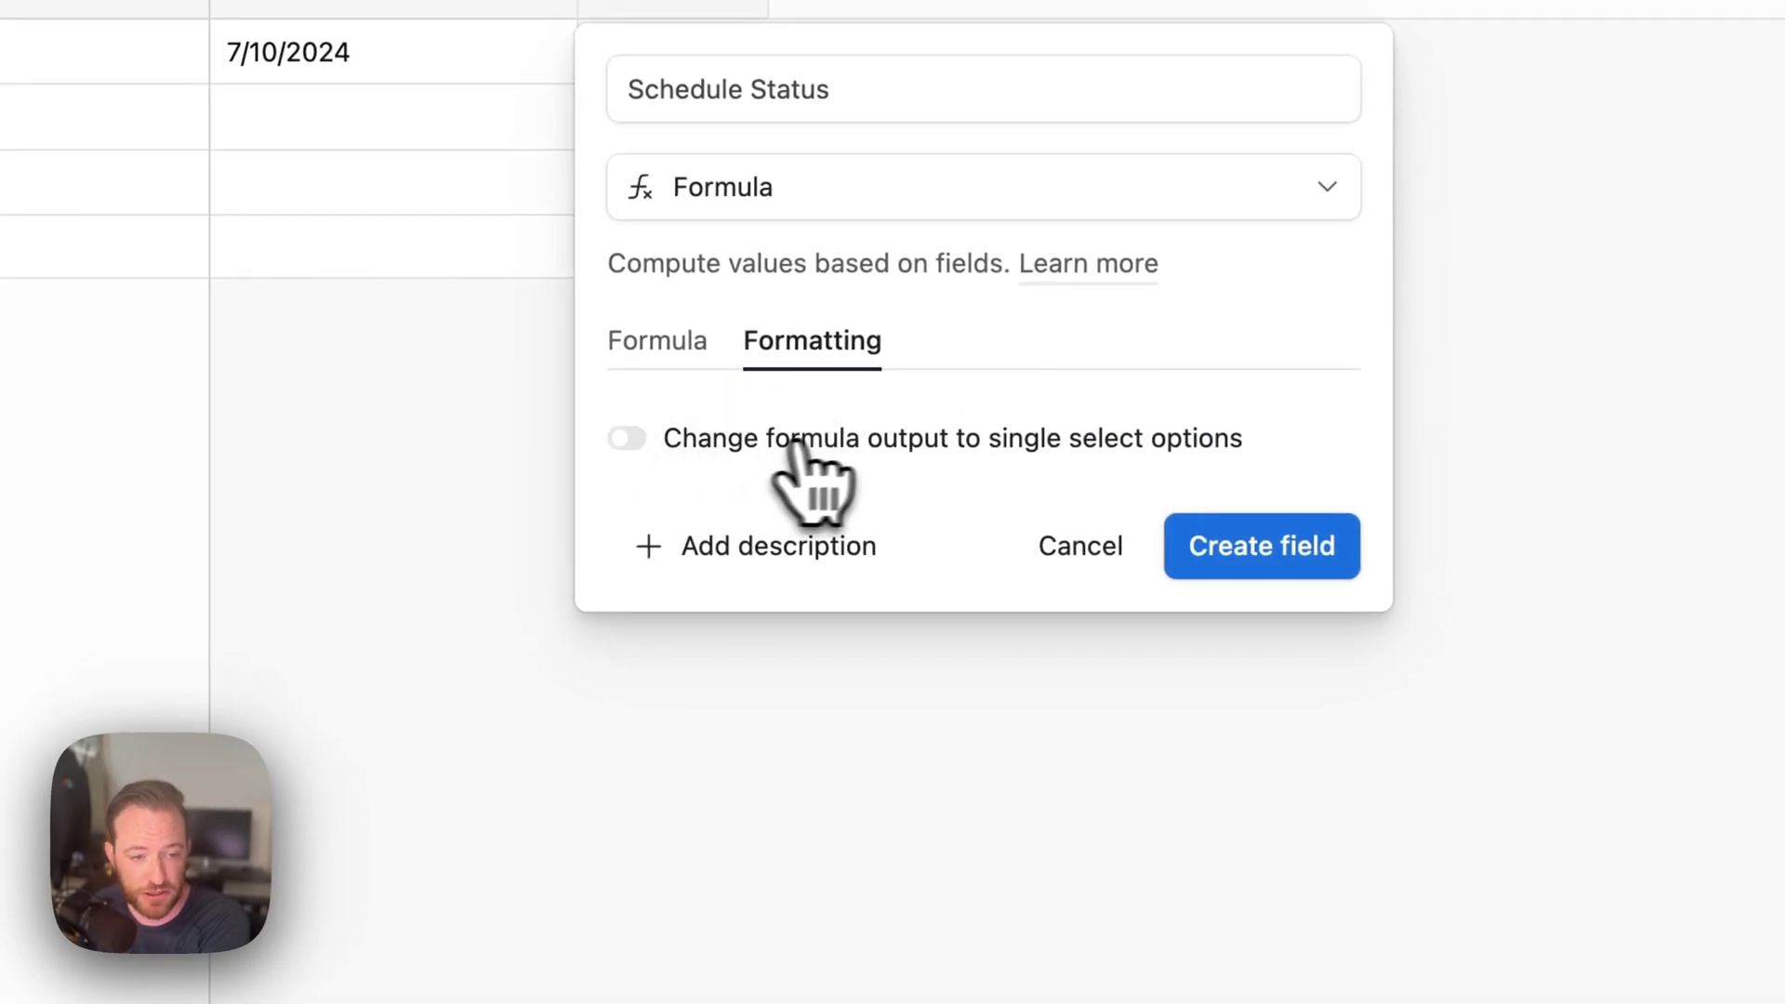
- Enable single-select output and rename the Default option to Need to Schedule
{"action": "left_click", "coordinate": [627, 438]}
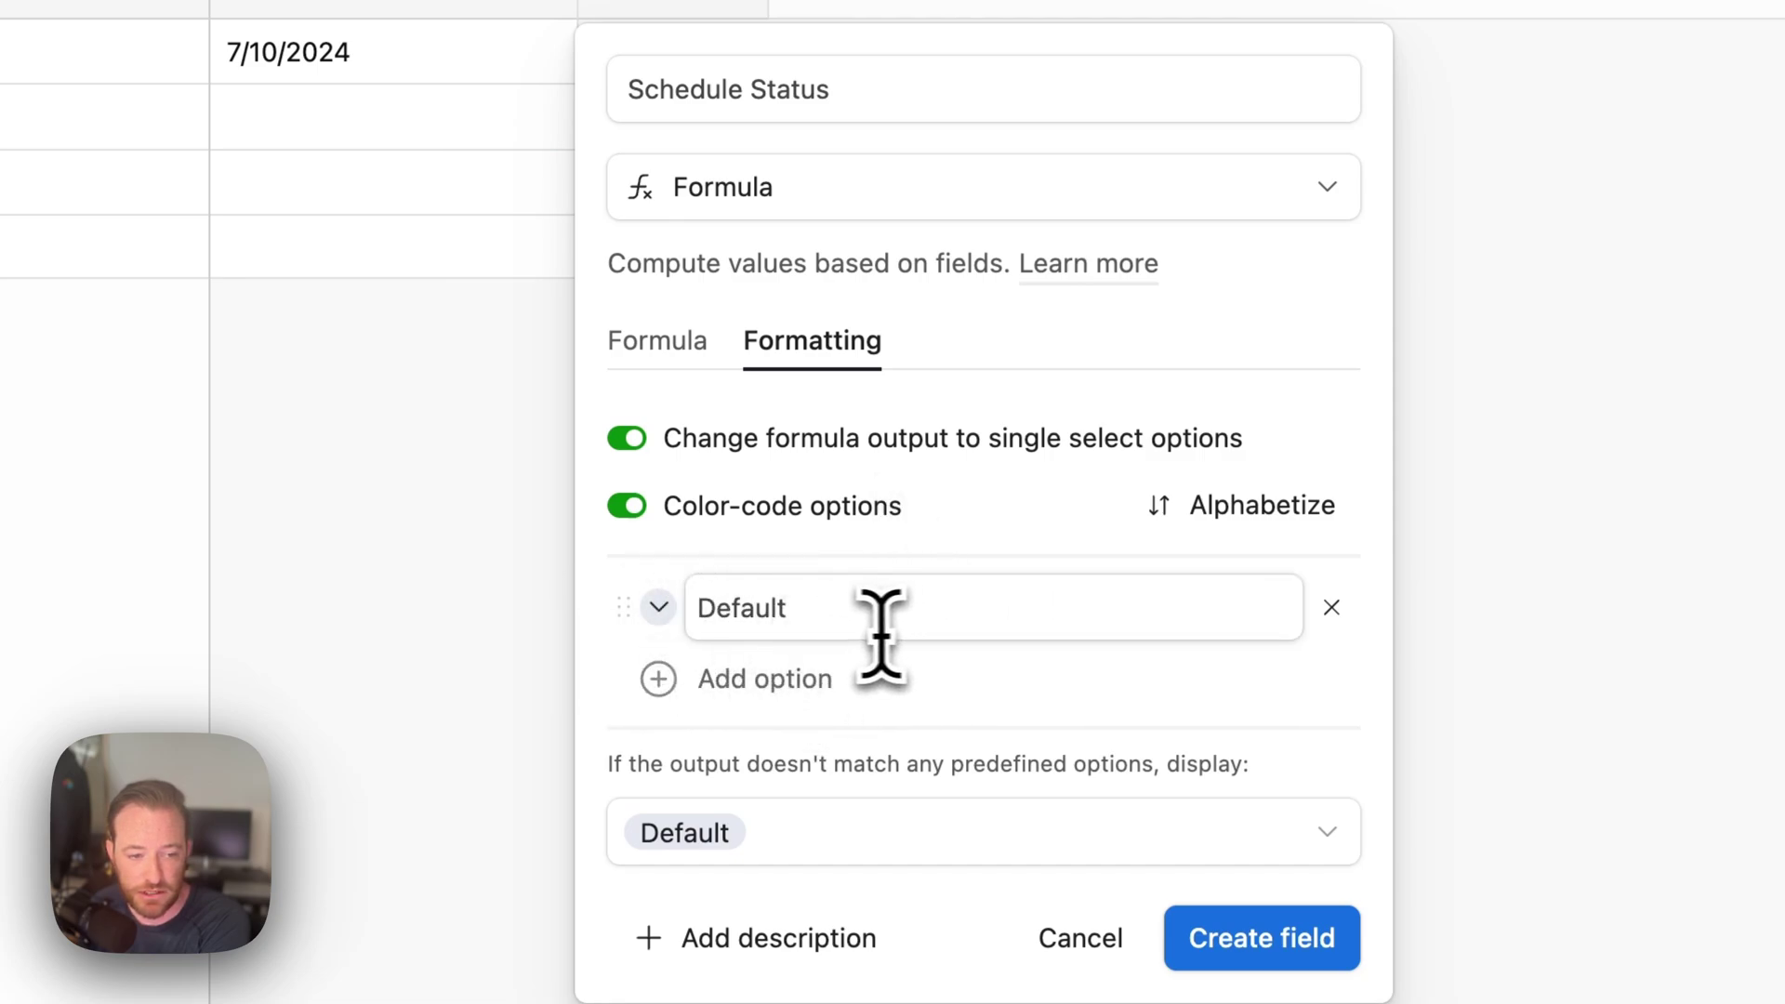
{"action": "left_click", "coordinate": [864, 606]}
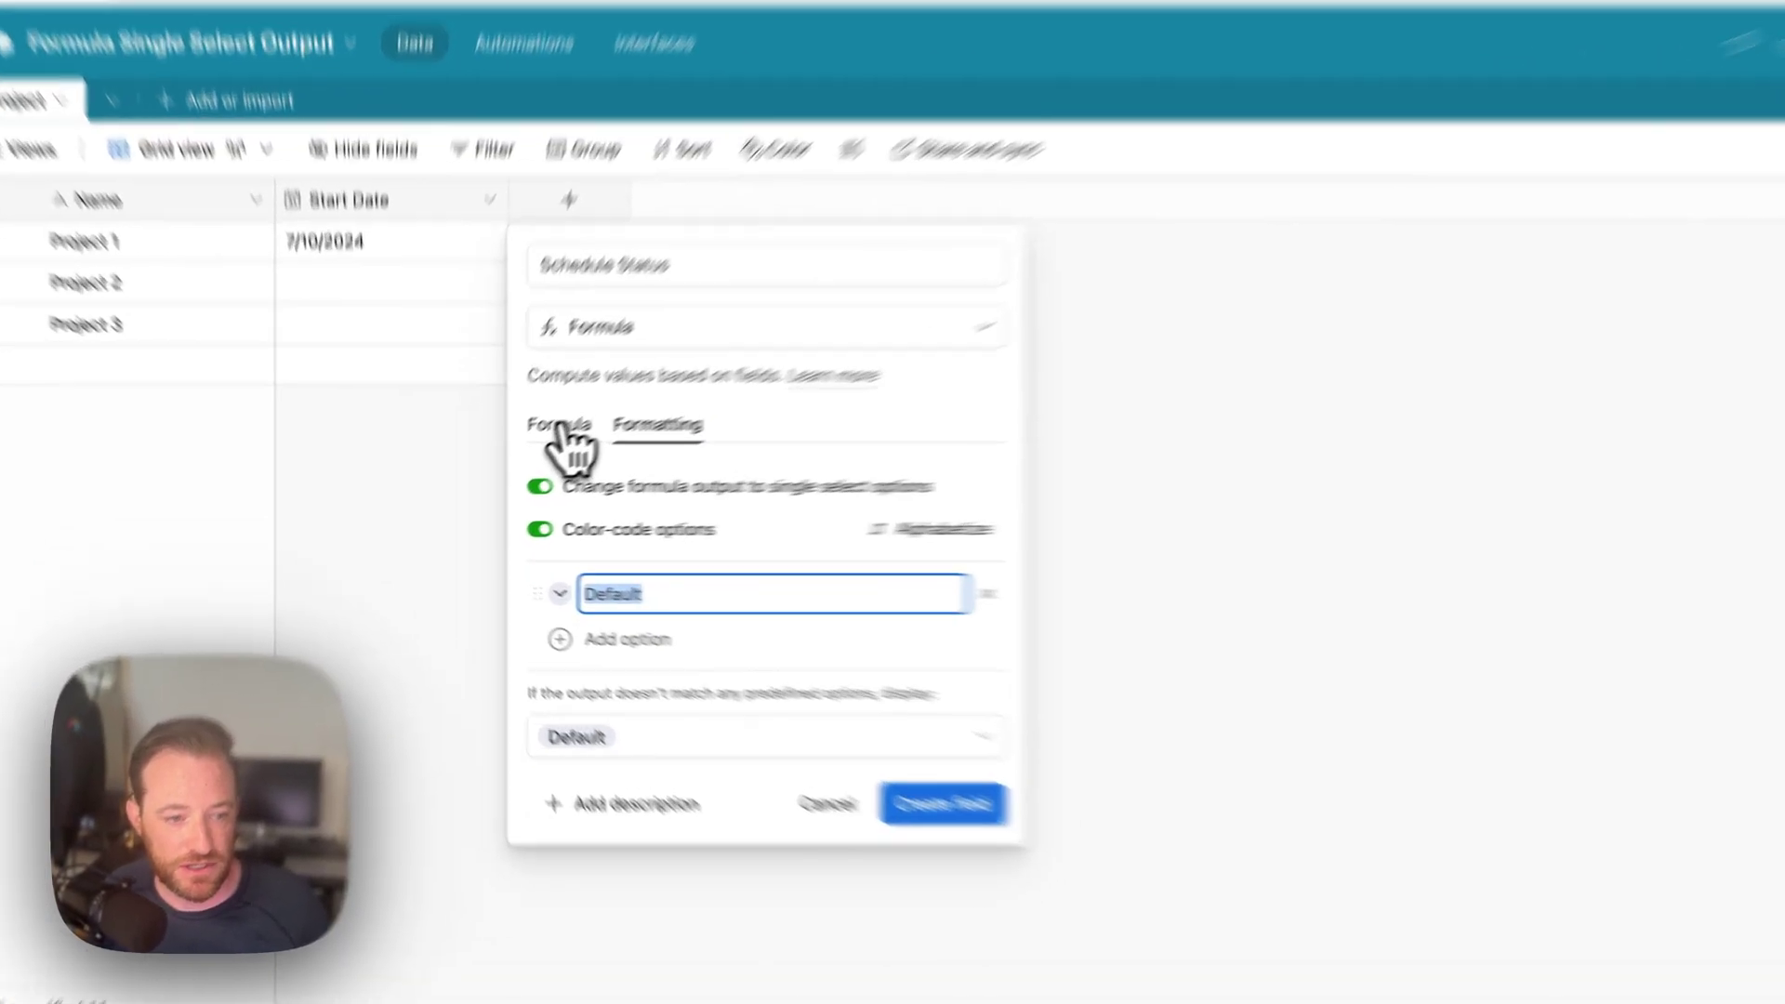
{"action": "left_click", "coordinate": [514, 455]}
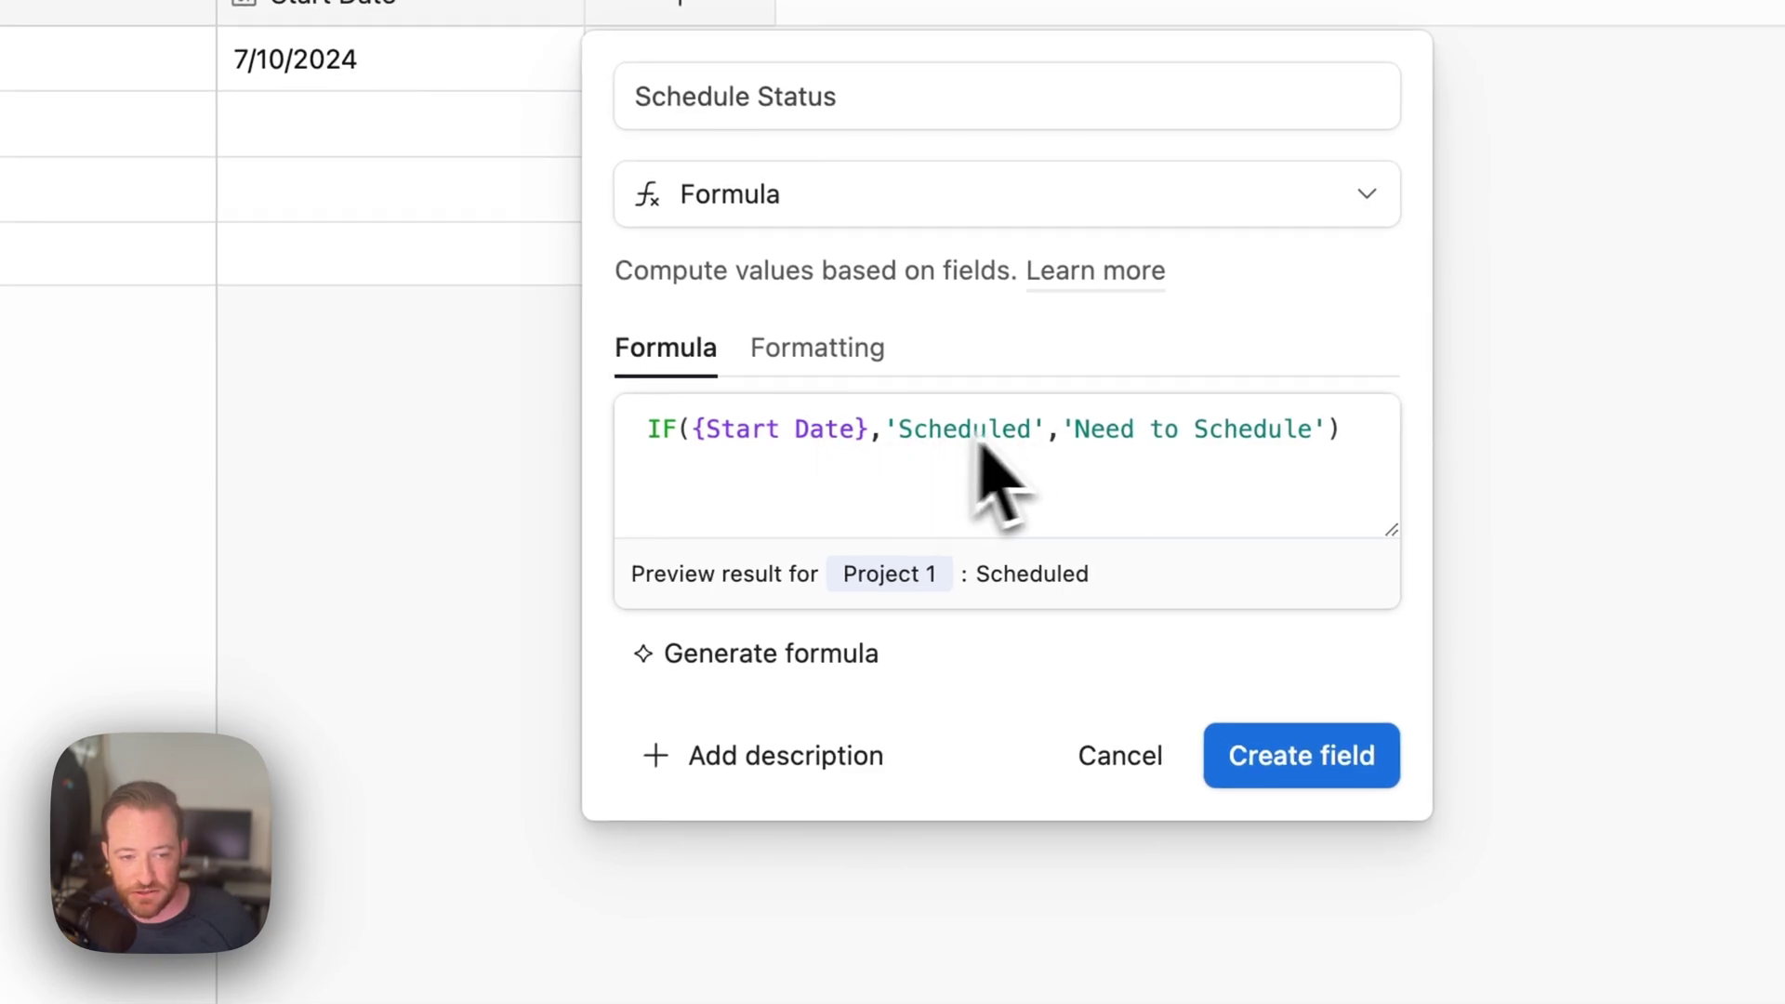
{"action": "left_click", "coordinate": [802, 352]}
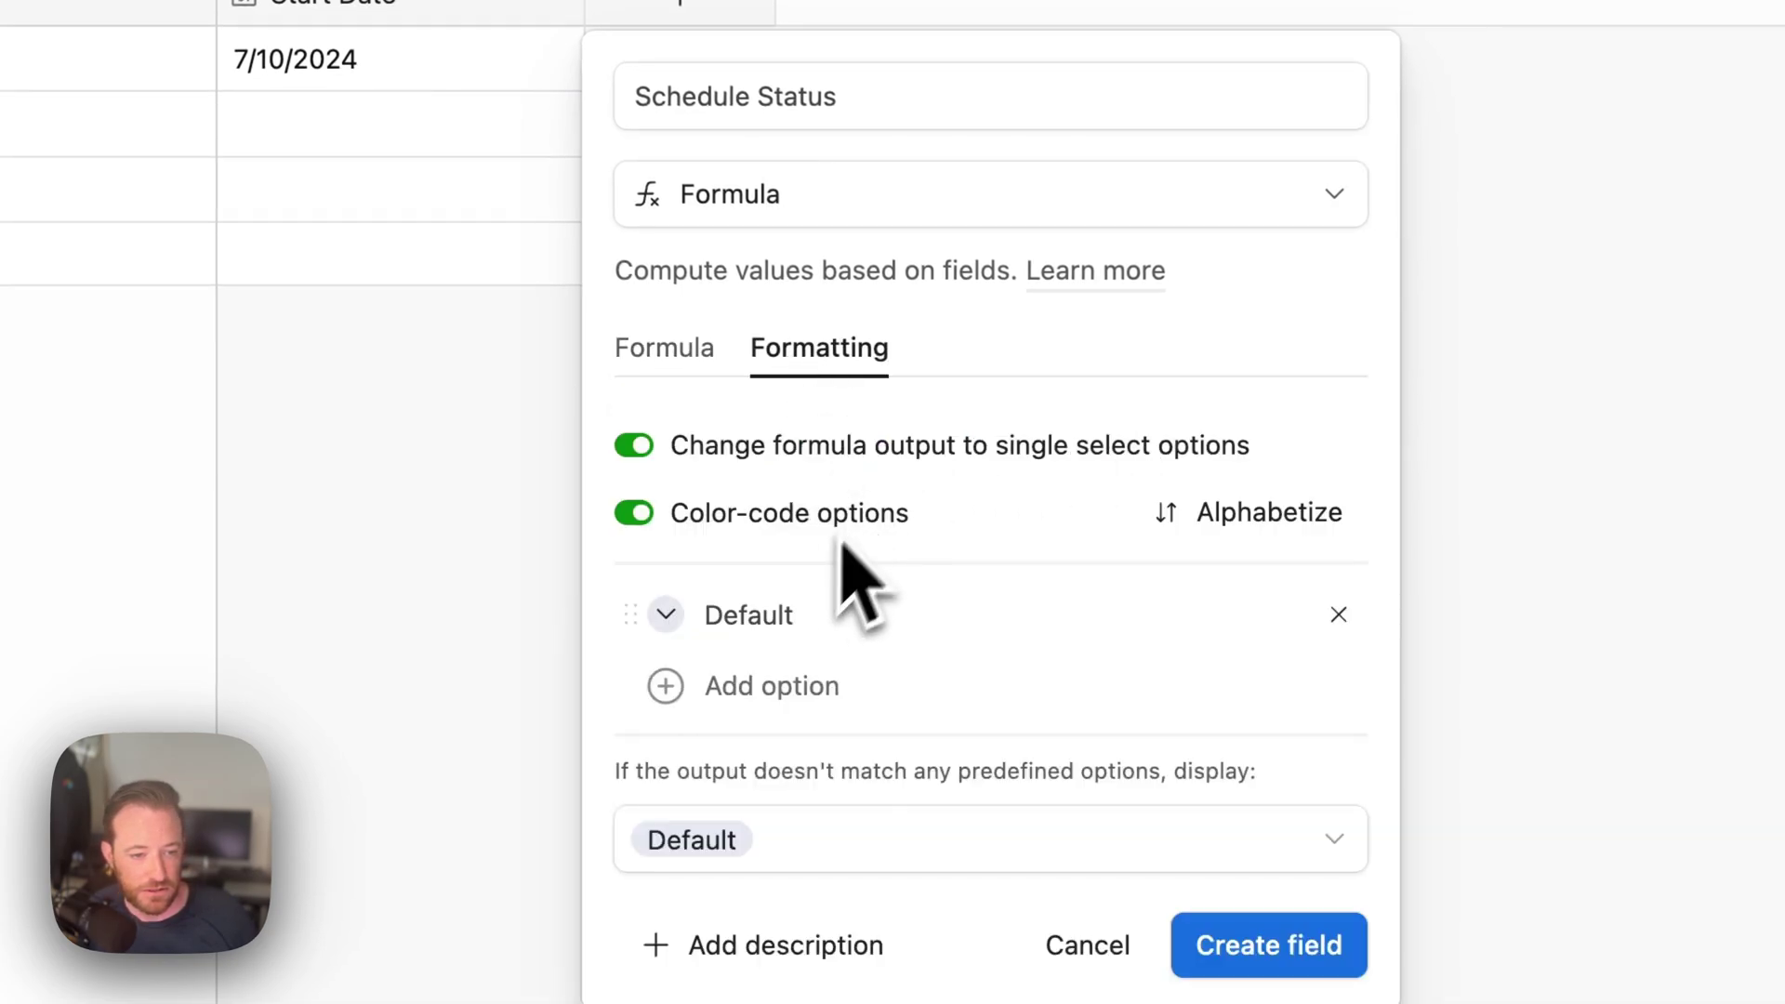
{"action": "double_click", "coordinate": [784, 615]}
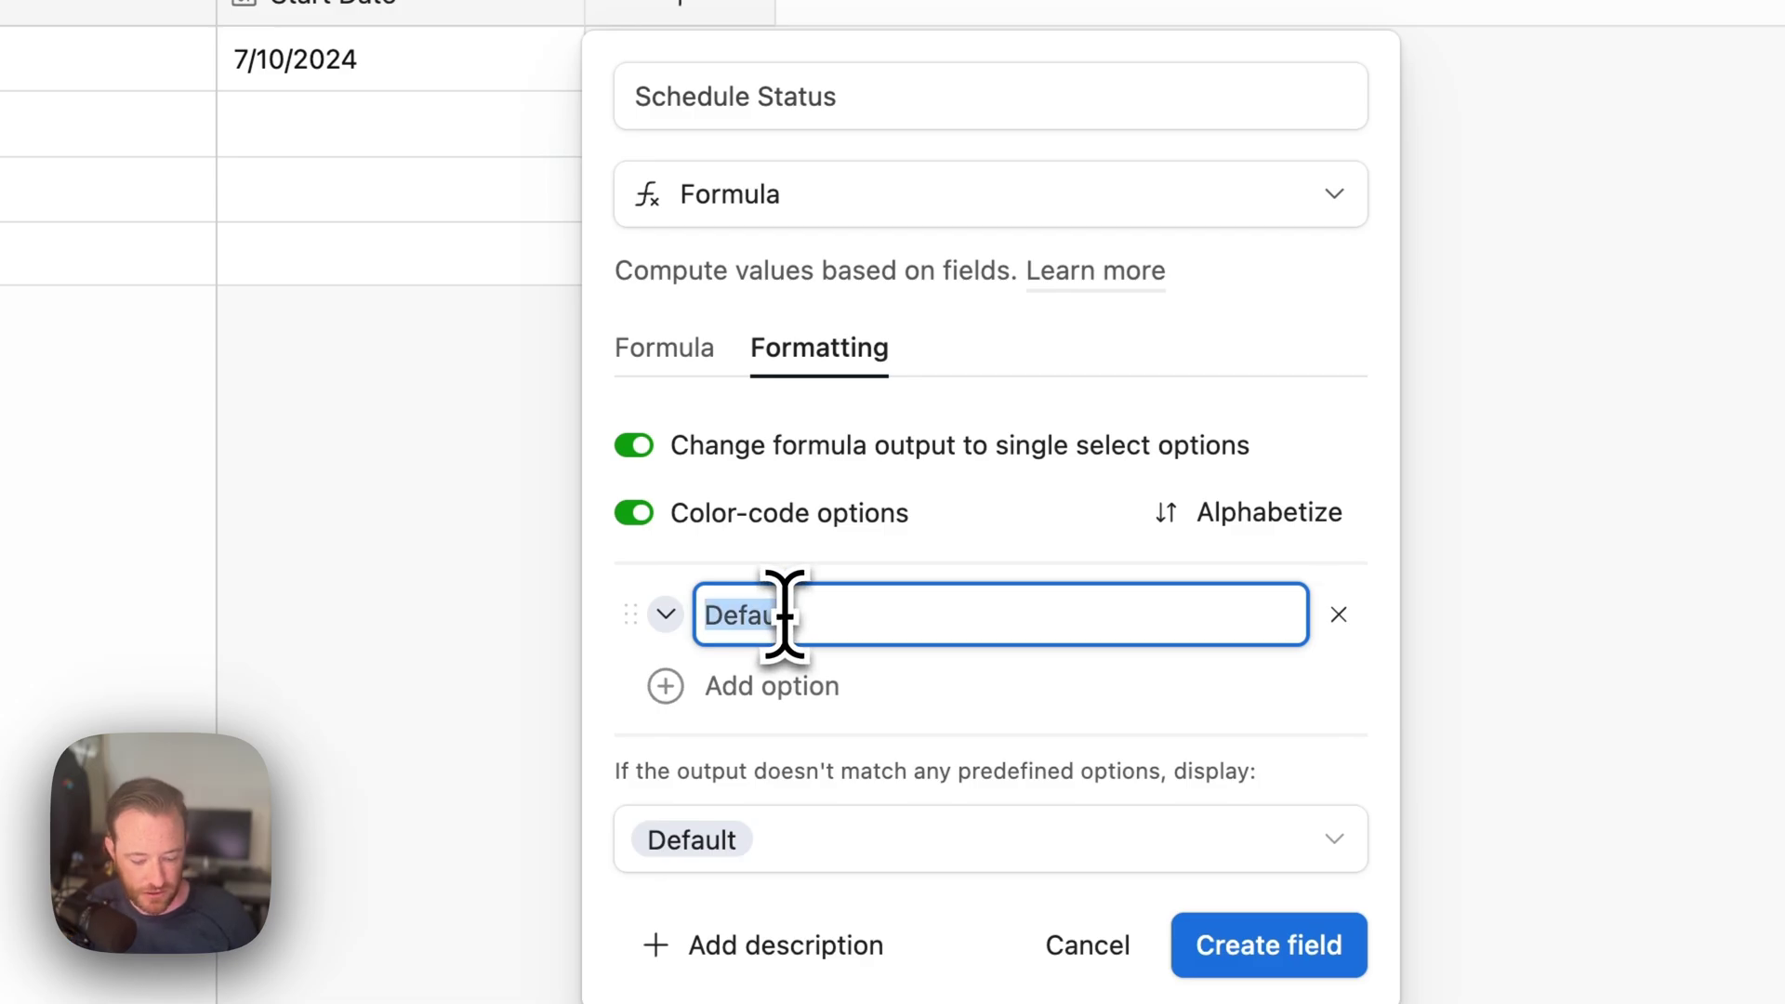
{"action": "type", "text": "Need to Schedu"}
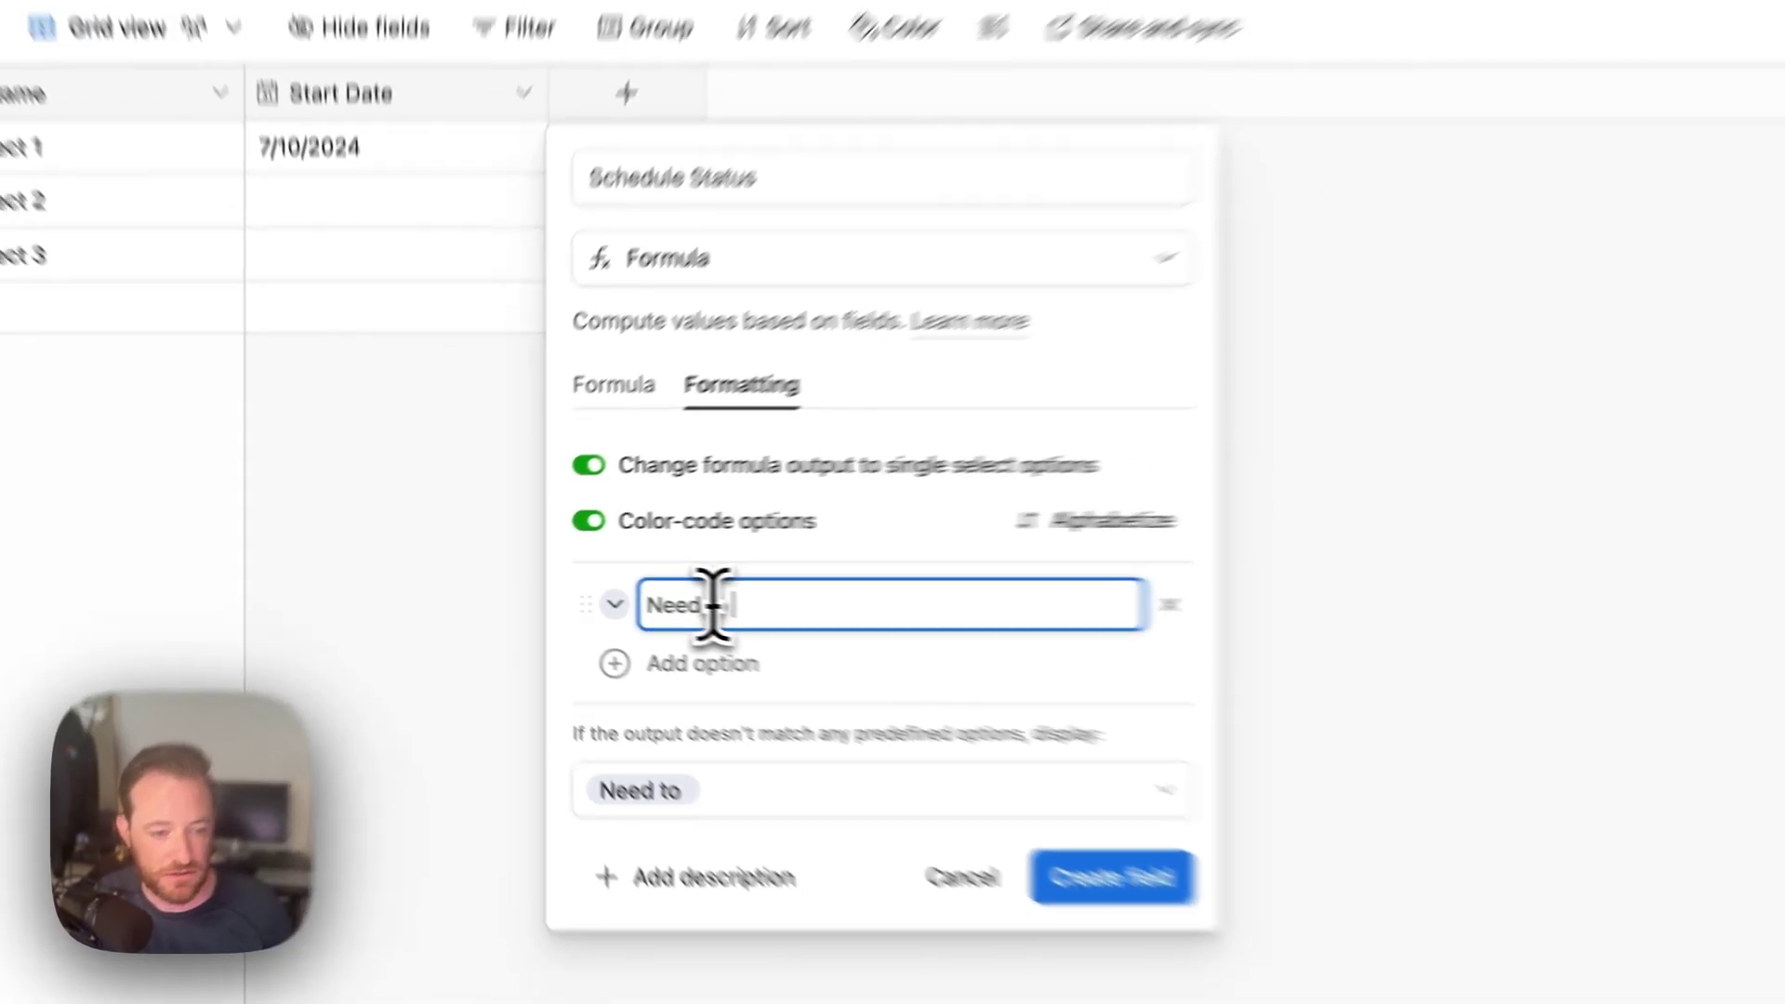
{"action": "type", "text": "le"}
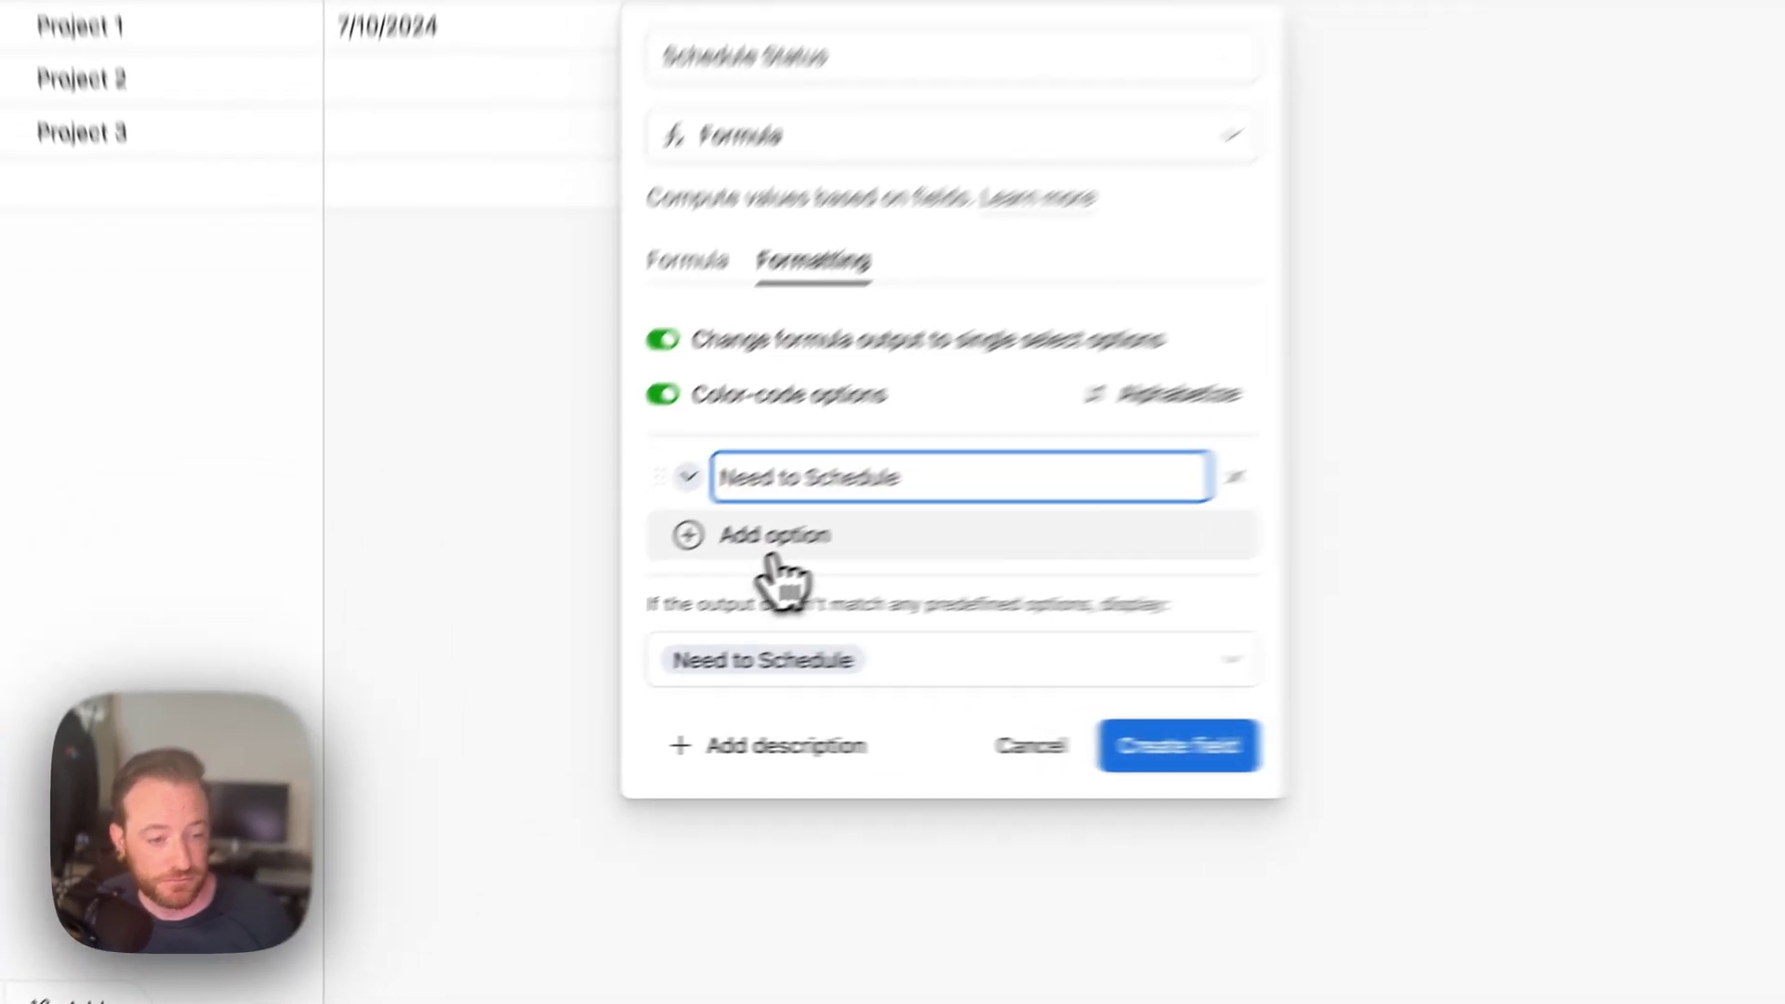
- Add a second option, Scheduled, coloured green
{"action": "left_click", "coordinate": [570, 624]}
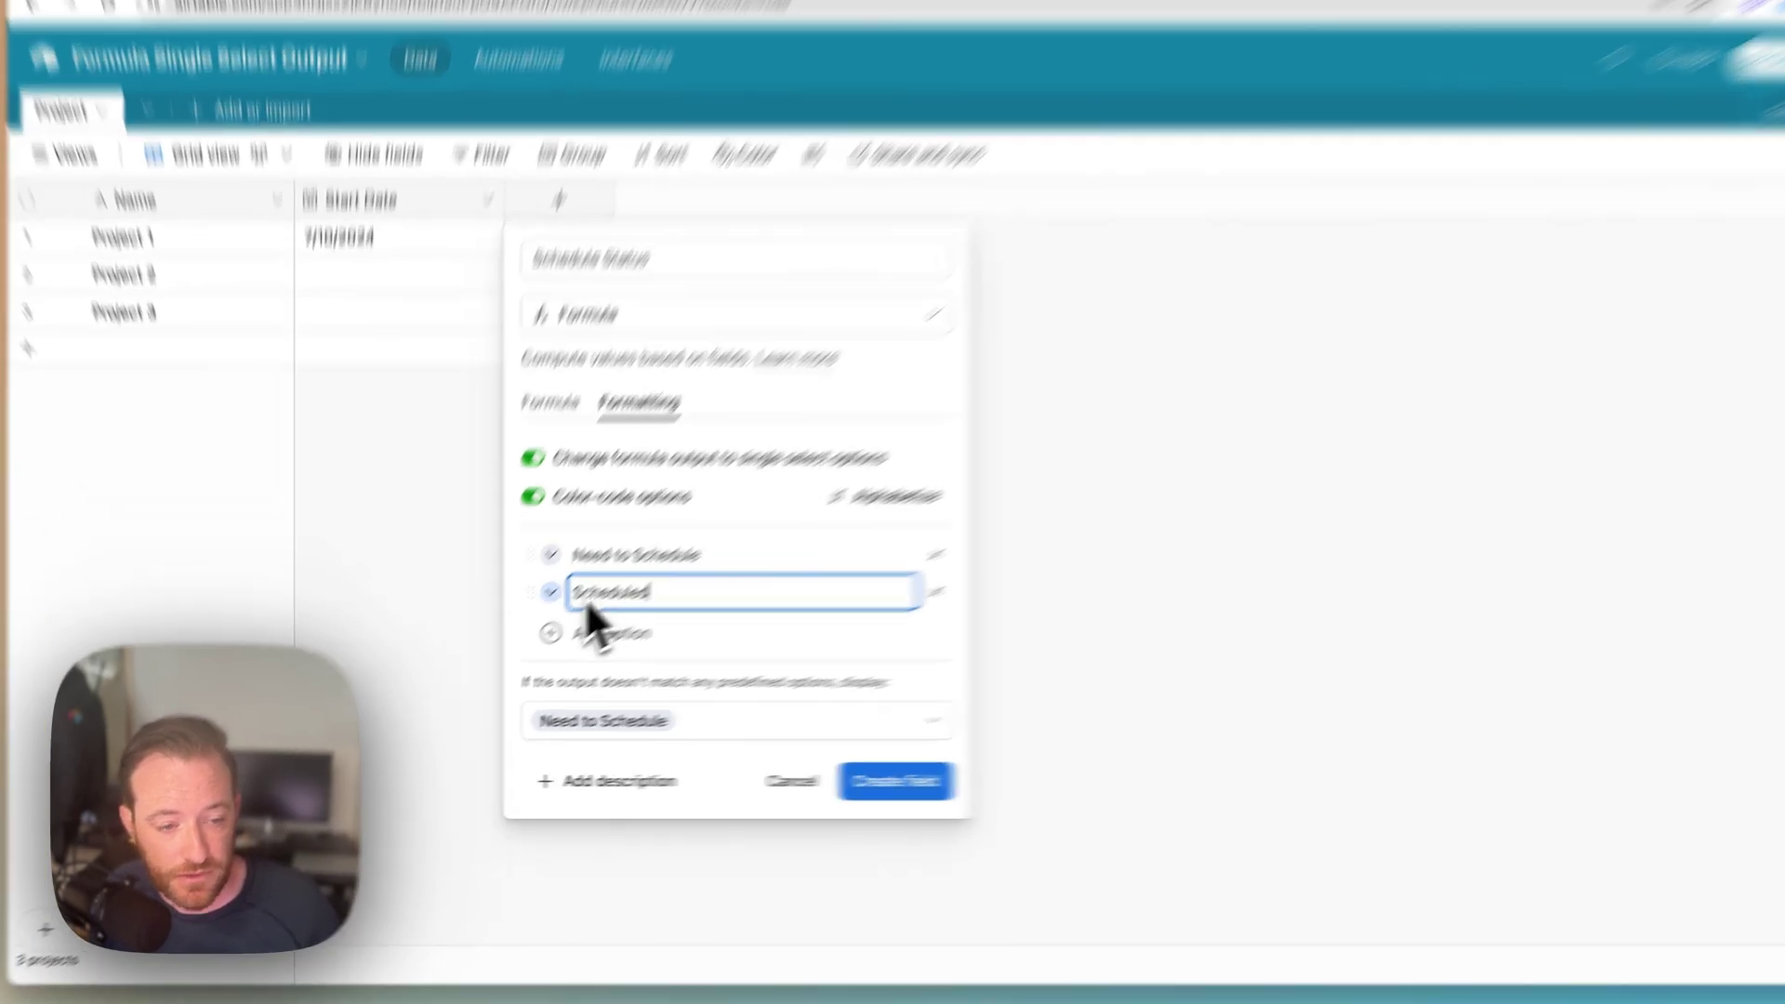
{"action": "left_click", "coordinate": [521, 619]}
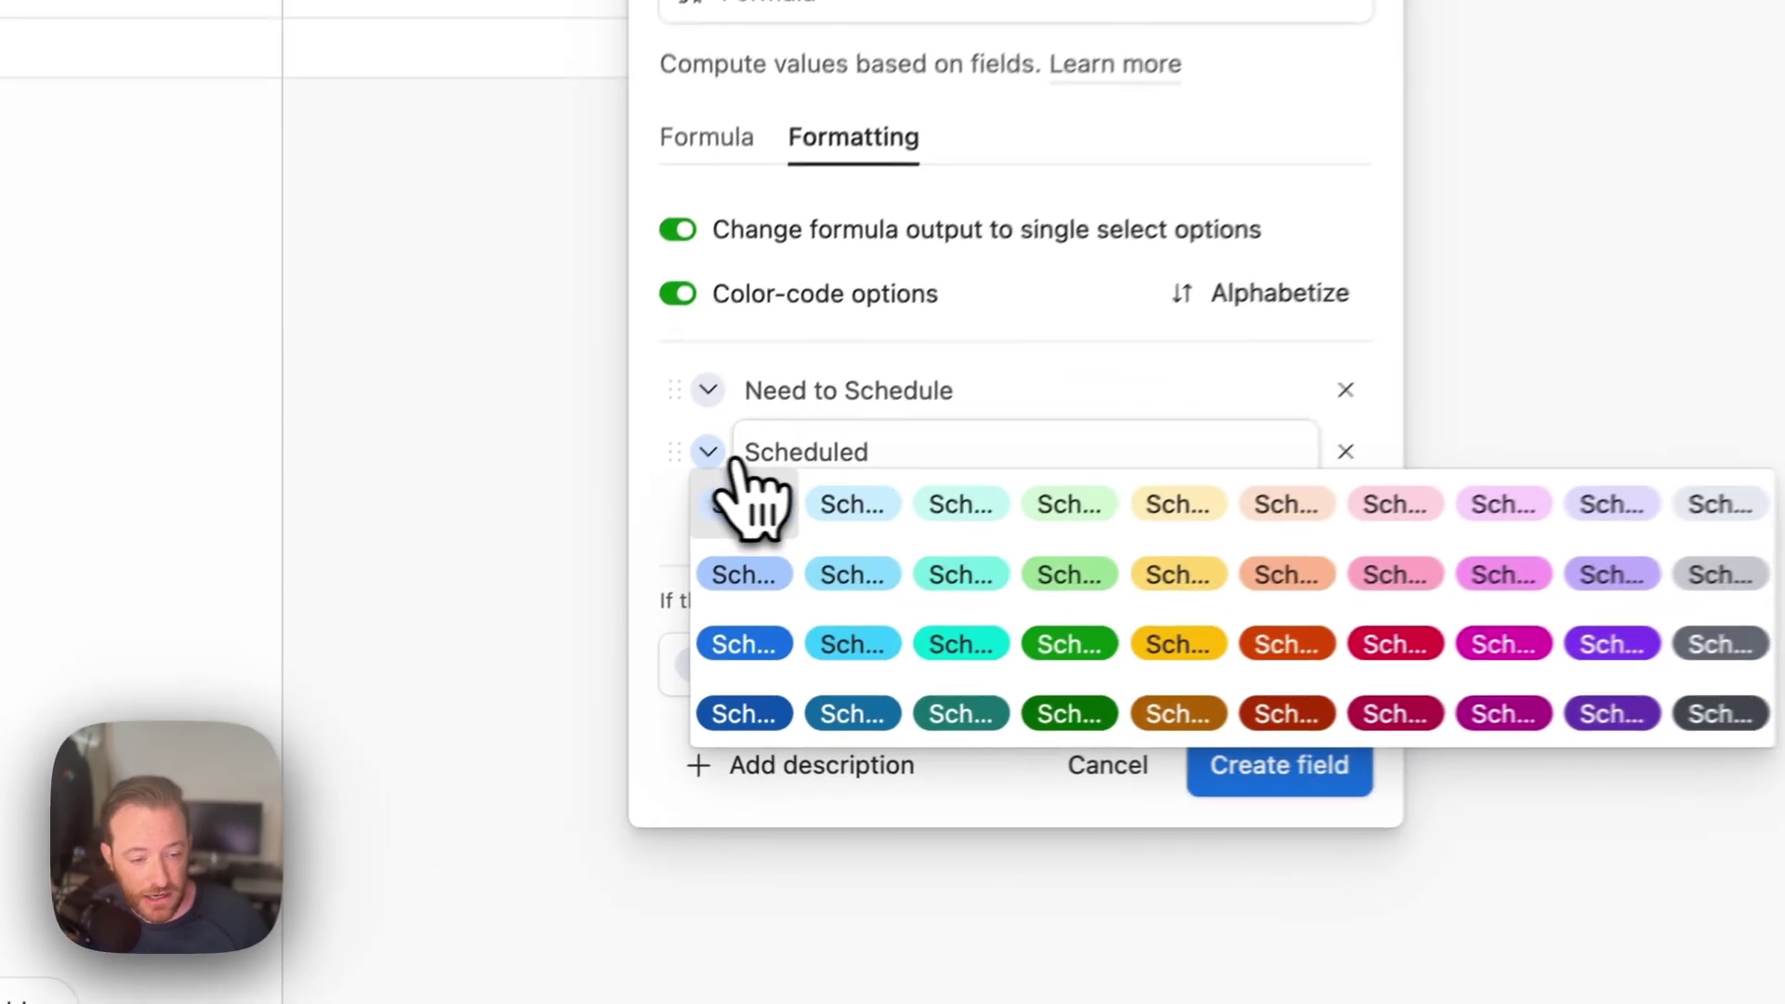
{"action": "left_click", "coordinate": [708, 717]}
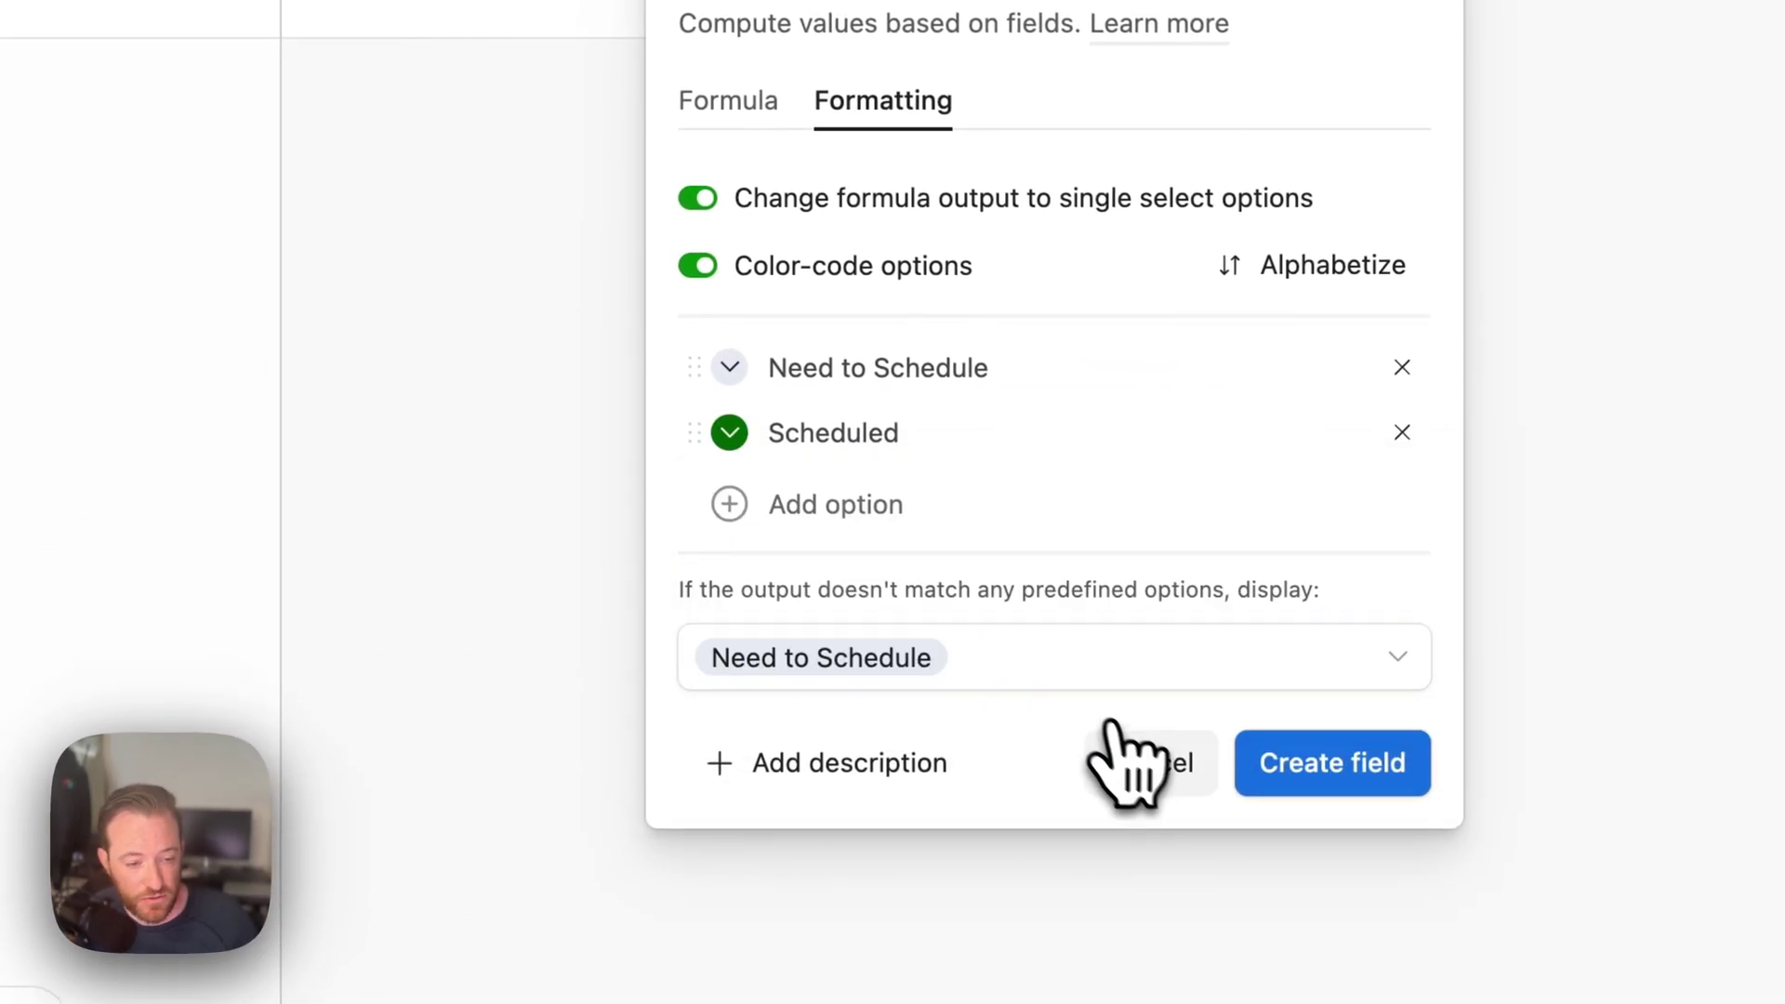
{"action": "left_click", "coordinate": [940, 372]}
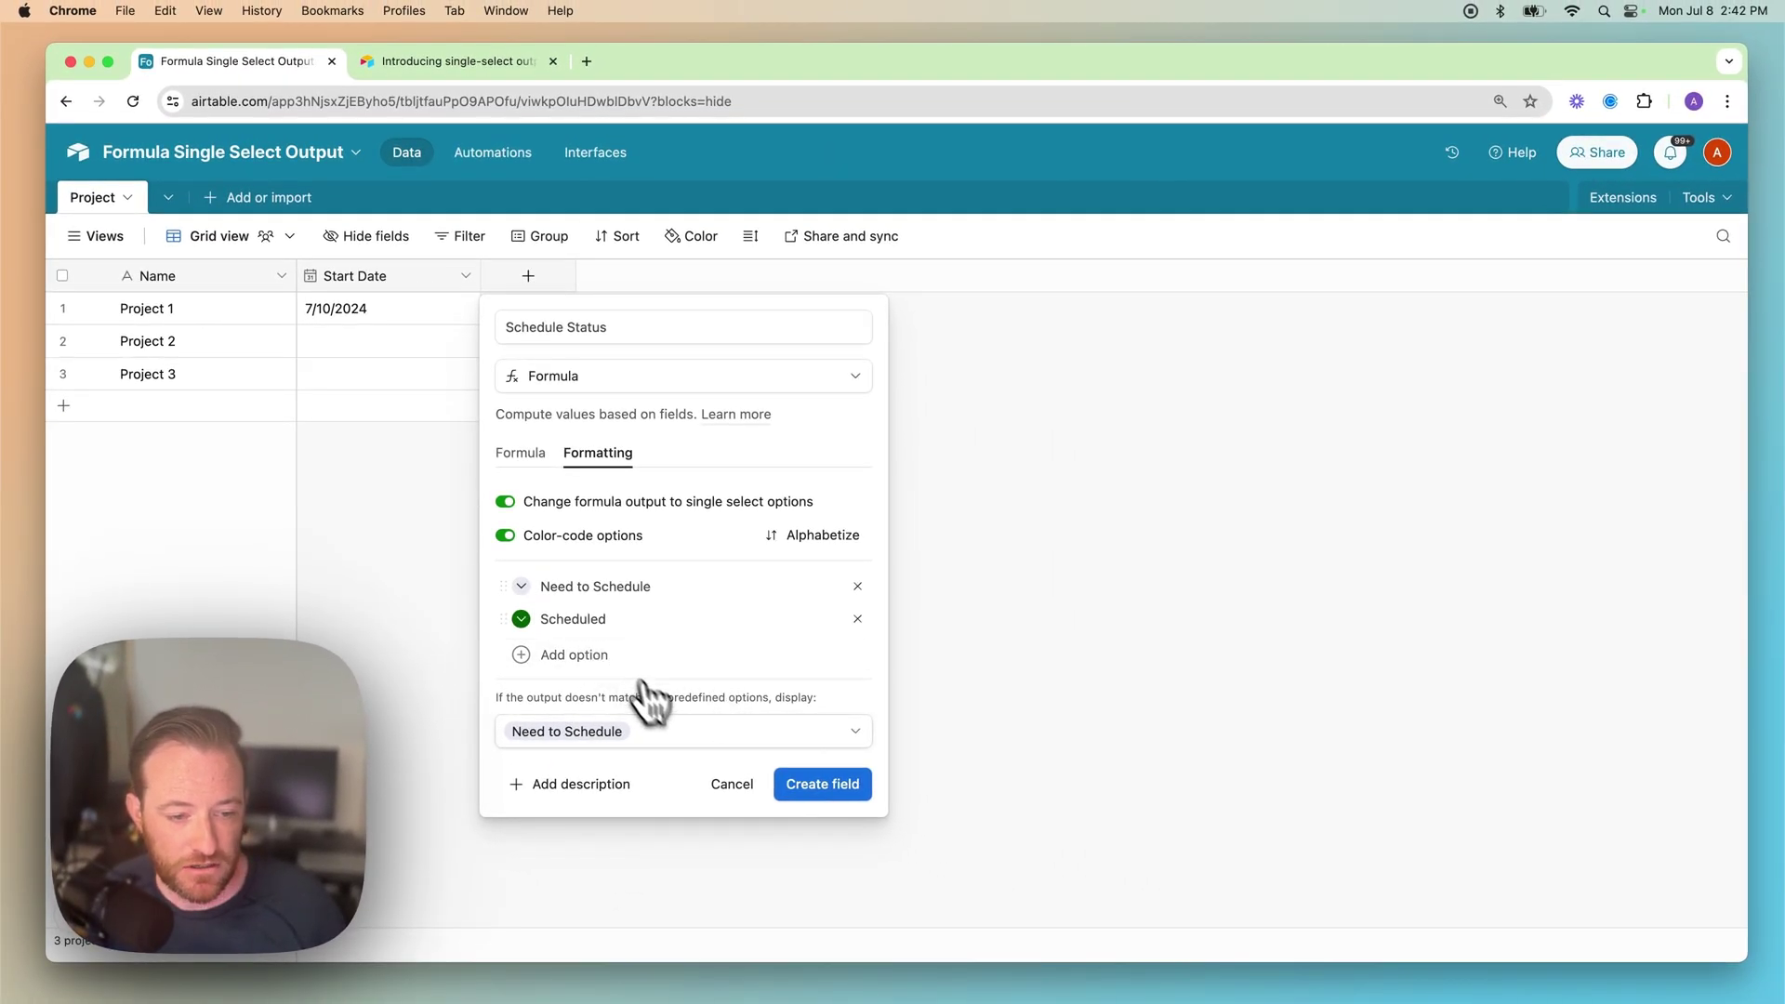
- Set Need to Schedule as the fallback and create the Schedule Status field
{"action": "left_click", "coordinate": [651, 732]}
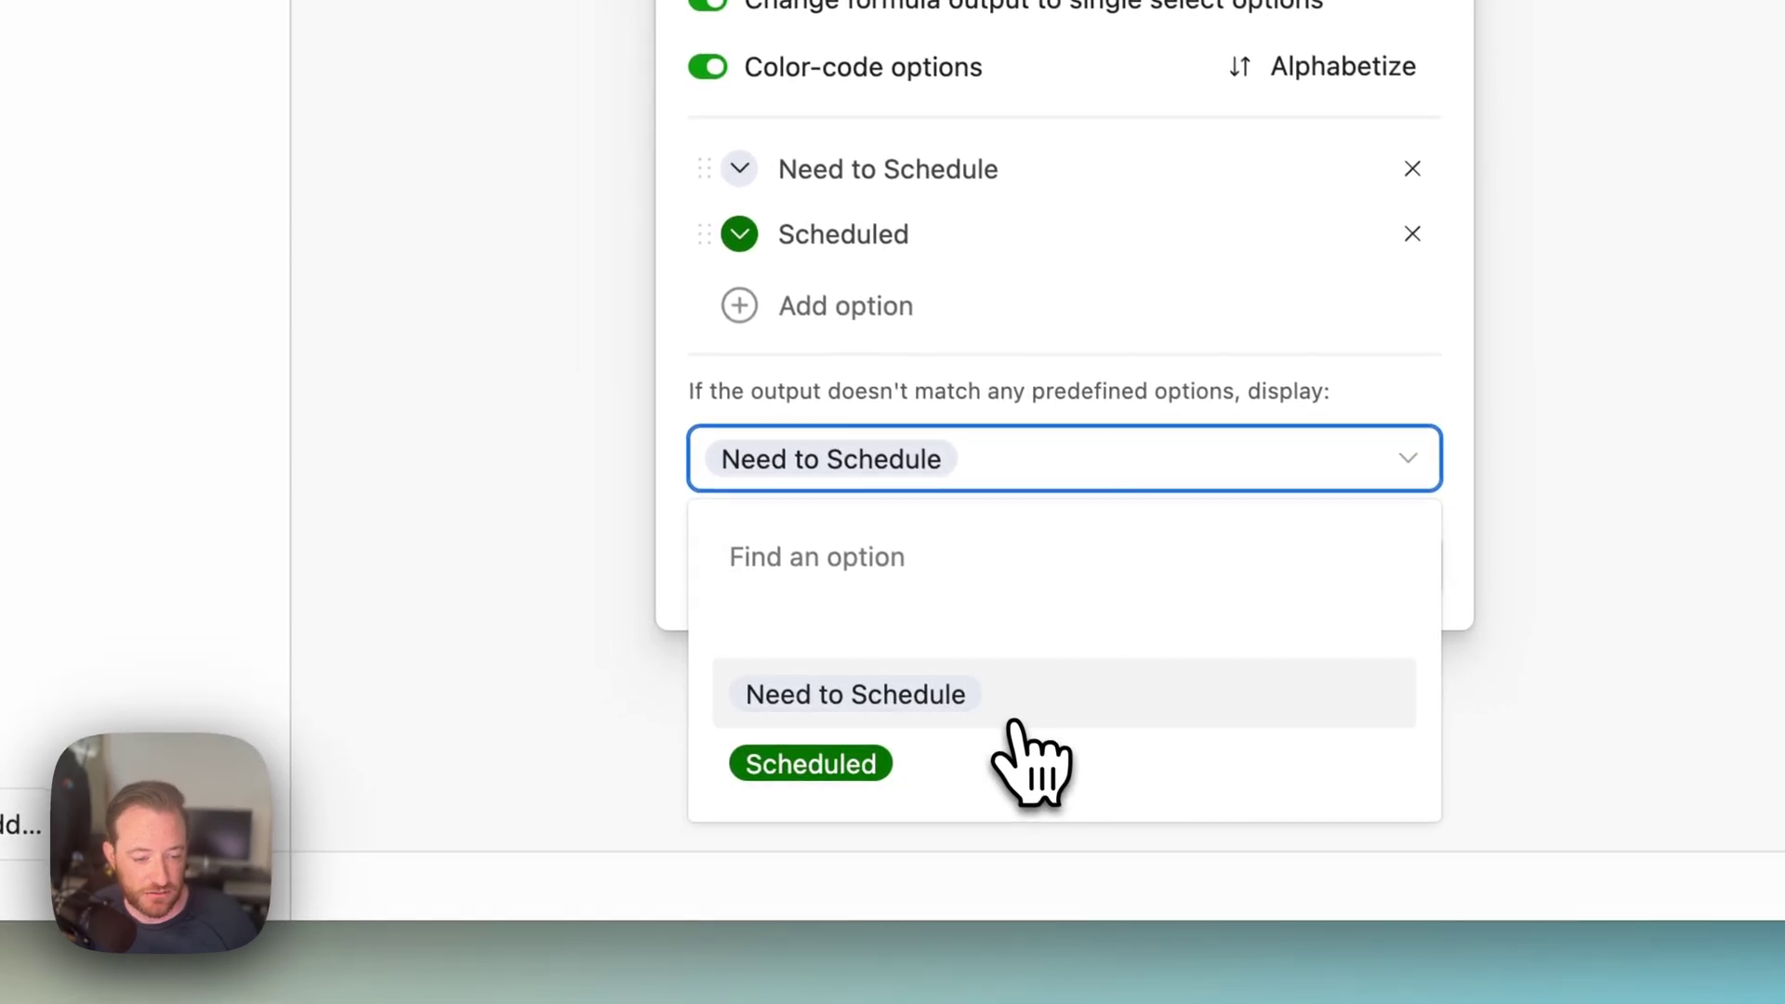
{"action": "left_click", "coordinate": [1029, 741]}
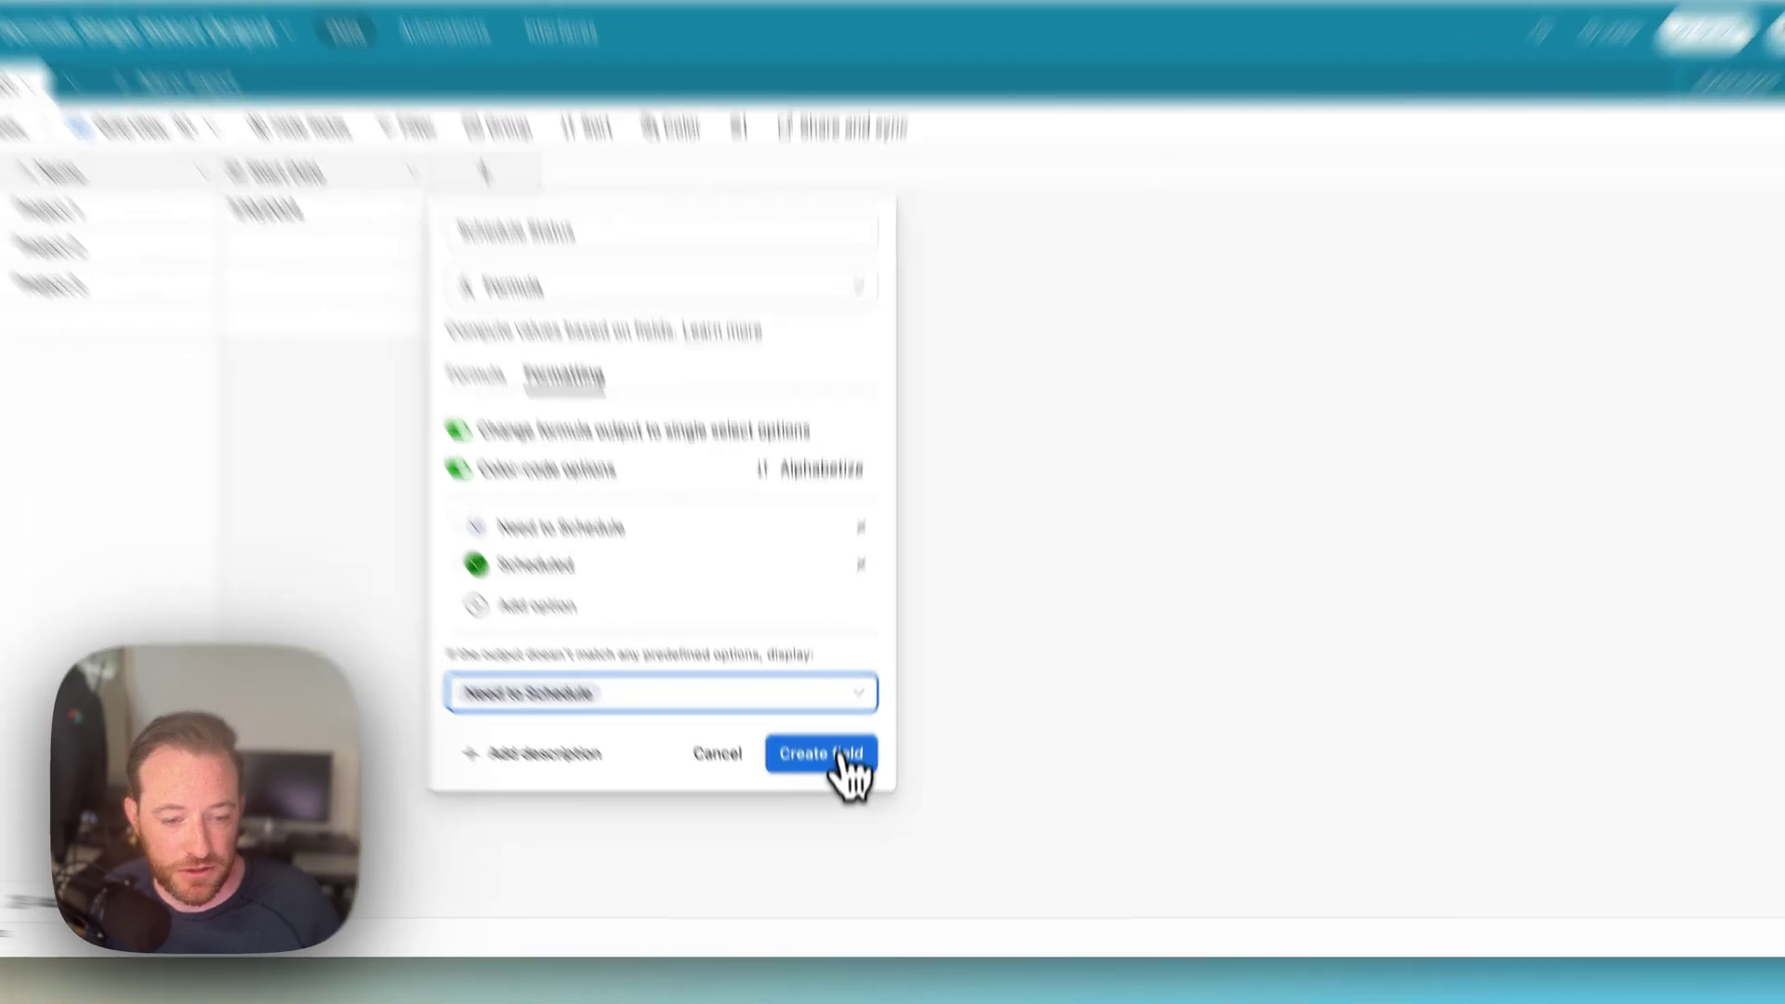
{"action": "left_click", "coordinate": [833, 784]}
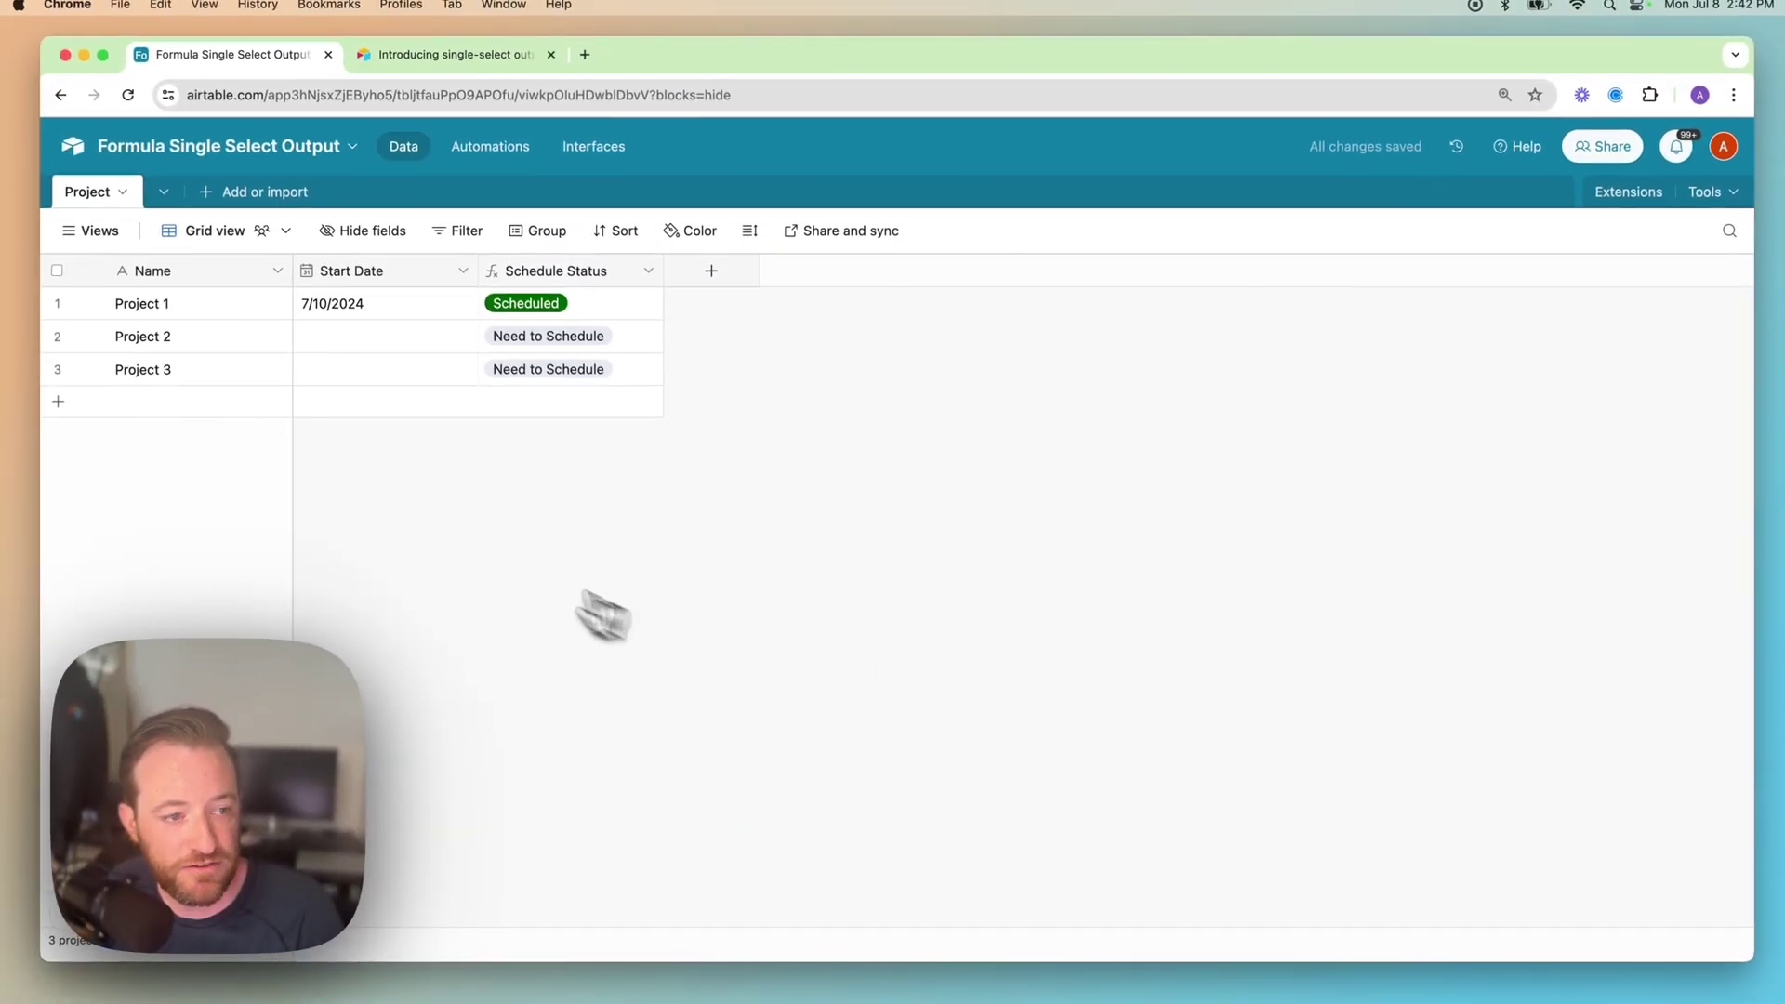
{"action": "left_click", "coordinate": [362, 342]}
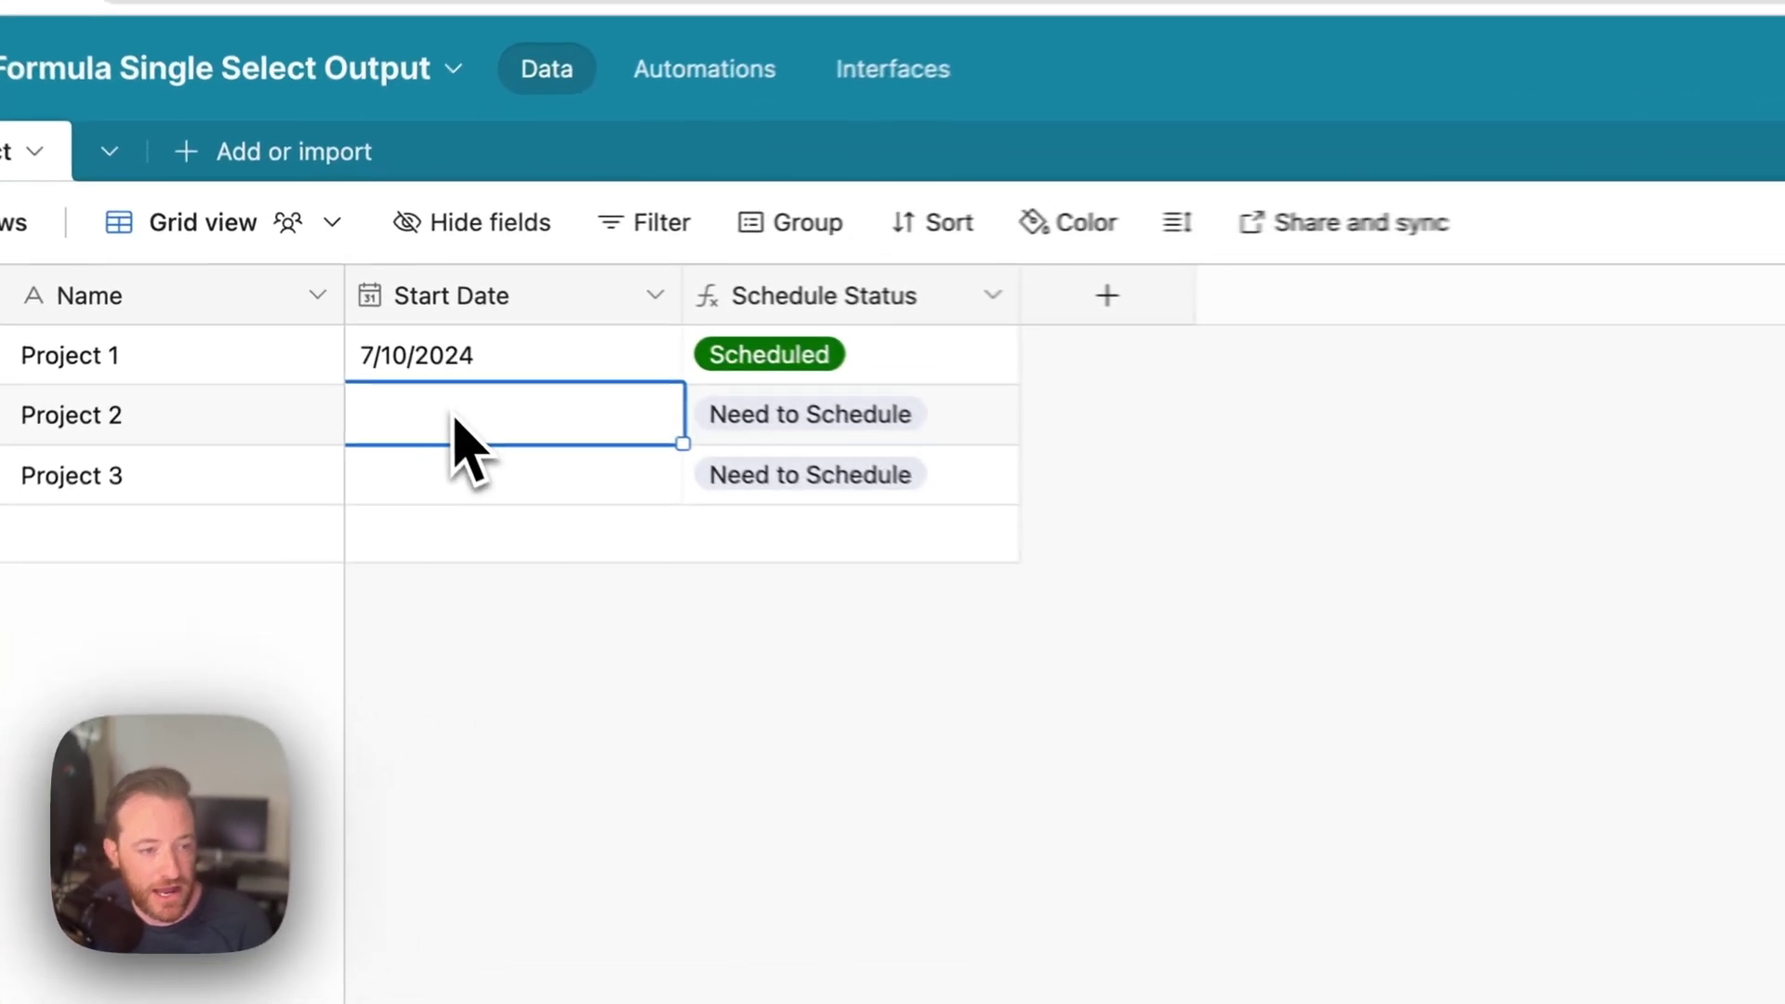
{"action": "left_click", "coordinate": [359, 342]}
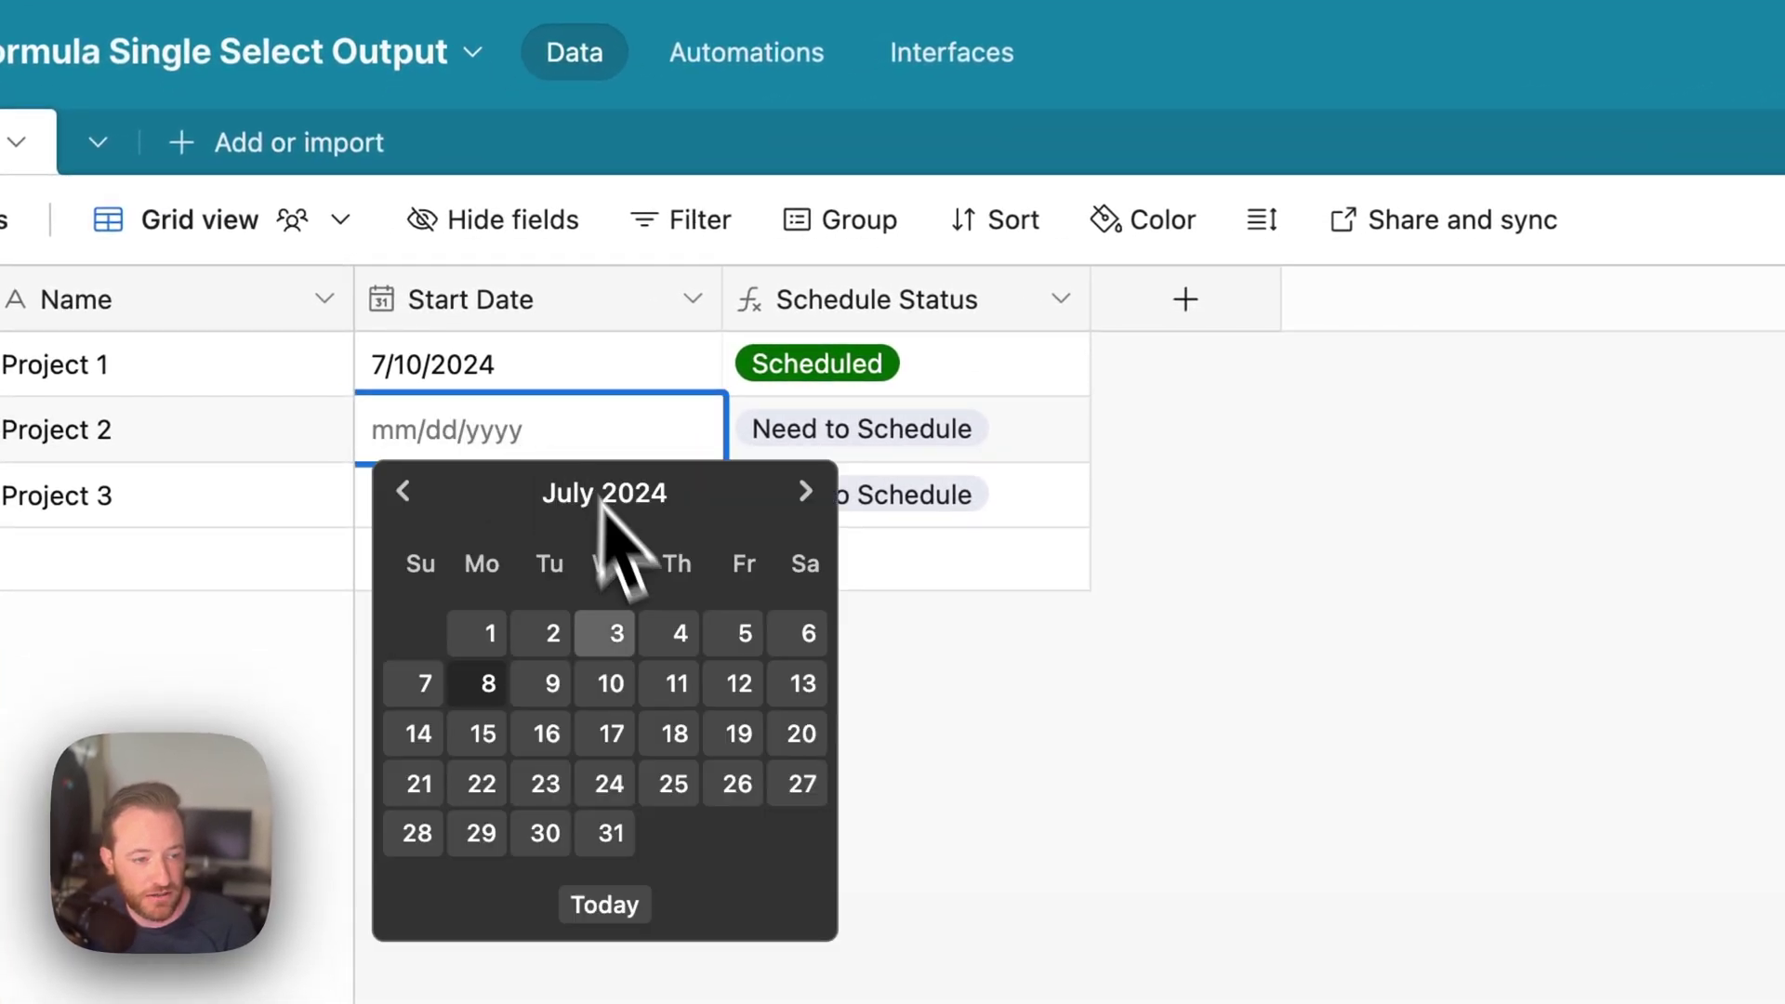
{"action": "left_click", "coordinate": [613, 687]}
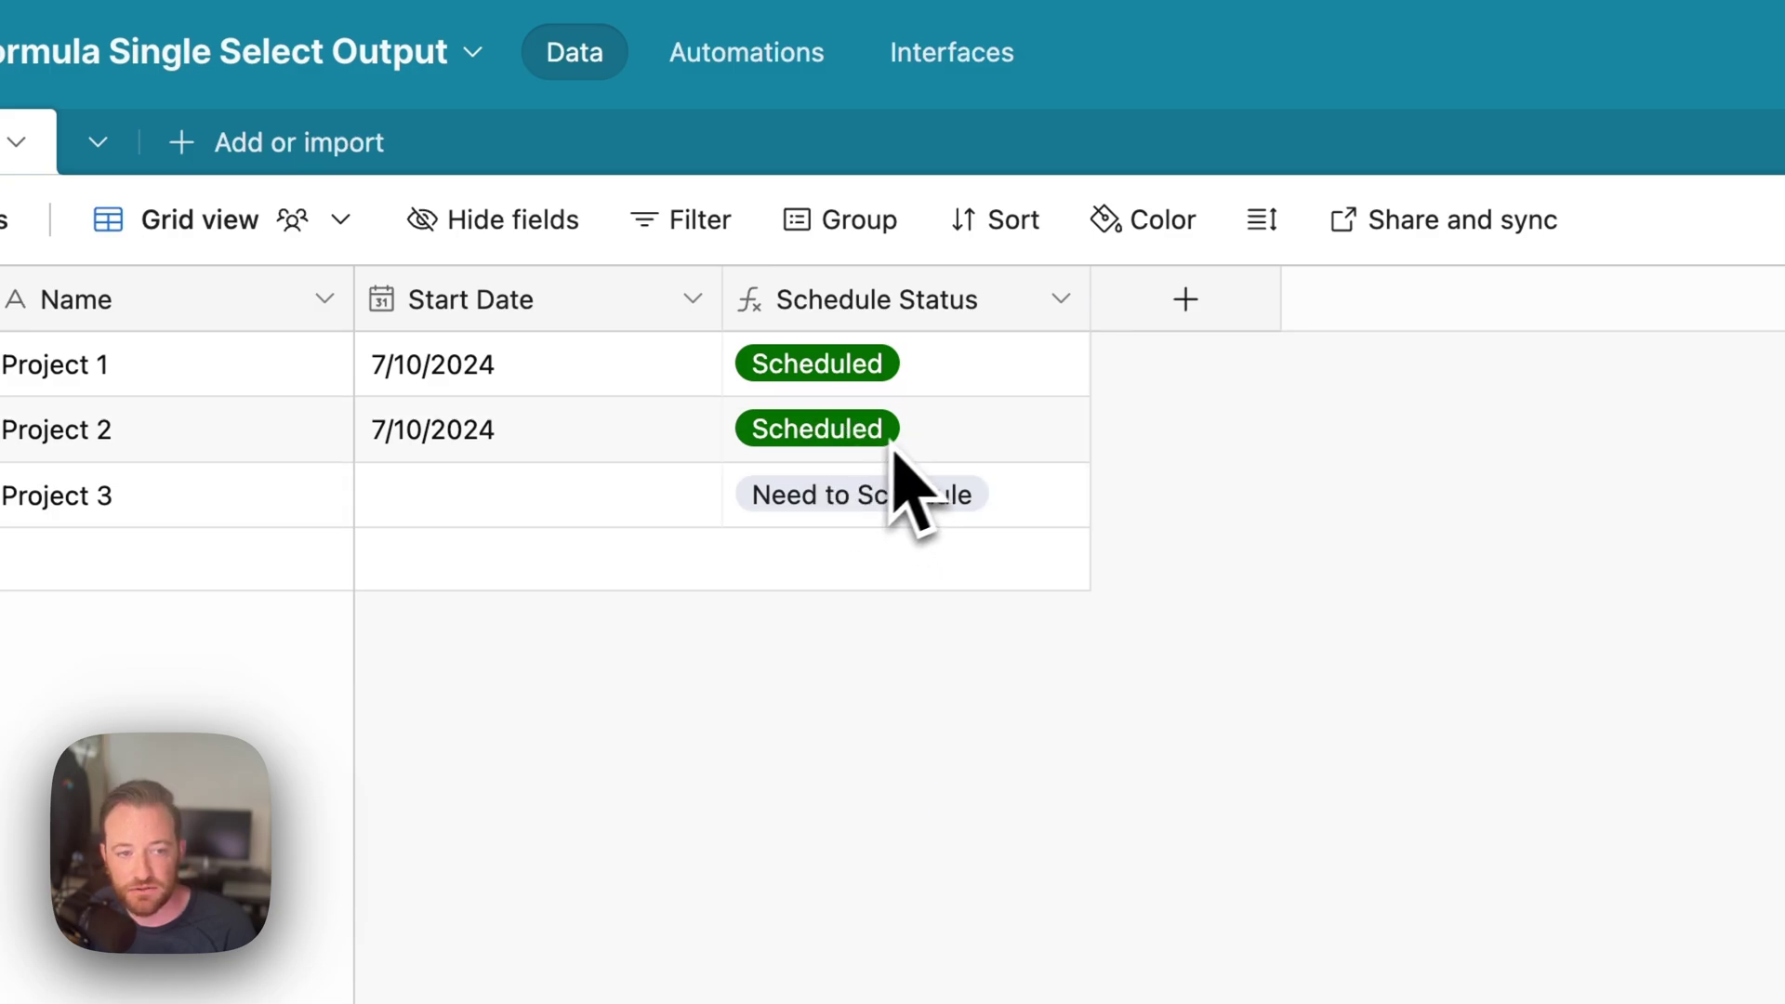
{"action": "double_click", "coordinate": [583, 431]}
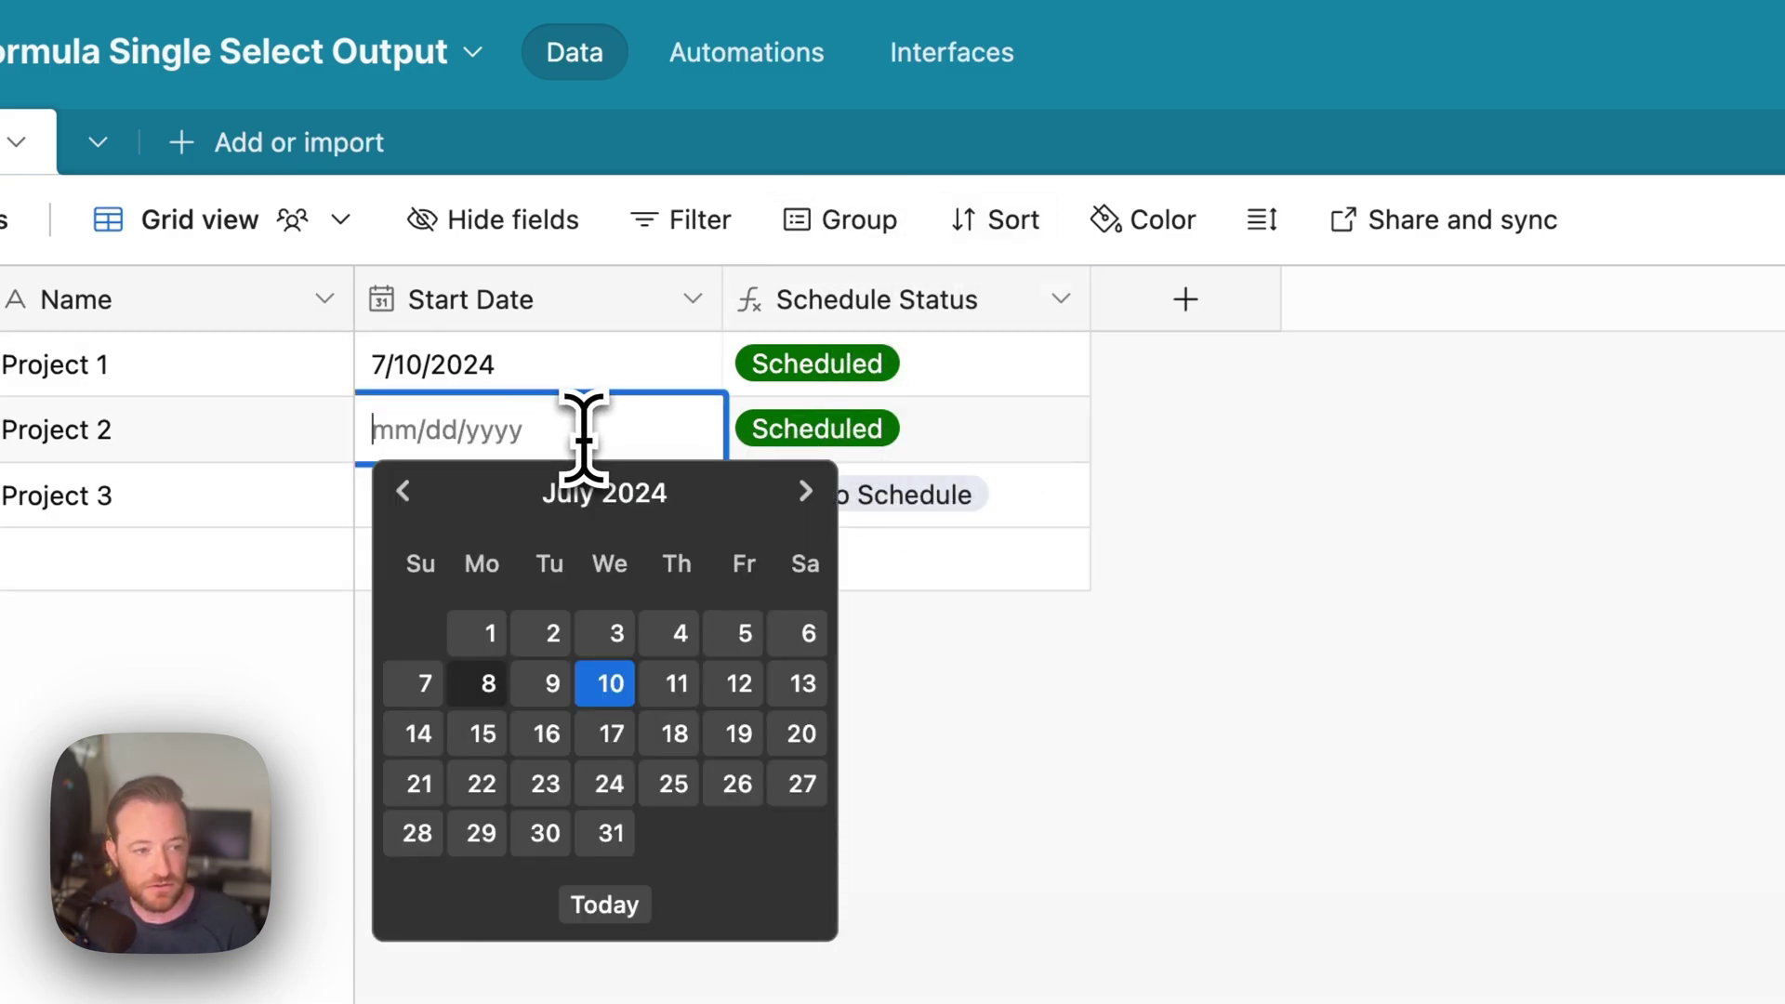
{"action": "left_click", "coordinate": [1566, 745]}
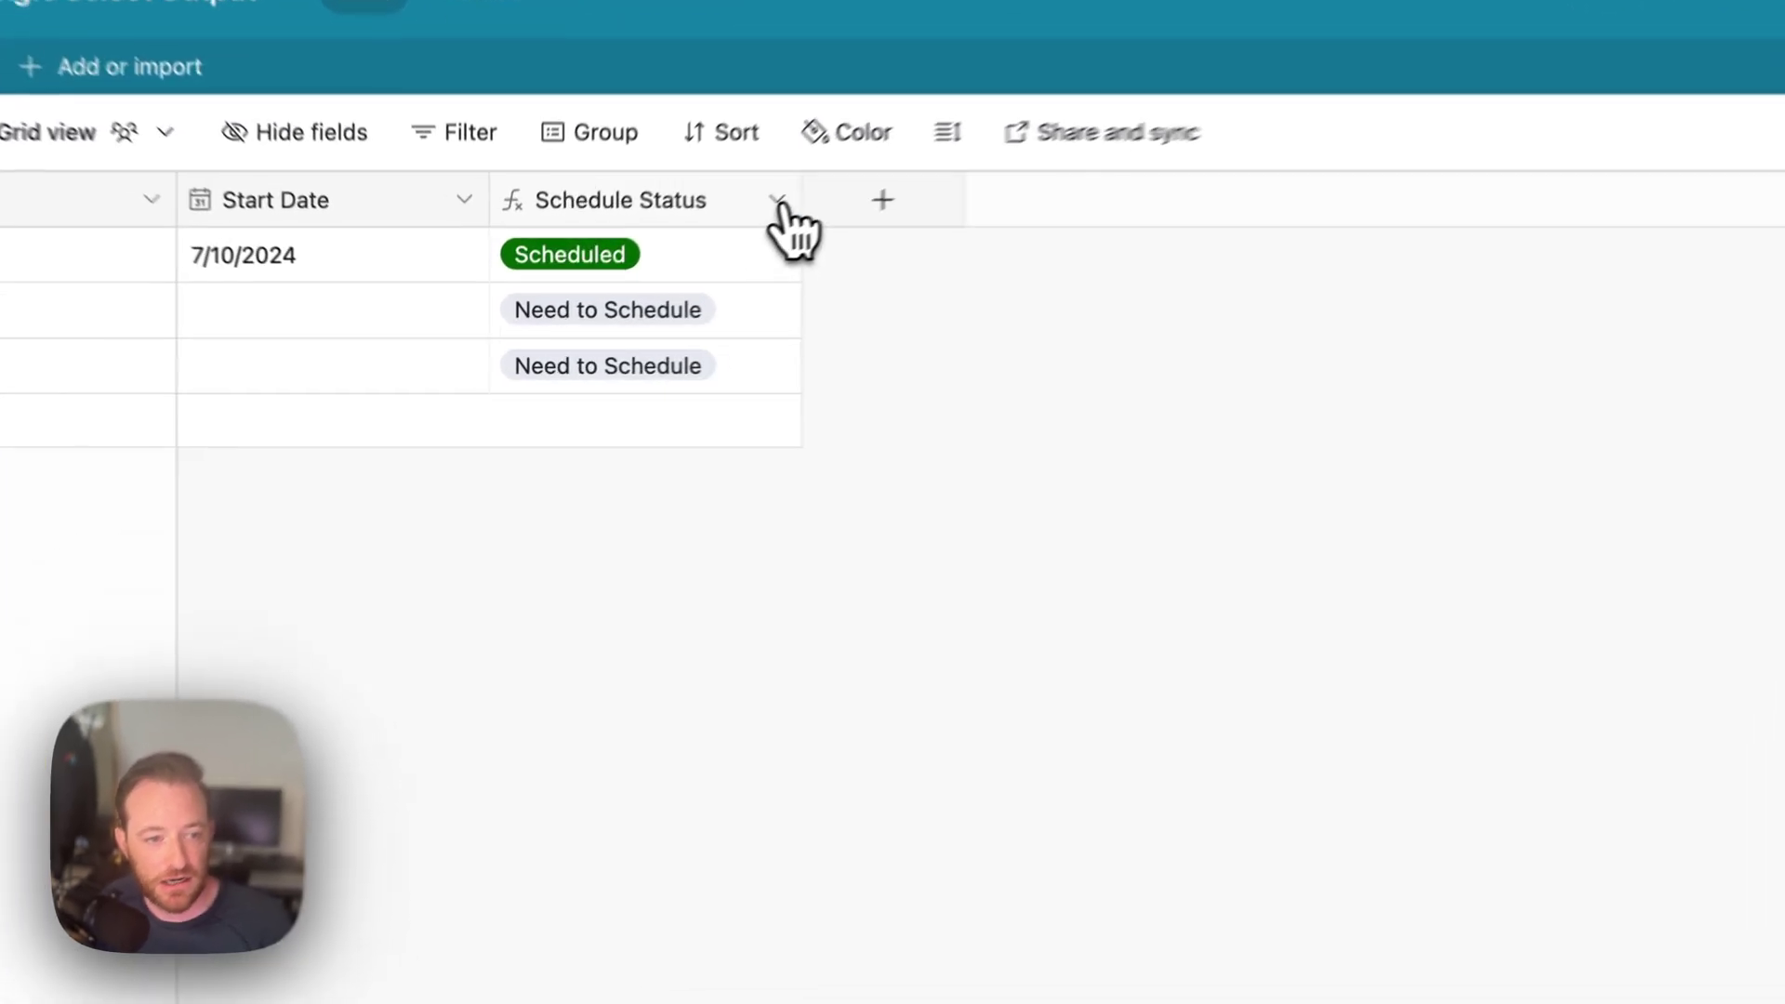
- Turn off colour-coding and single-select output on Schedule Status and save it
{"action": "left_click", "coordinate": [650, 275]}
{"action": "left_click", "coordinate": [811, 261]}
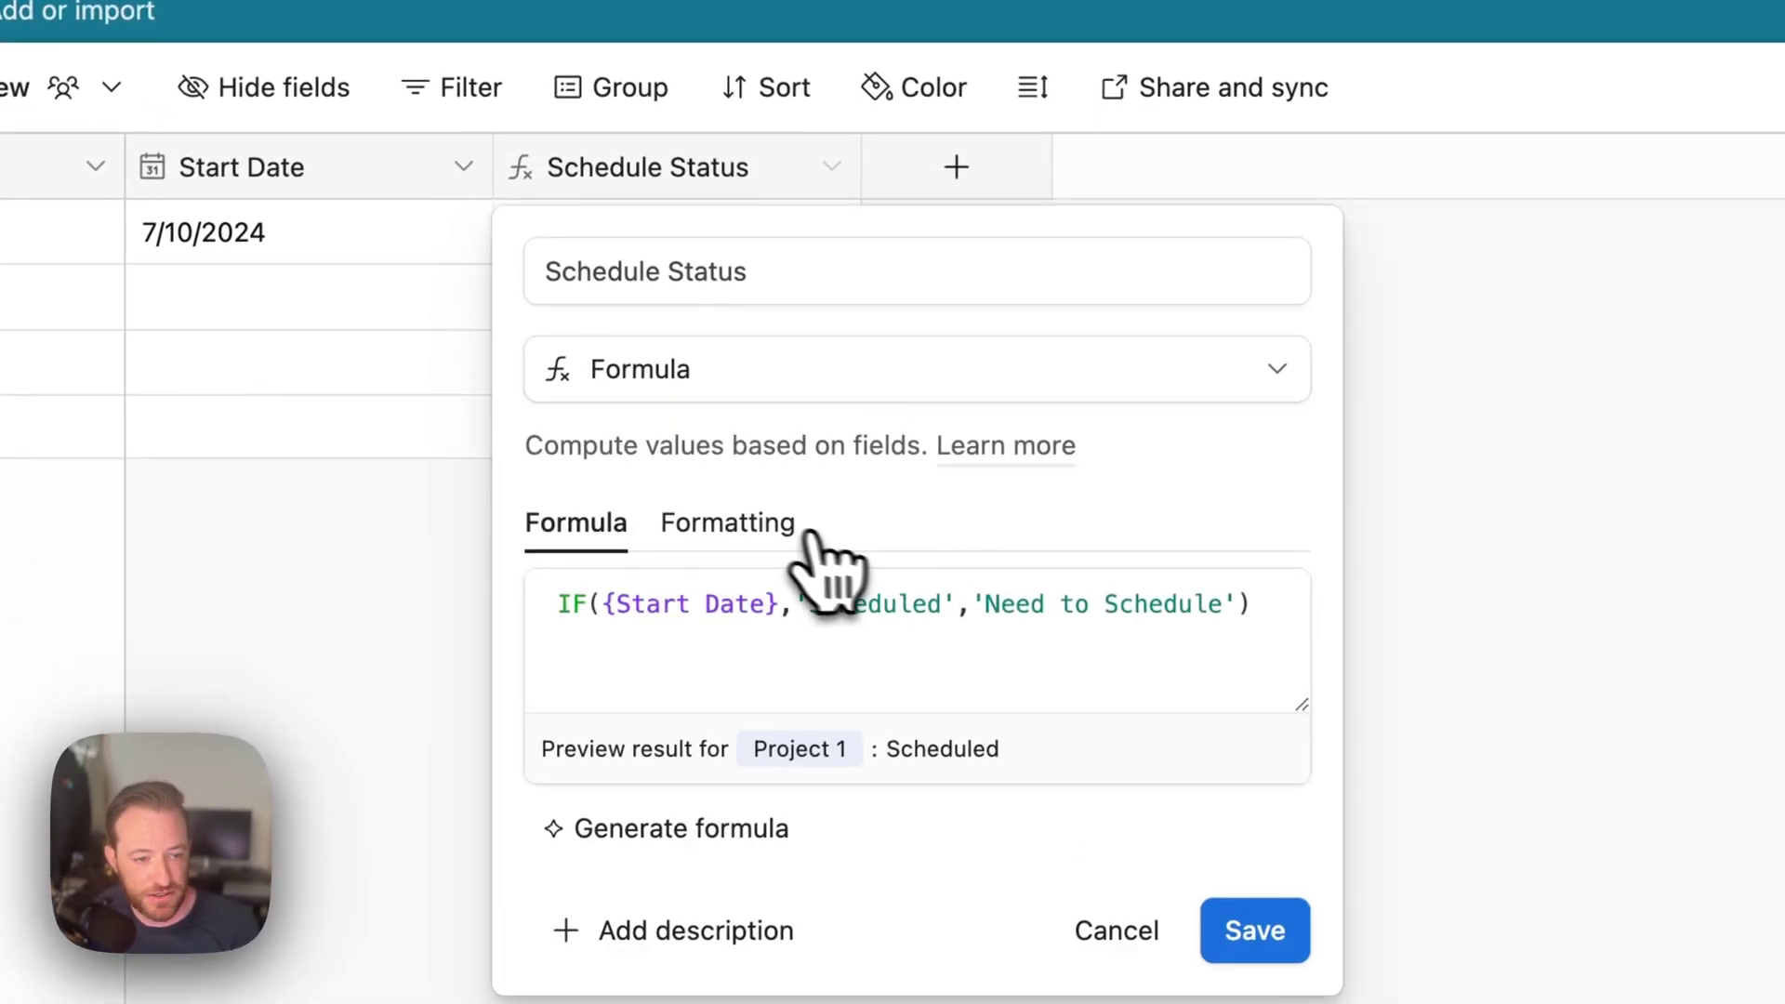
{"action": "left_click", "coordinate": [791, 532]}
{"action": "left_click", "coordinate": [545, 688]}
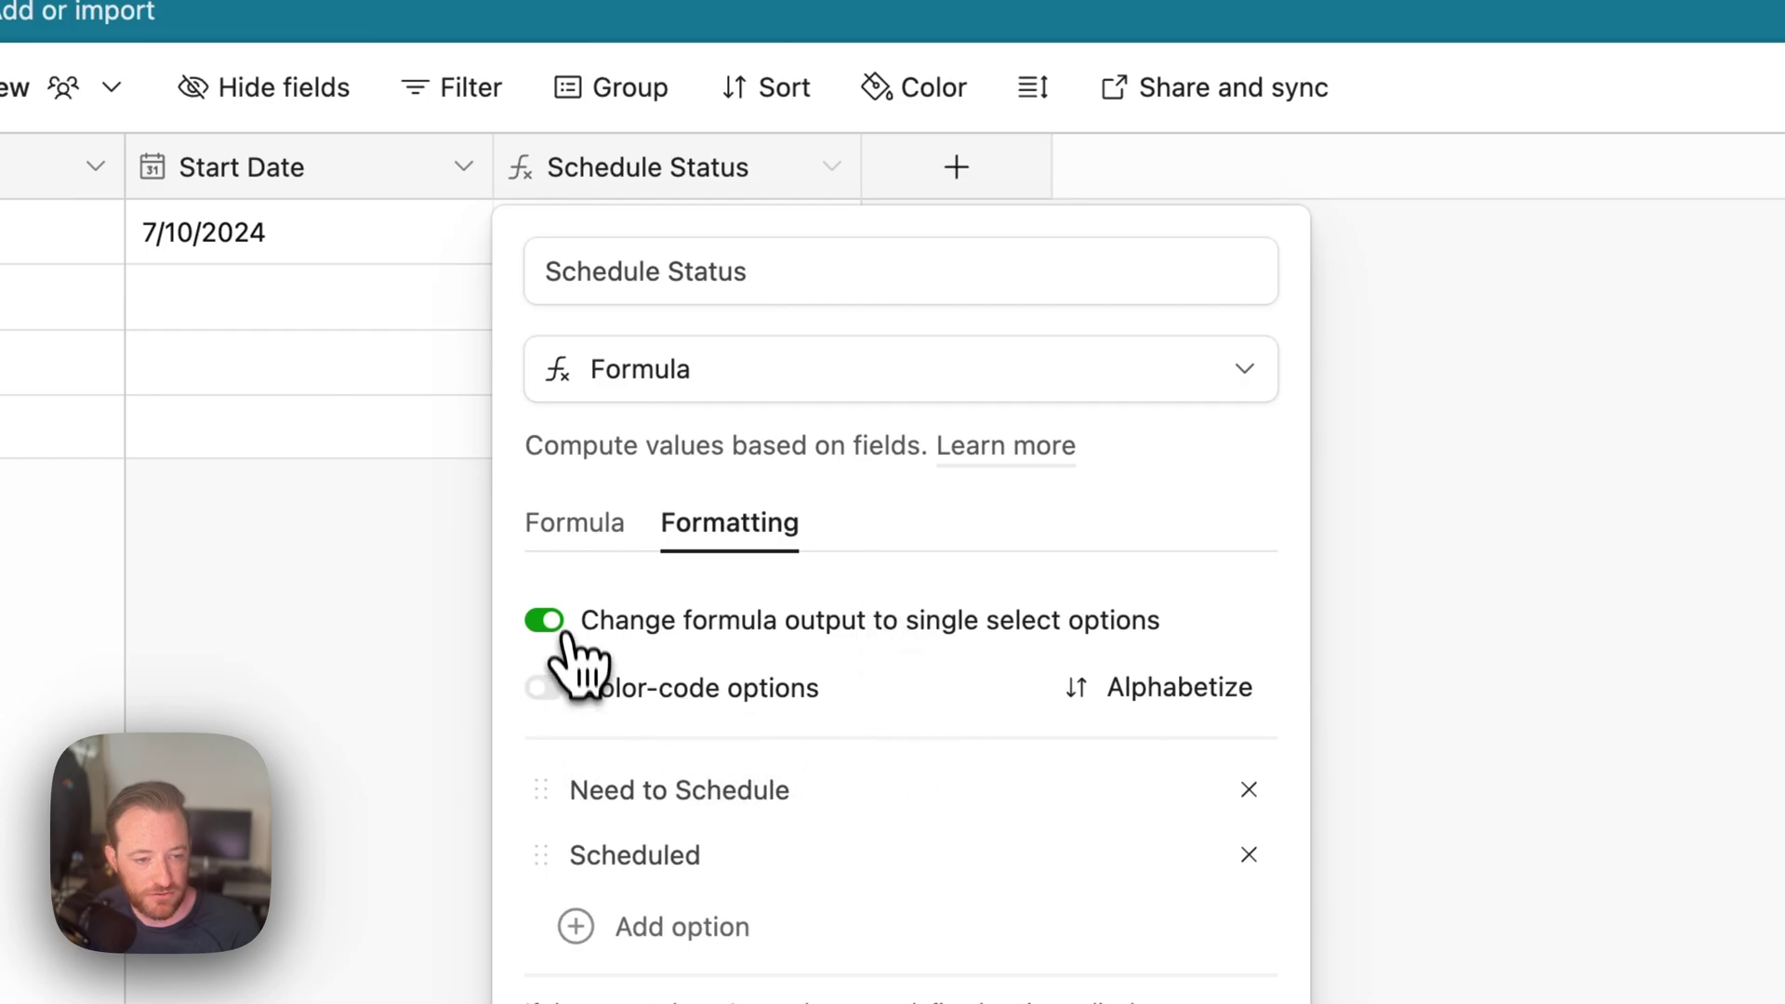
{"action": "left_click", "coordinate": [558, 620]}
{"action": "left_click", "coordinate": [1221, 730]}
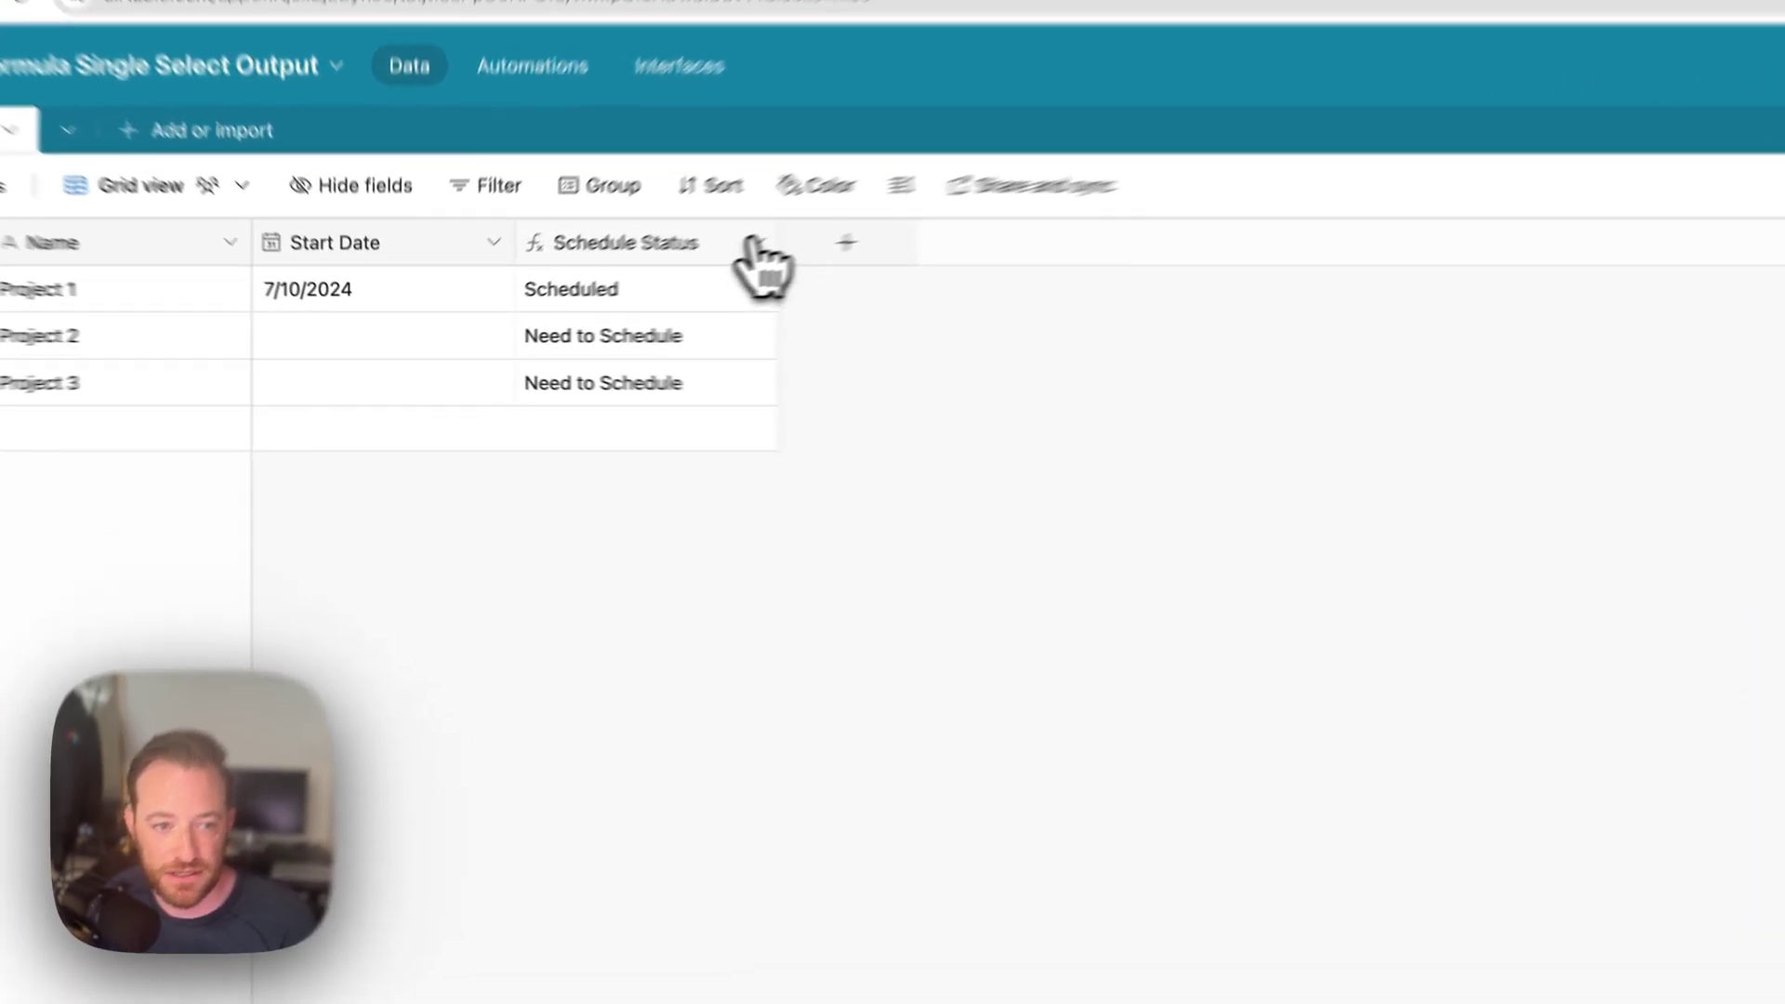
- Re-enable single-select output and colour-coded options on Schedule Status and save it
{"action": "left_click", "coordinate": [650, 277]}
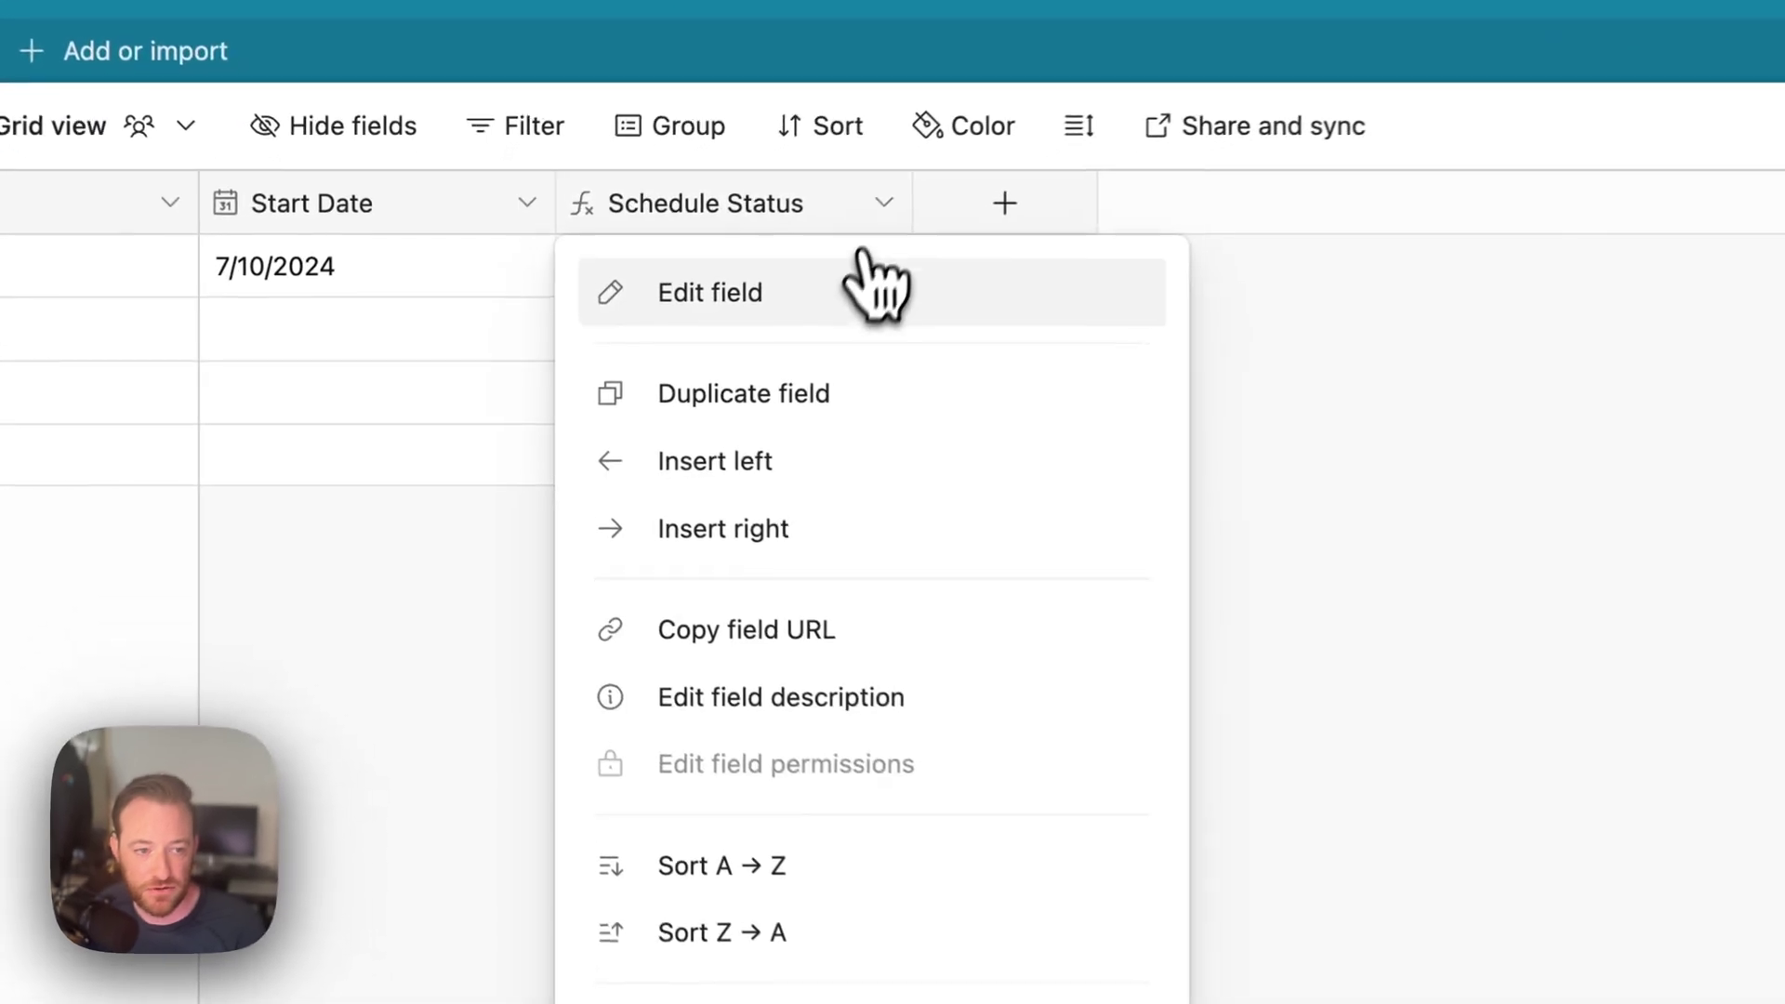
{"action": "left_click", "coordinate": [641, 321]}
{"action": "left_click", "coordinate": [795, 554]}
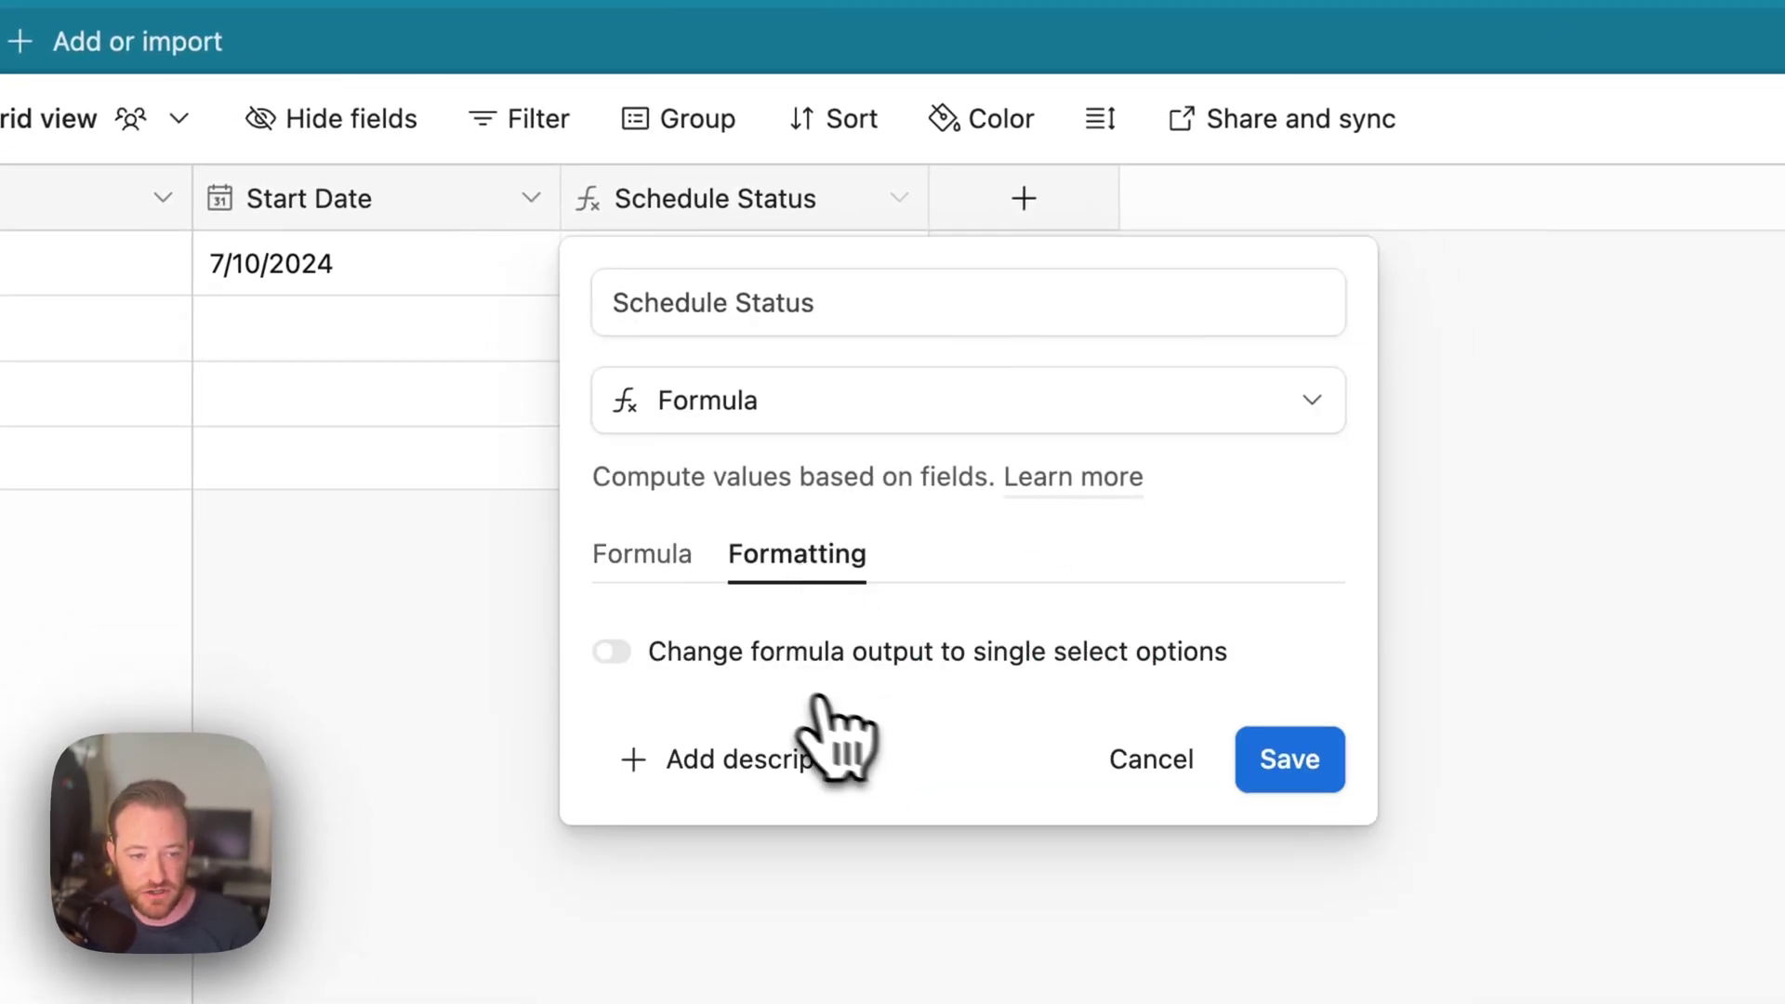
{"action": "left_click", "coordinate": [611, 650]}
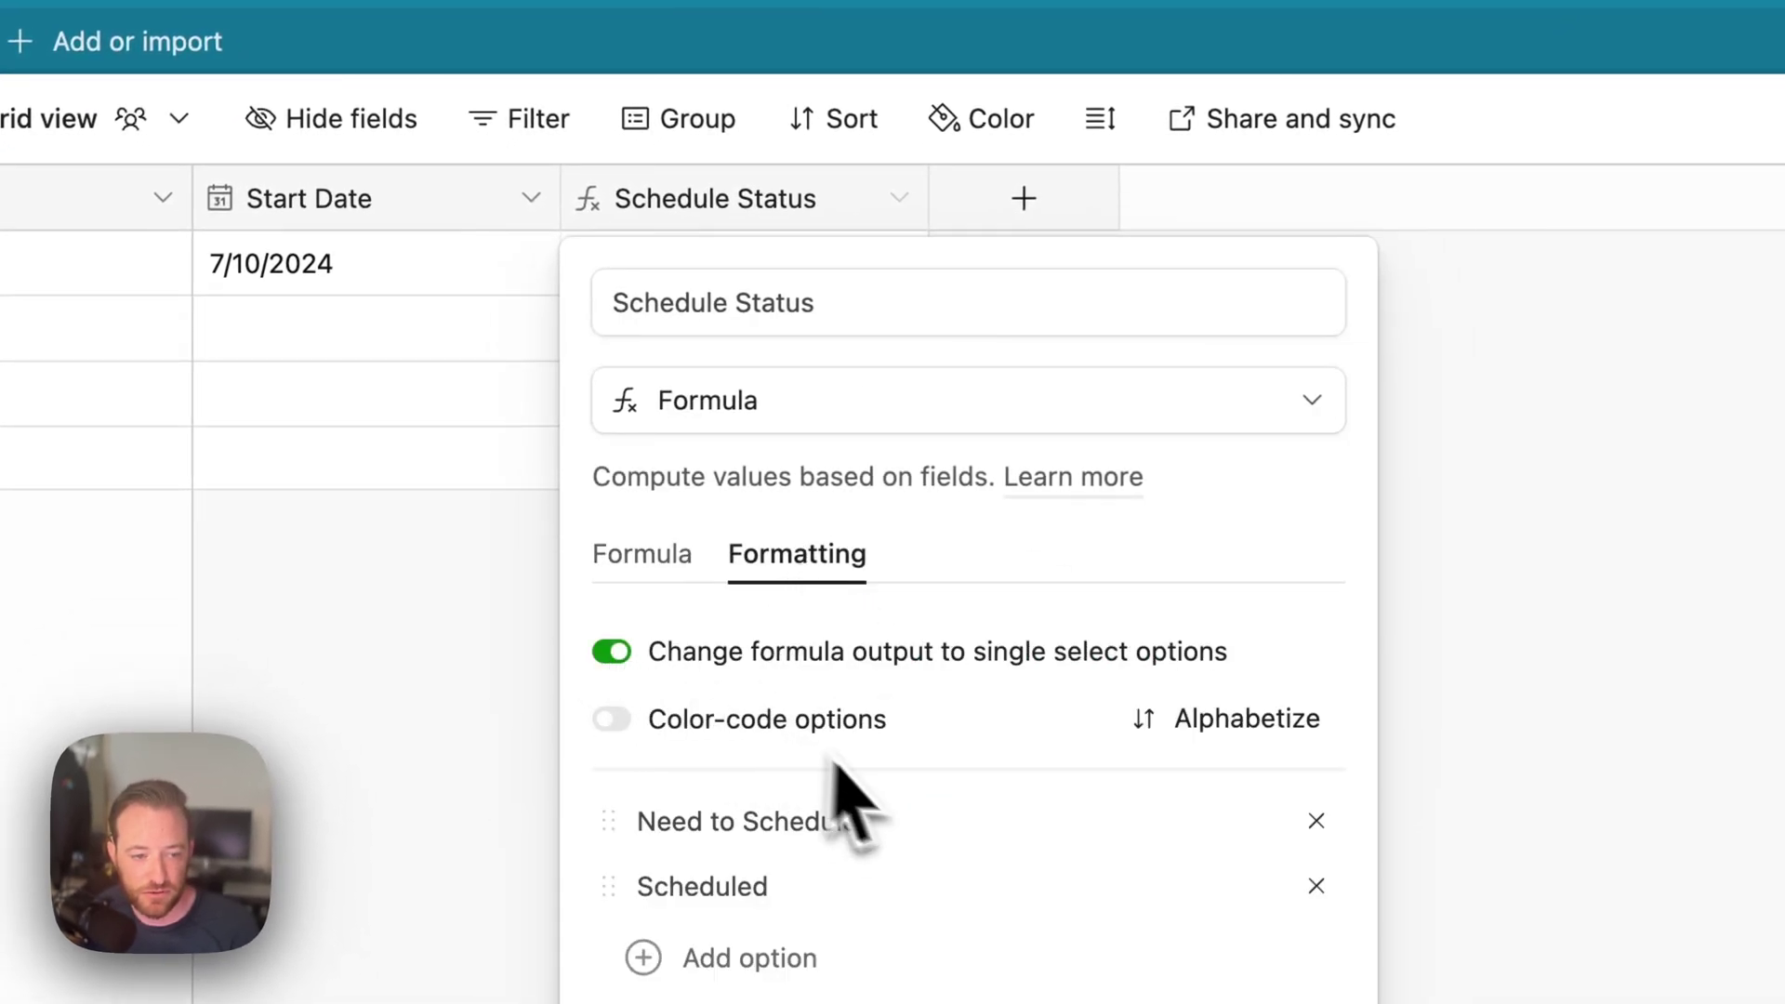
{"action": "left_click", "coordinate": [611, 719]}
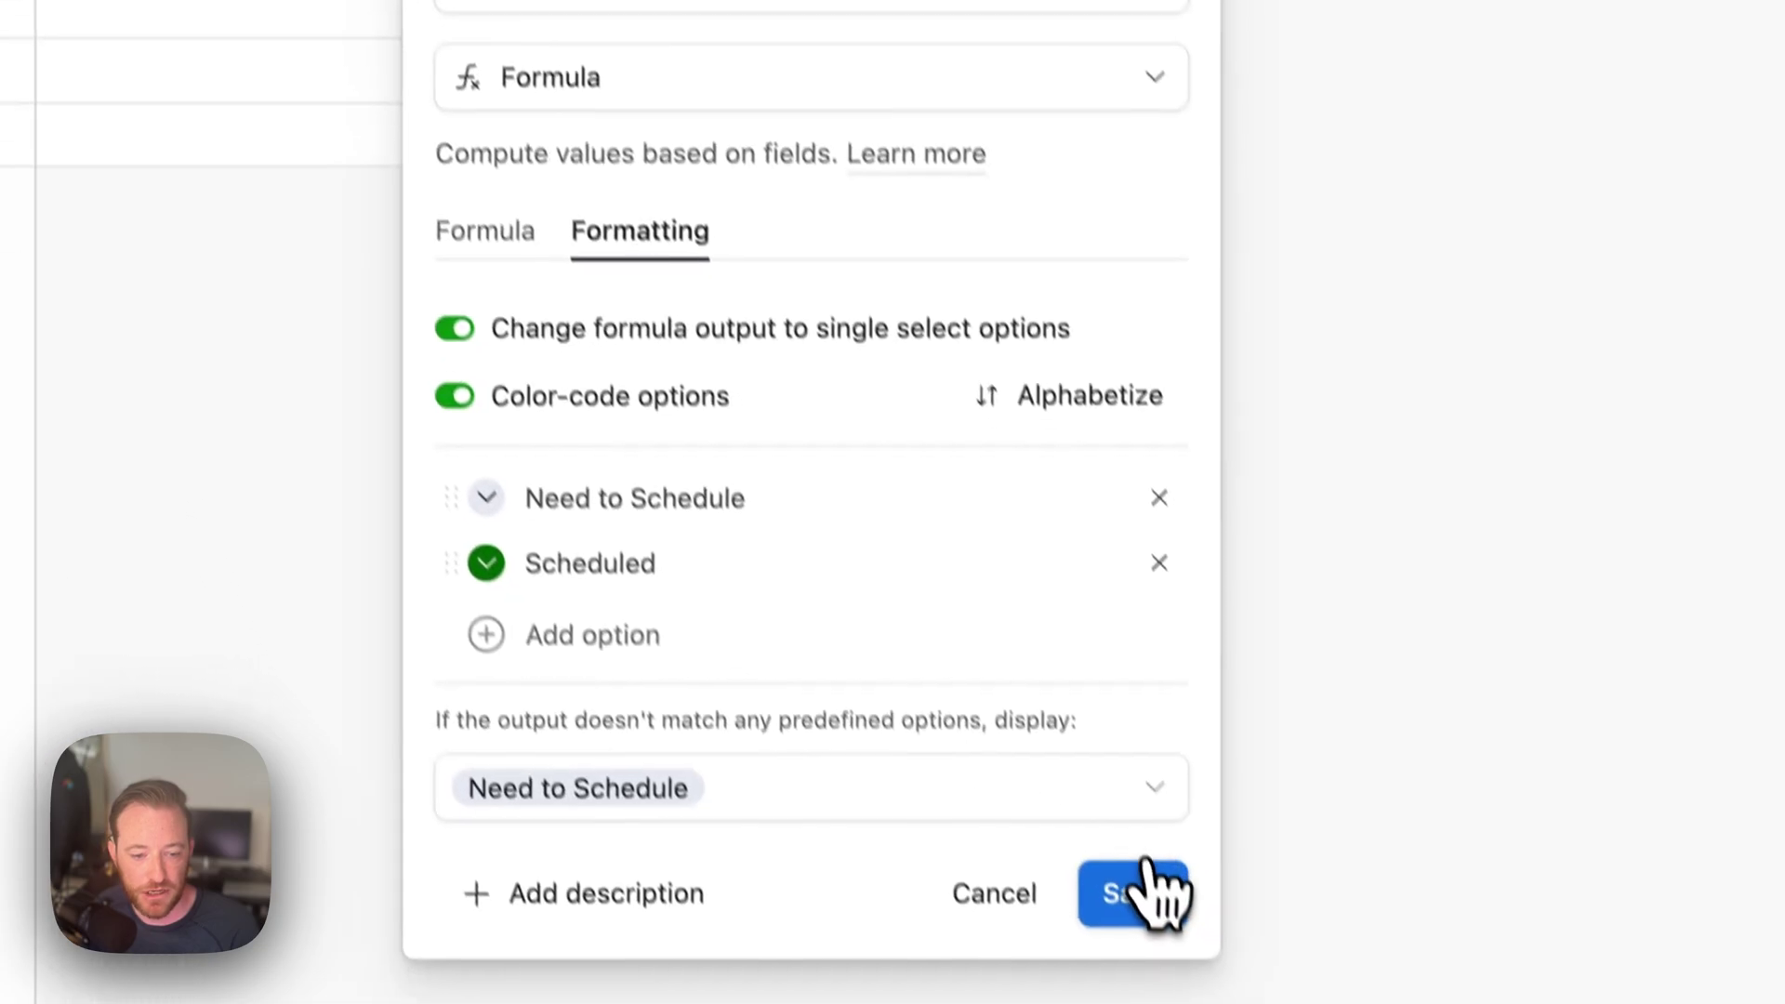
{"action": "left_click", "coordinate": [1158, 892]}
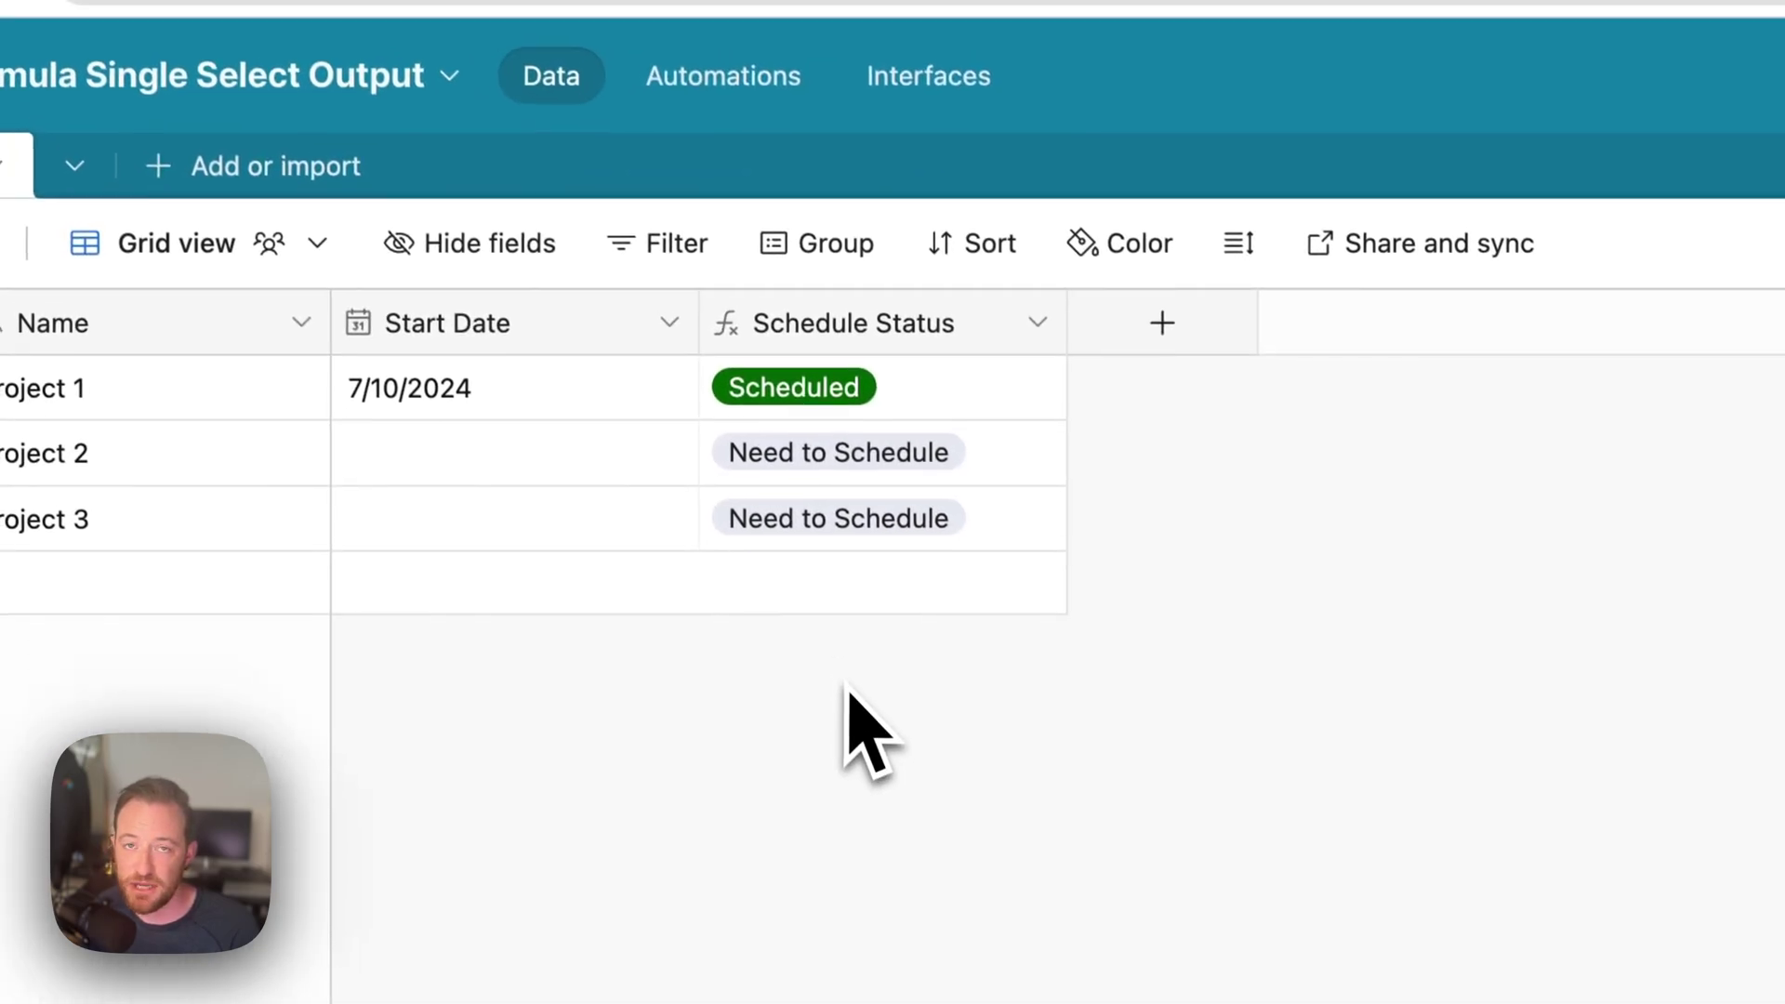